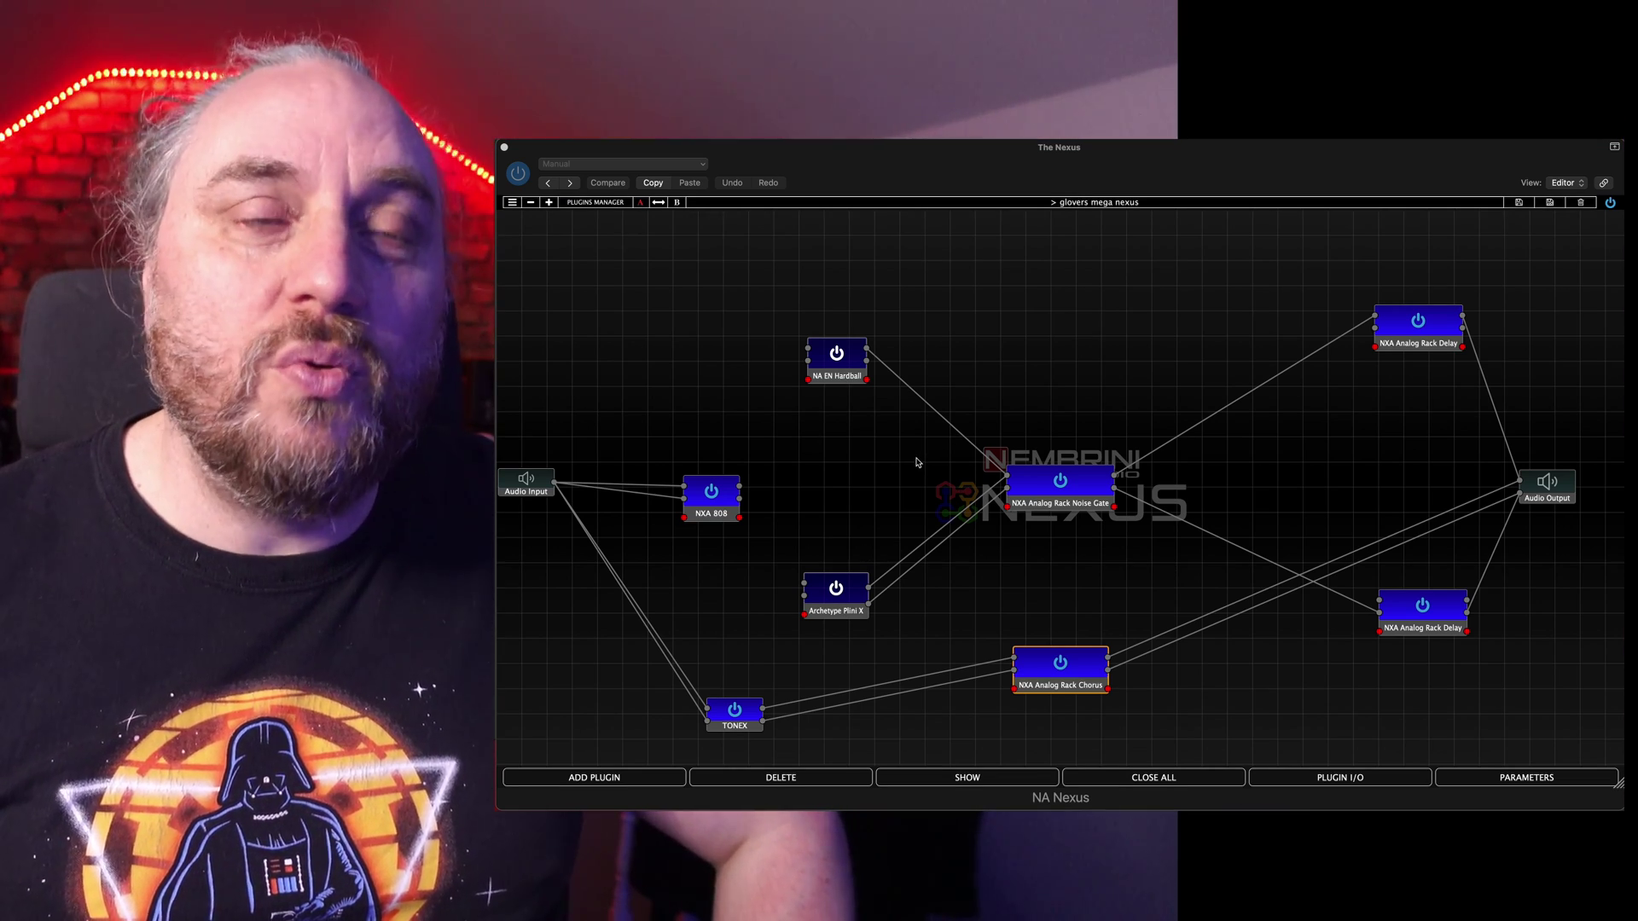
Open the canvas menu for adding plugins.
right_click(629, 755)
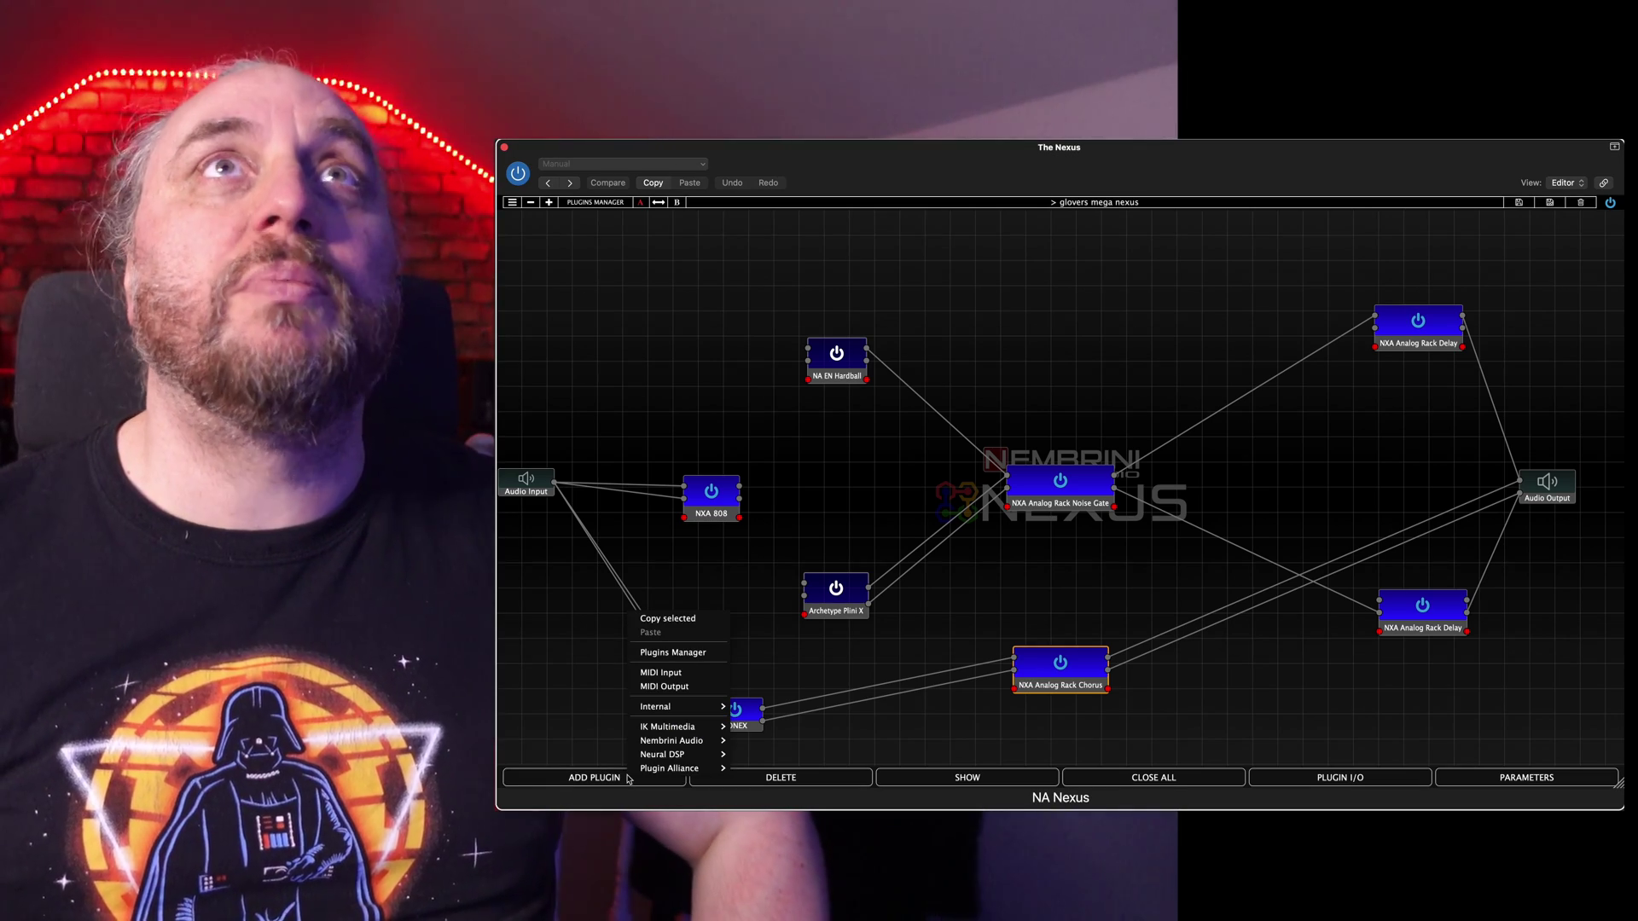
Browse the Neural DSP, IK Multimedia and Plugin Alliance plugin submenus.
mouse_move(660, 758)
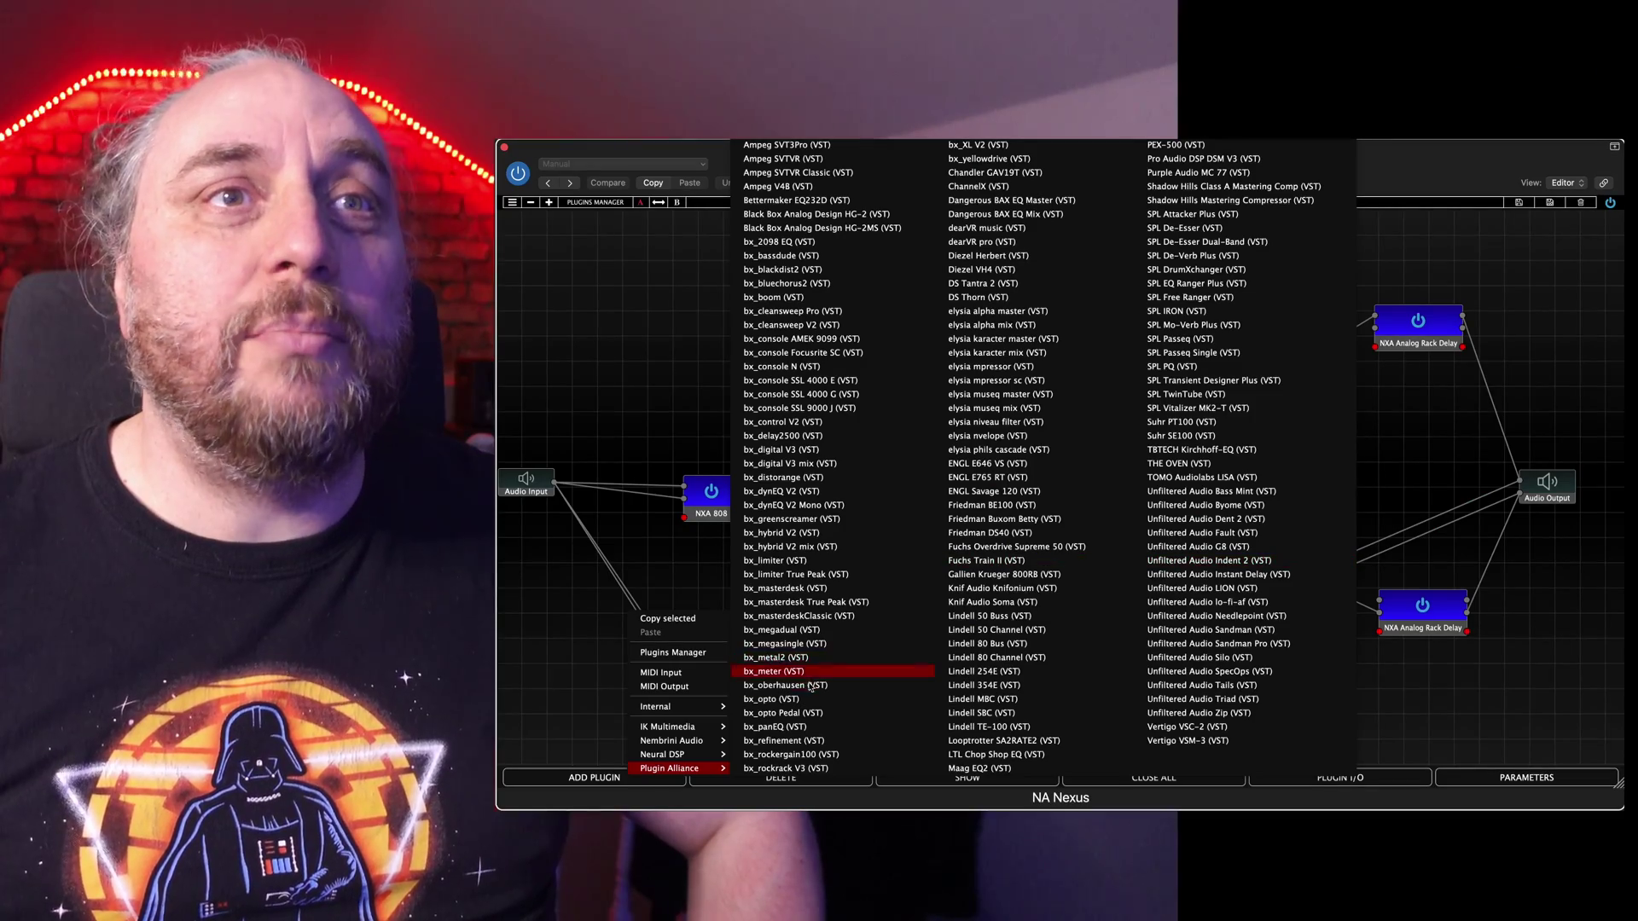
mouse_move(696, 734)
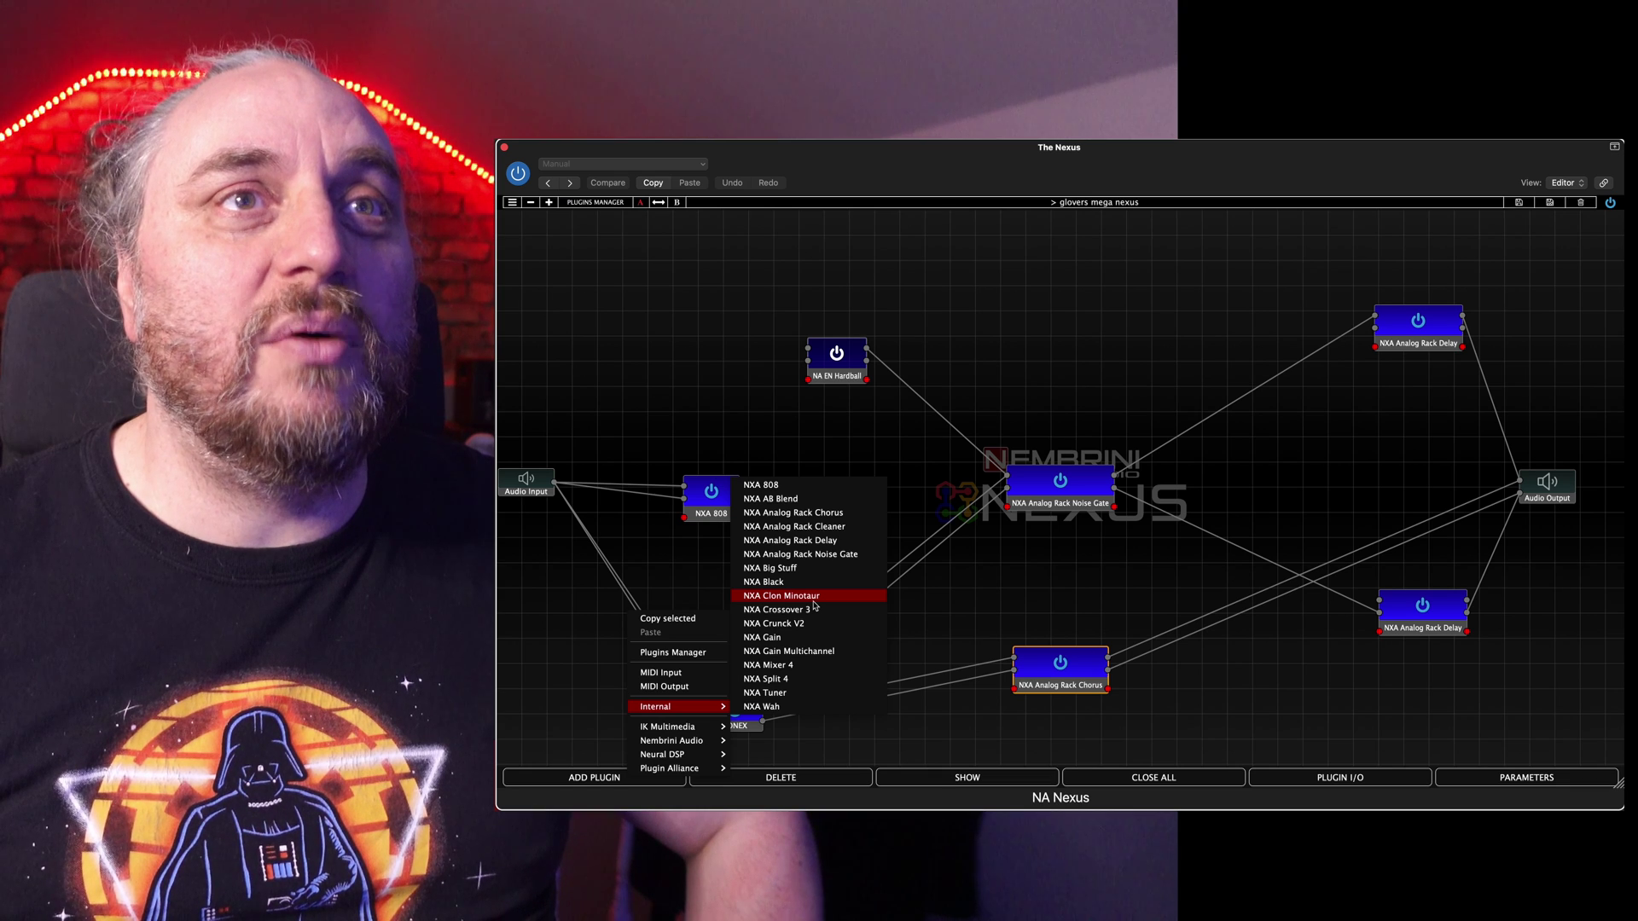
Dismiss the plugin menu, review the NXA 808 pedal's controls, then open TONEX.
click(716, 584)
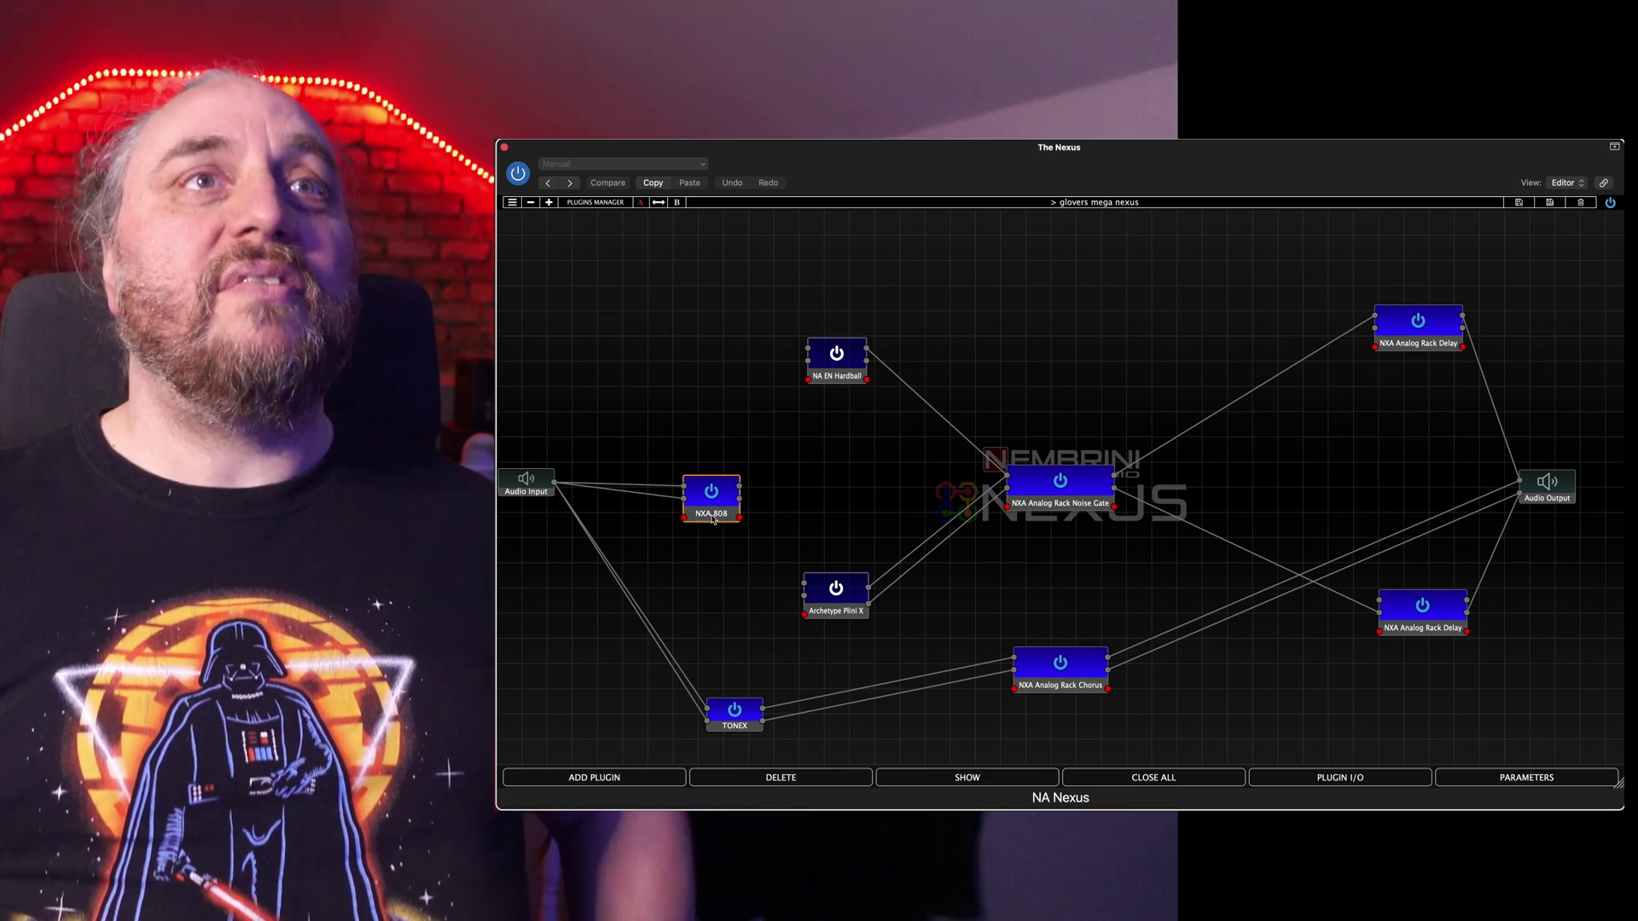
double_click(711, 494)
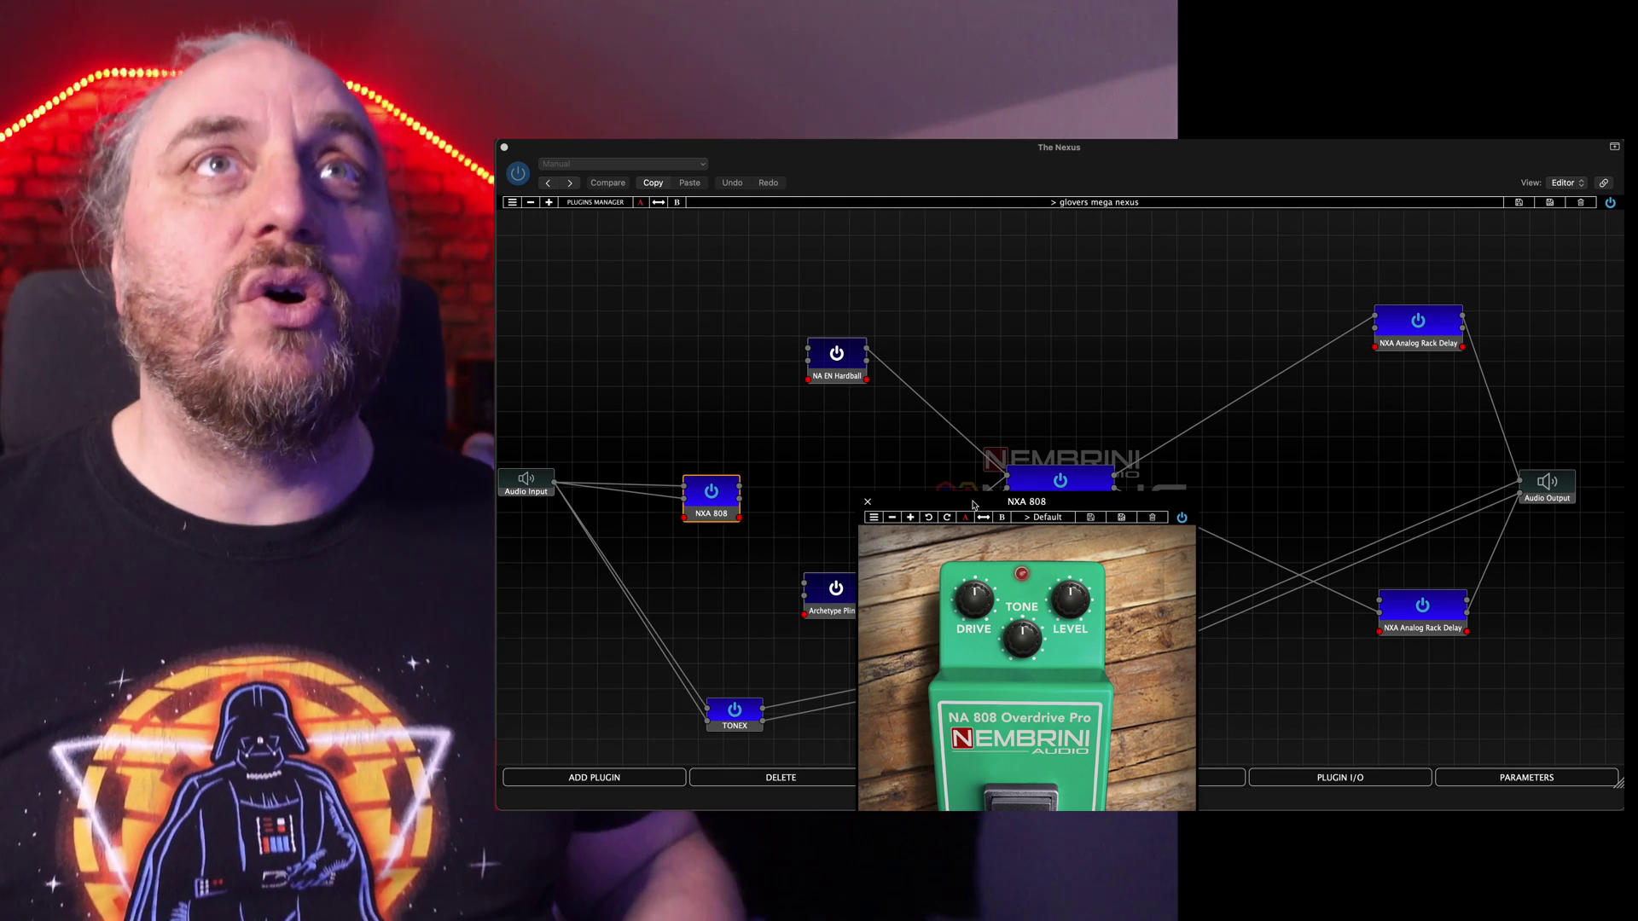
drag(975, 503, 785, 299)
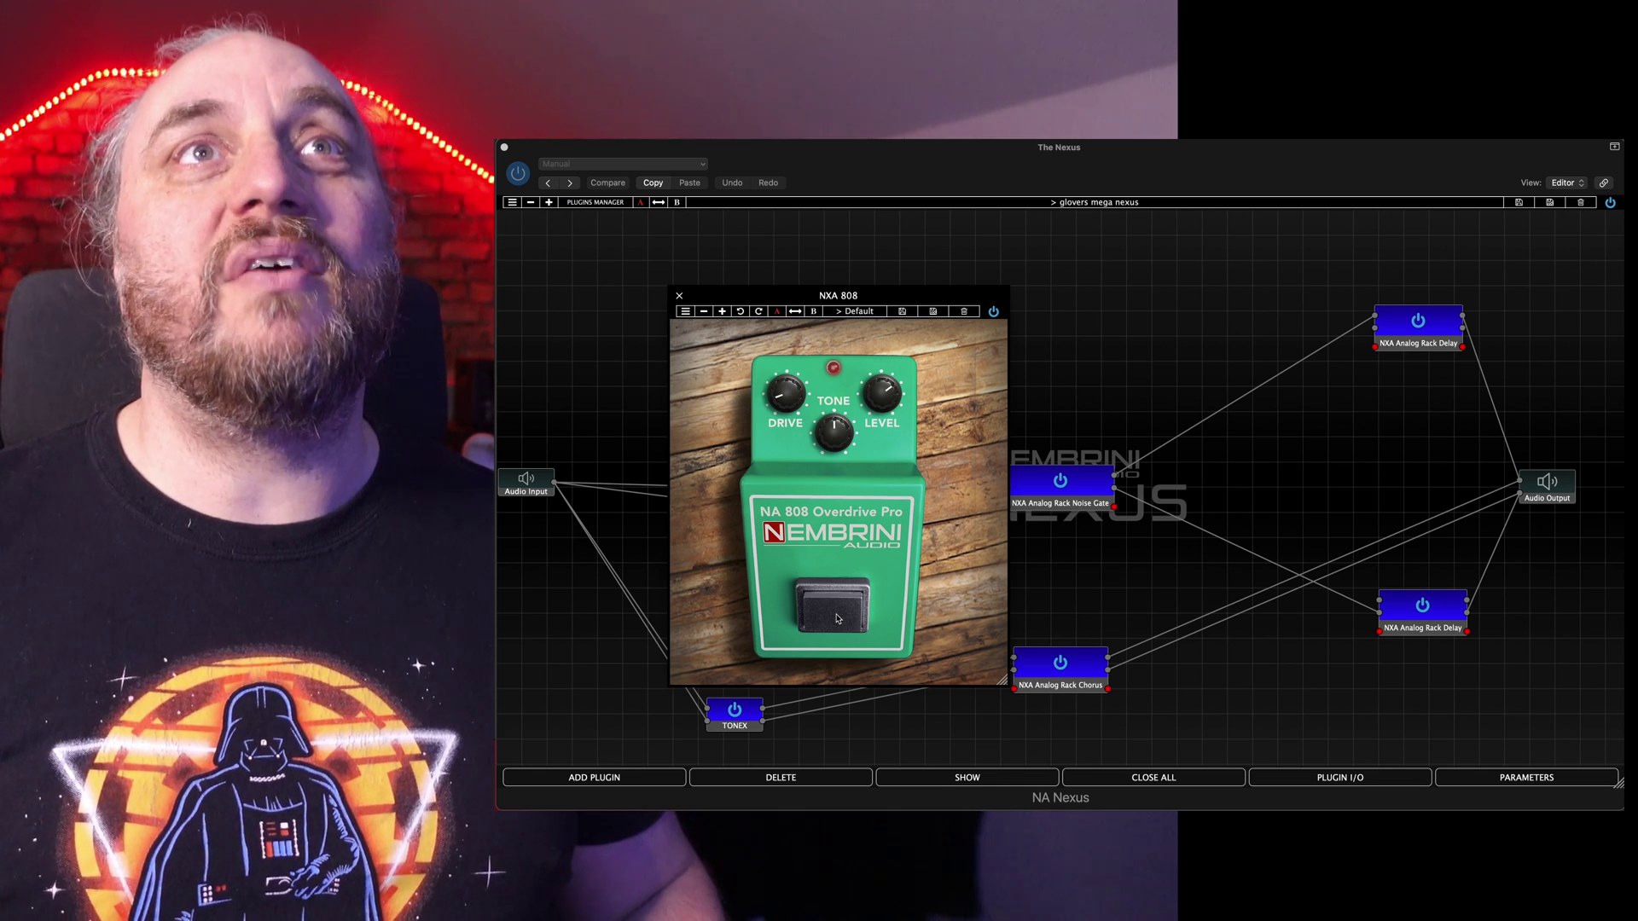
click(679, 297)
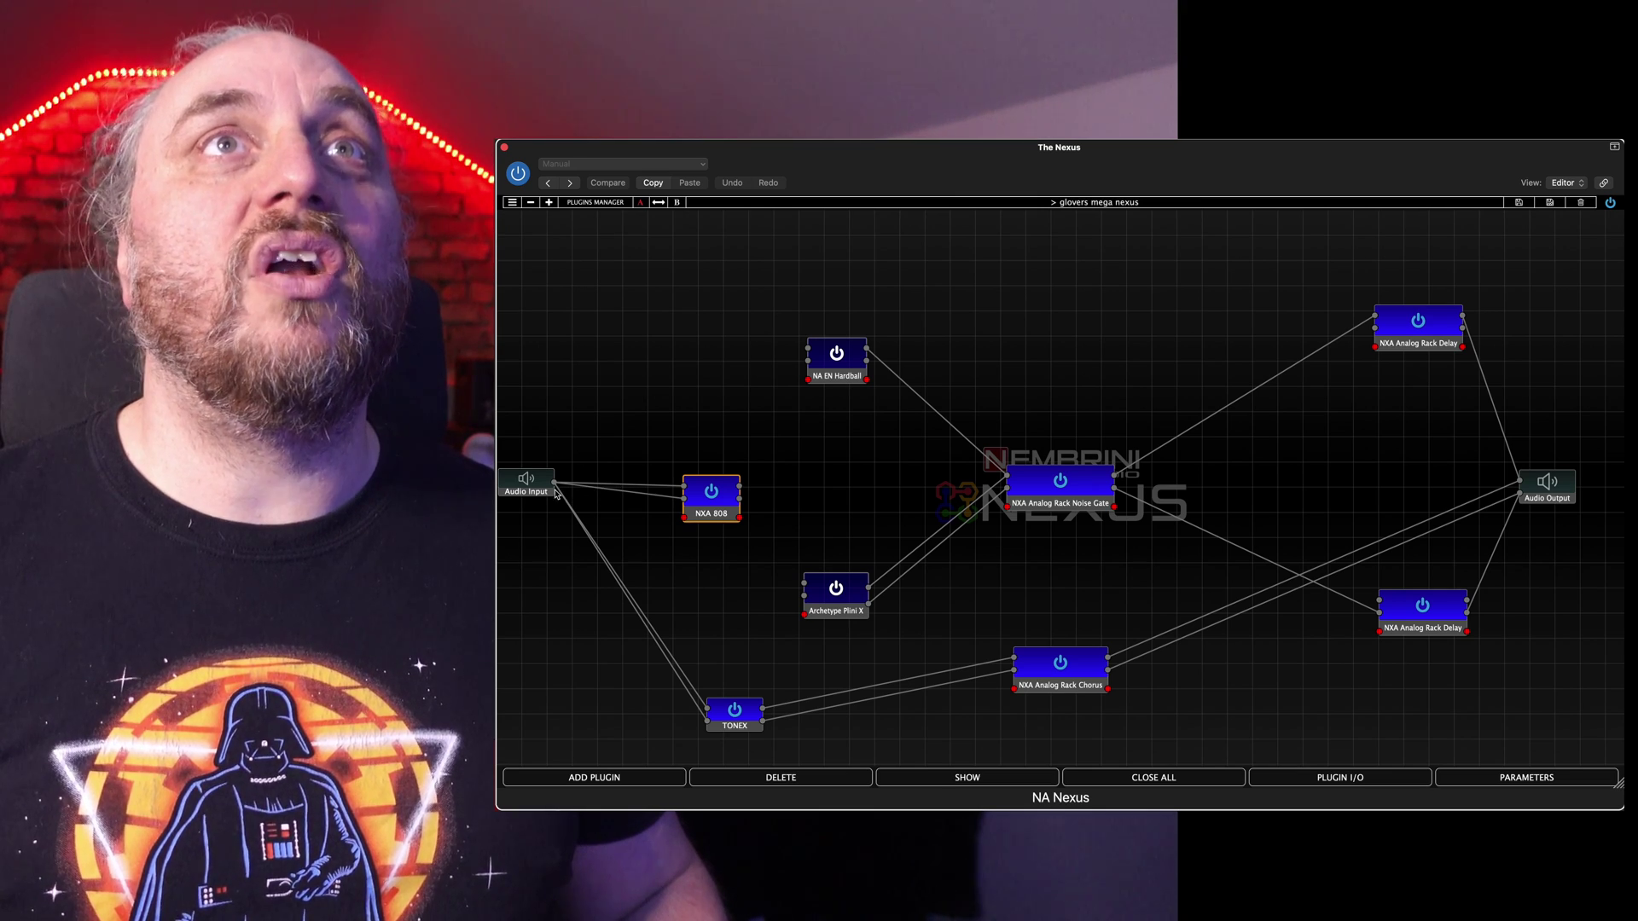
click(735, 729)
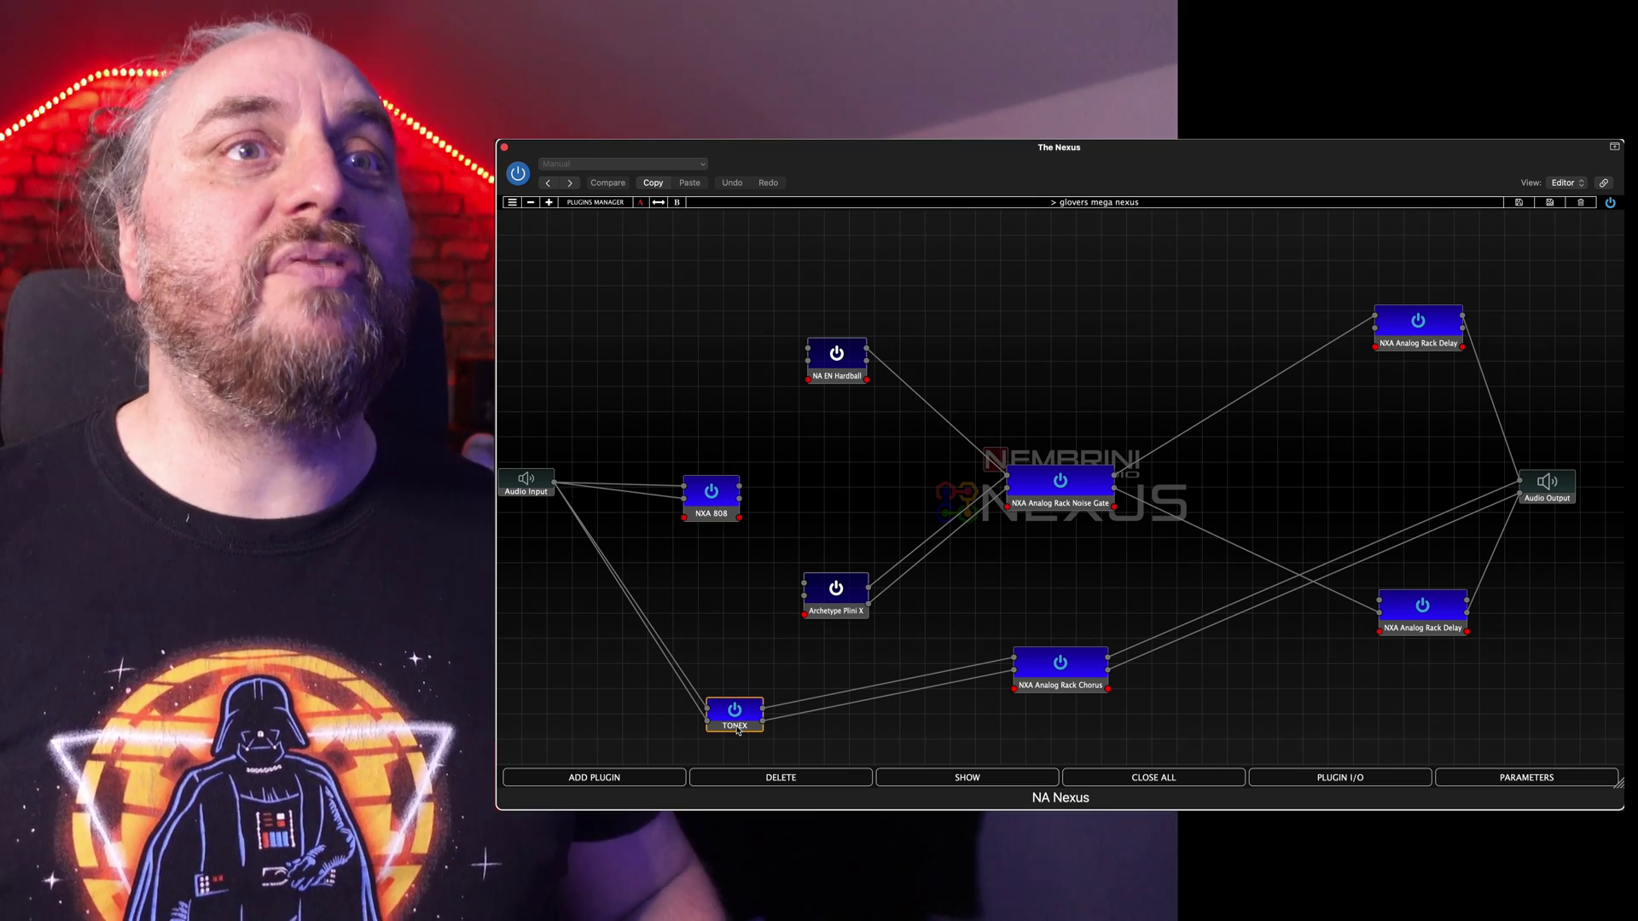
double_click(735, 725)
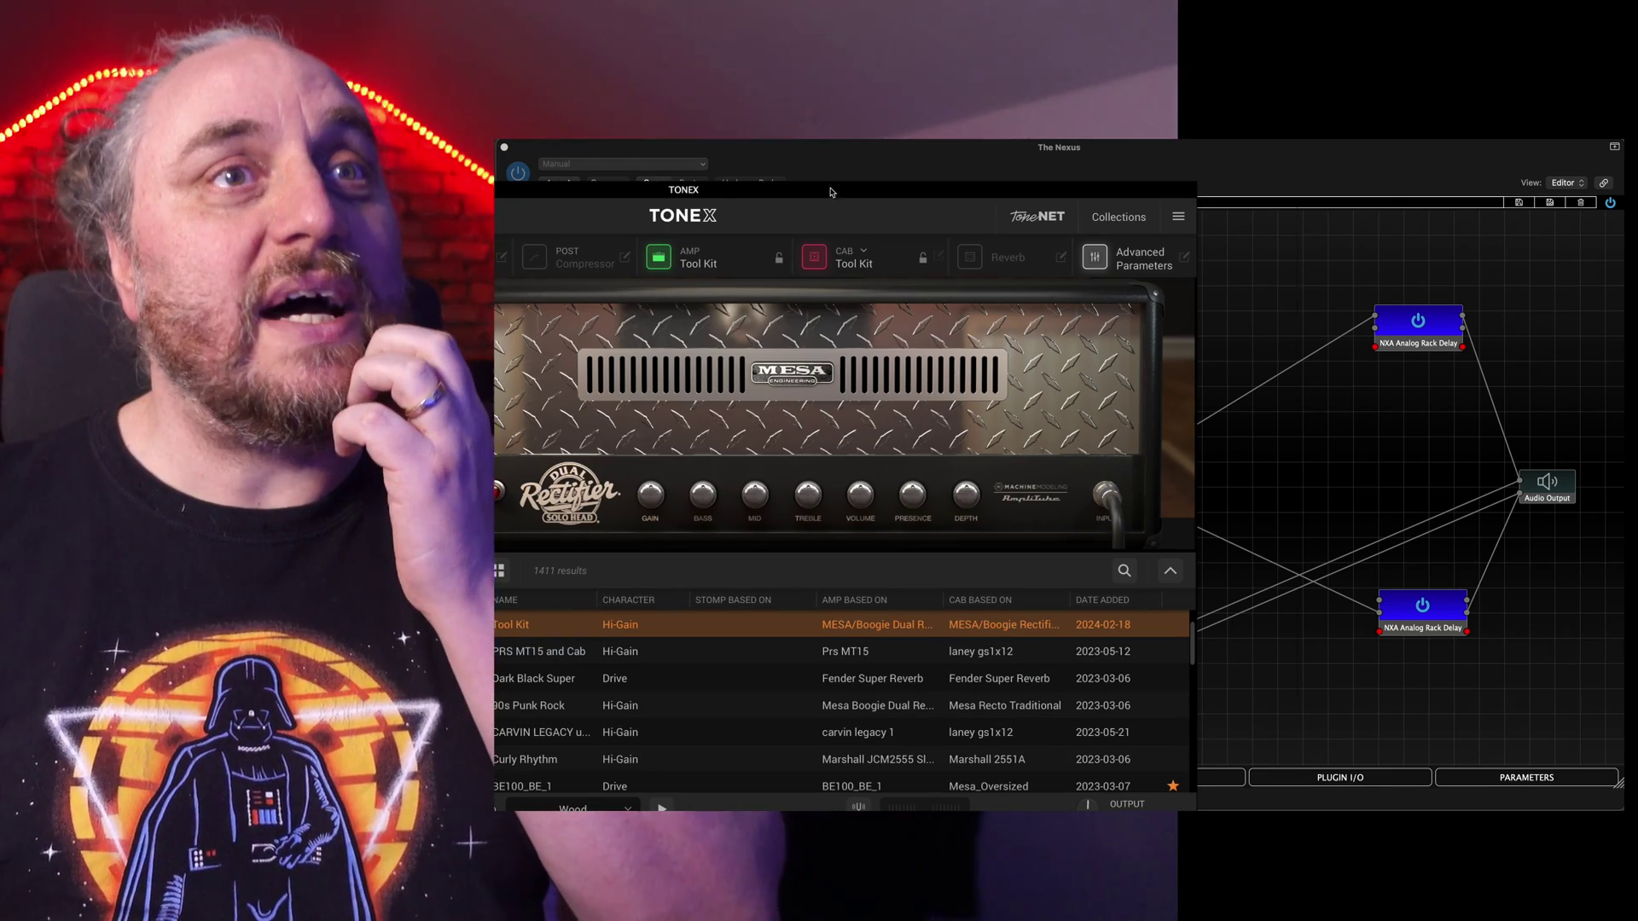
double_click(1009, 188)
drag(1009, 188, 1026, 140)
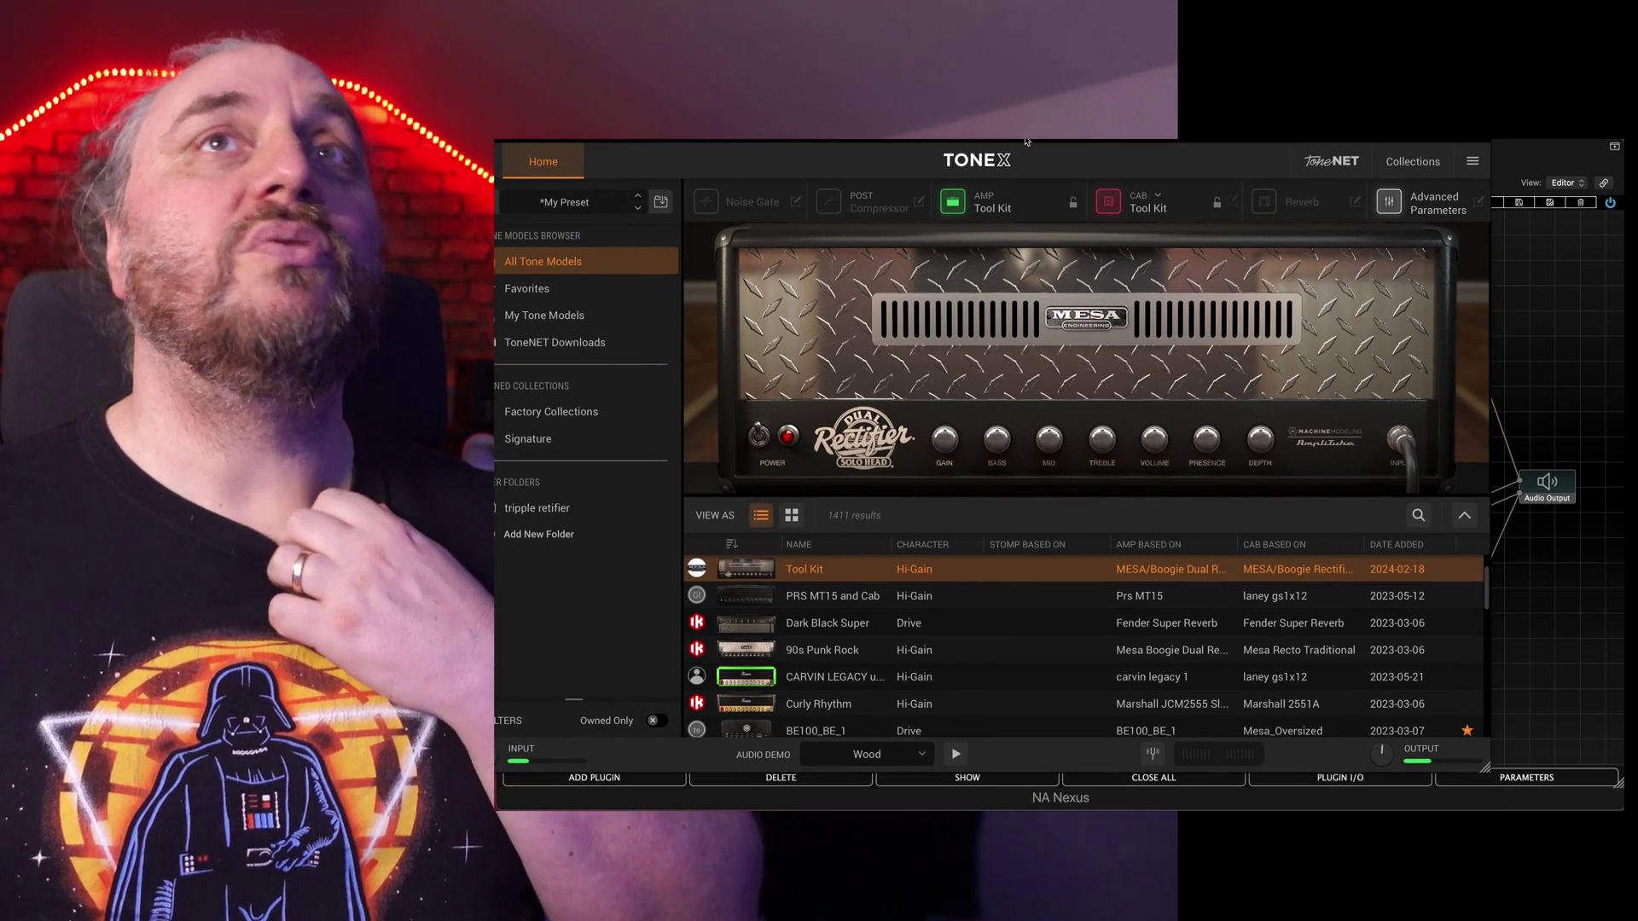
mouse_move(947, 572)
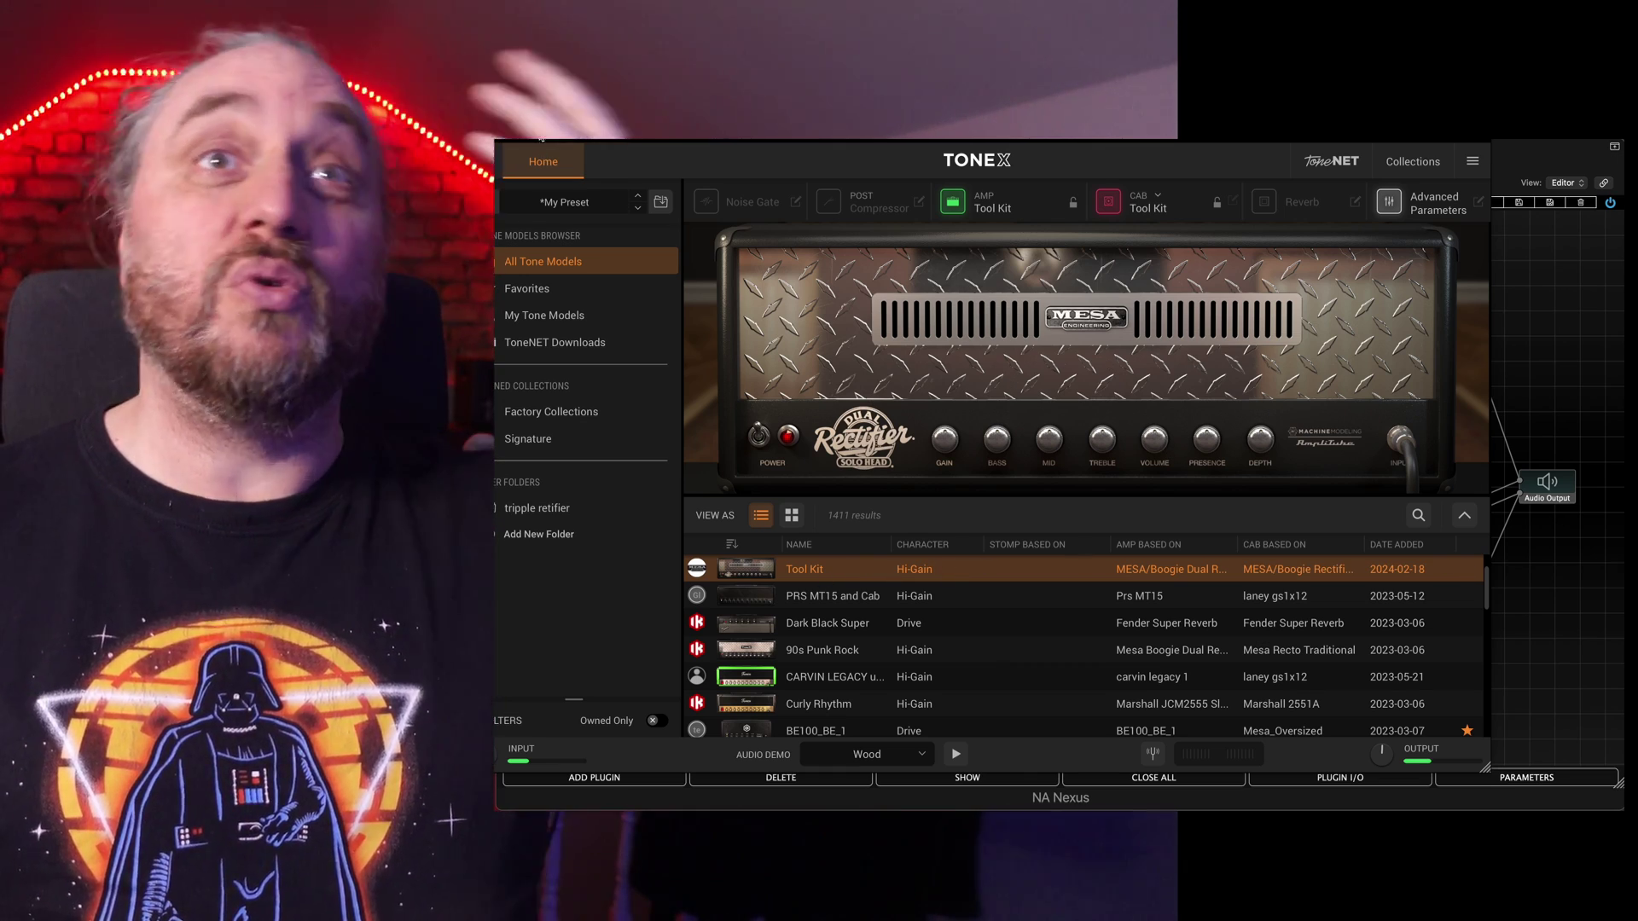
click(610, 245)
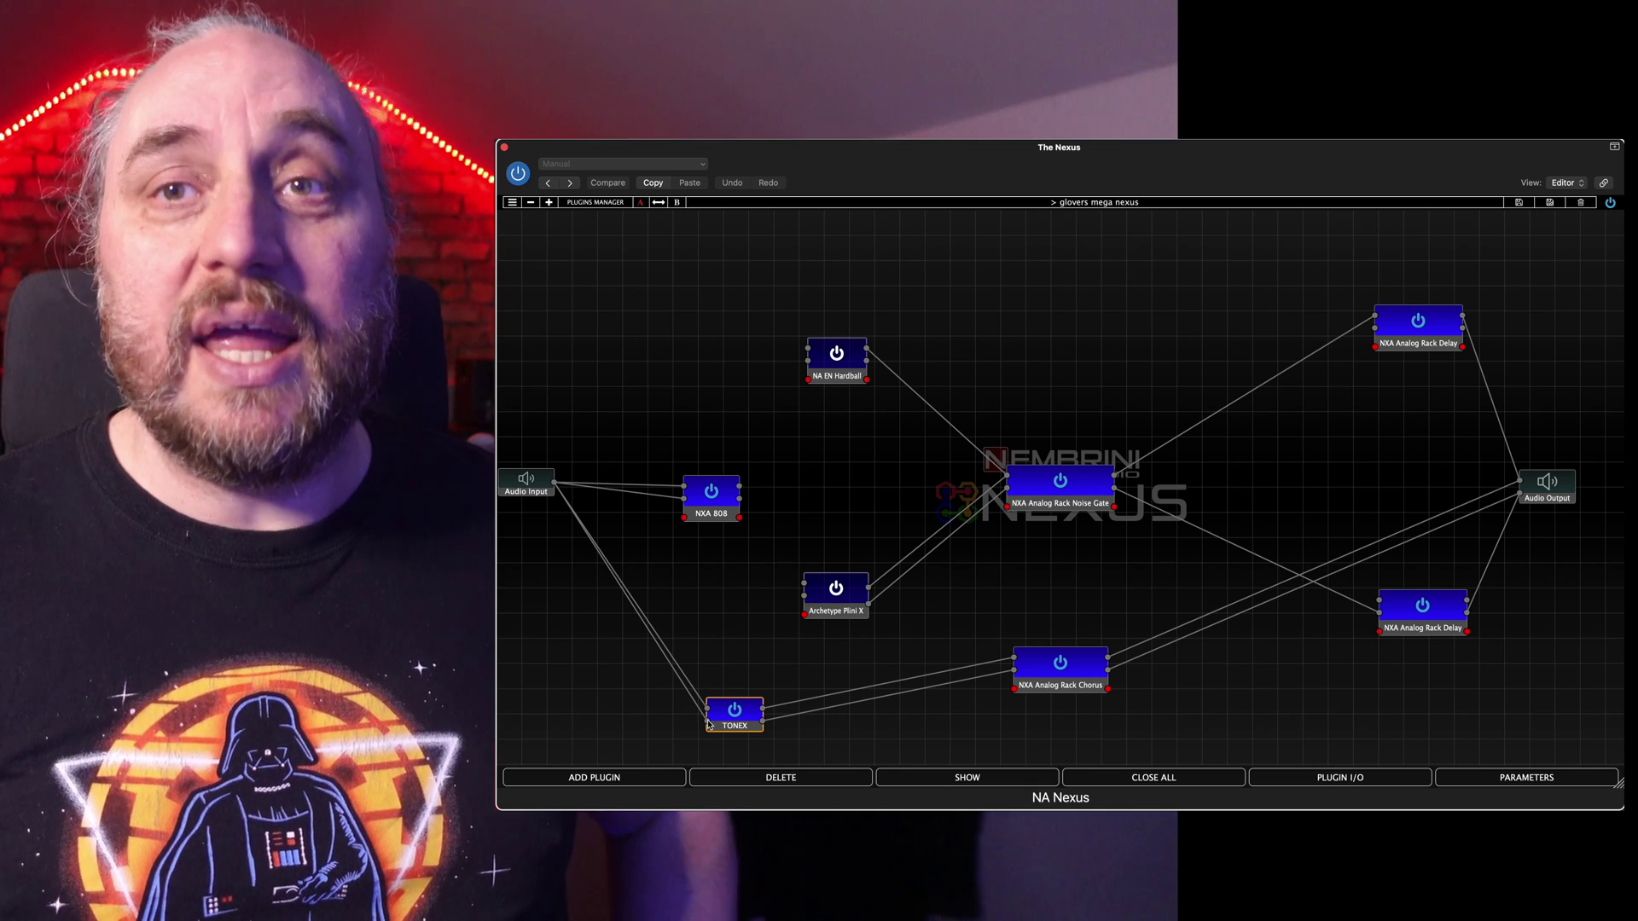
double_click(1063, 688)
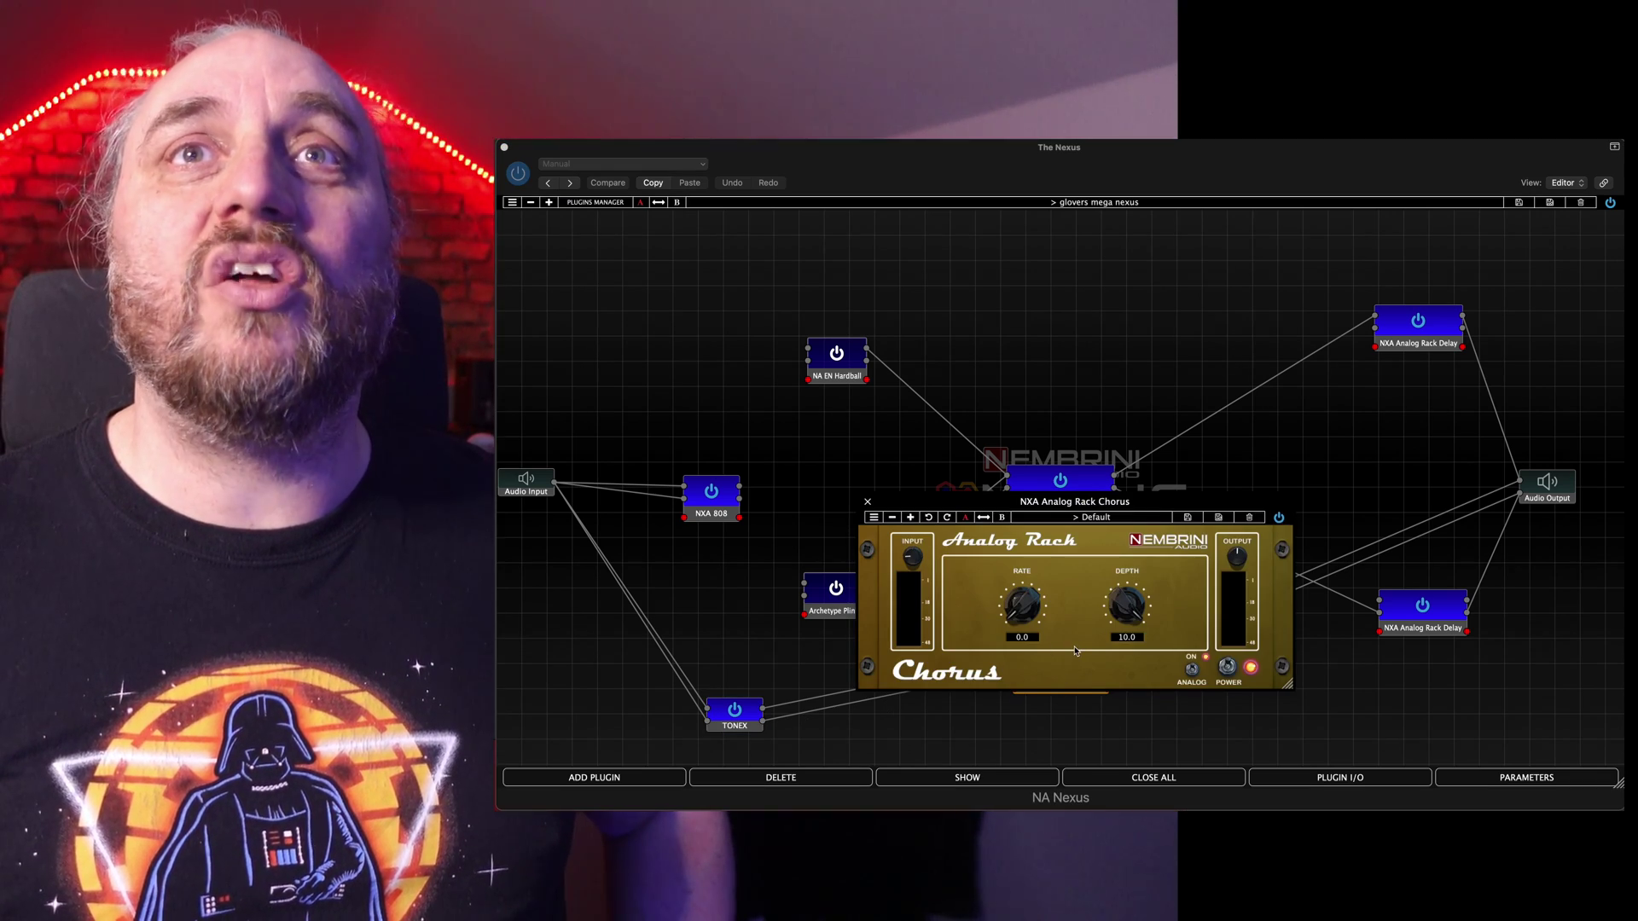
Wire NXA 808's output into both Archetype Plini X and NA EN Hardball.
click(867, 503)
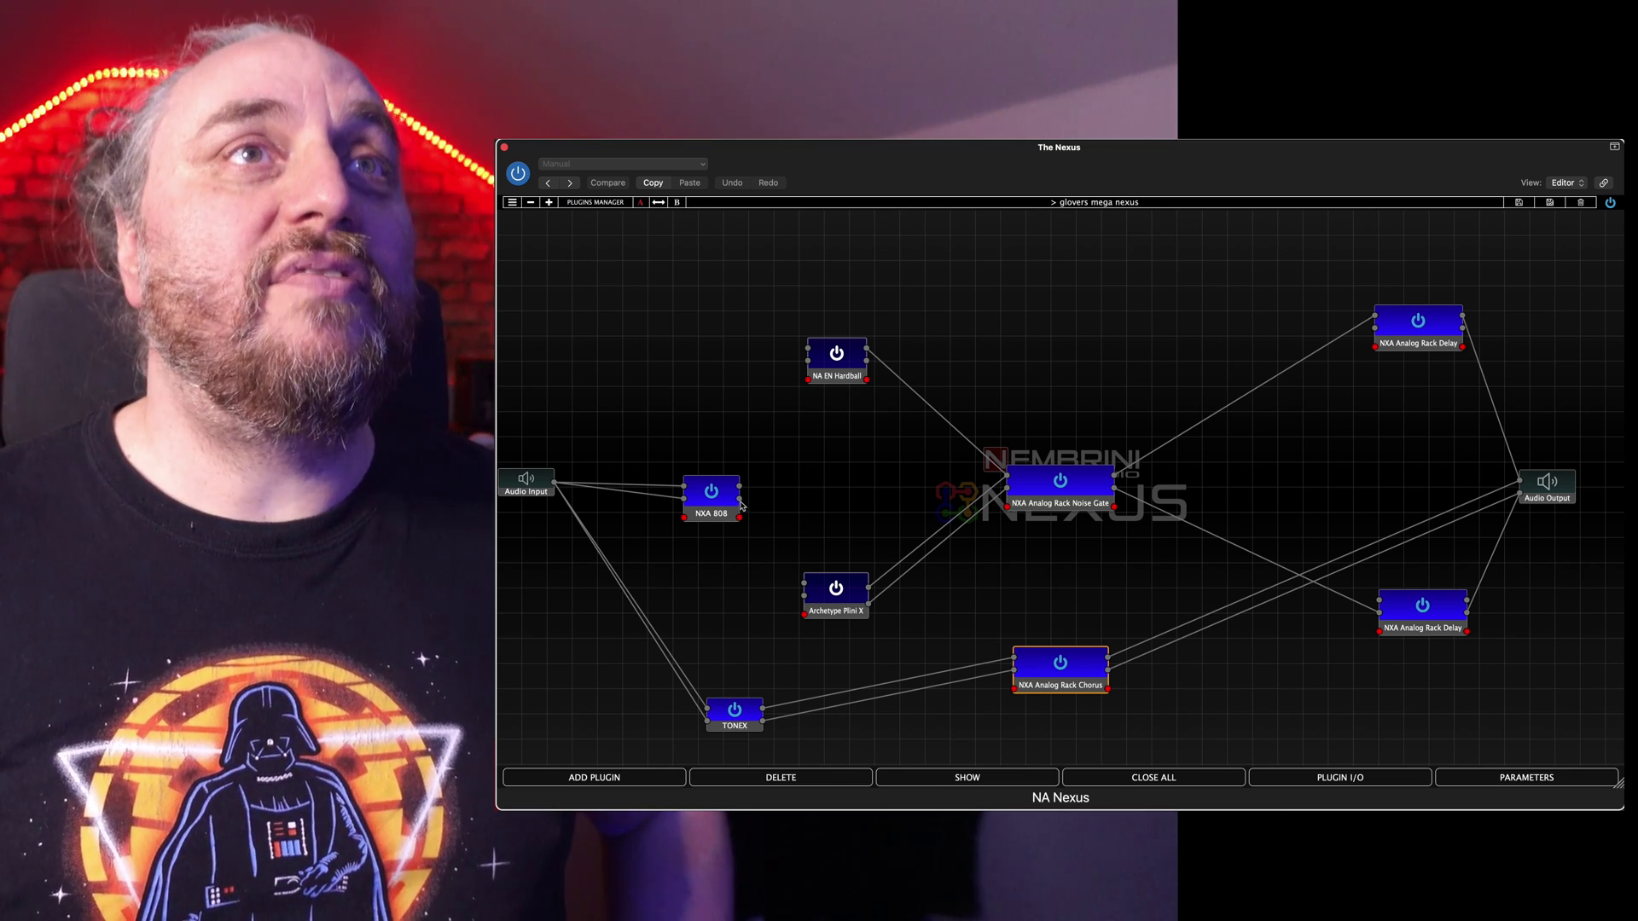
drag(742, 504, 807, 588)
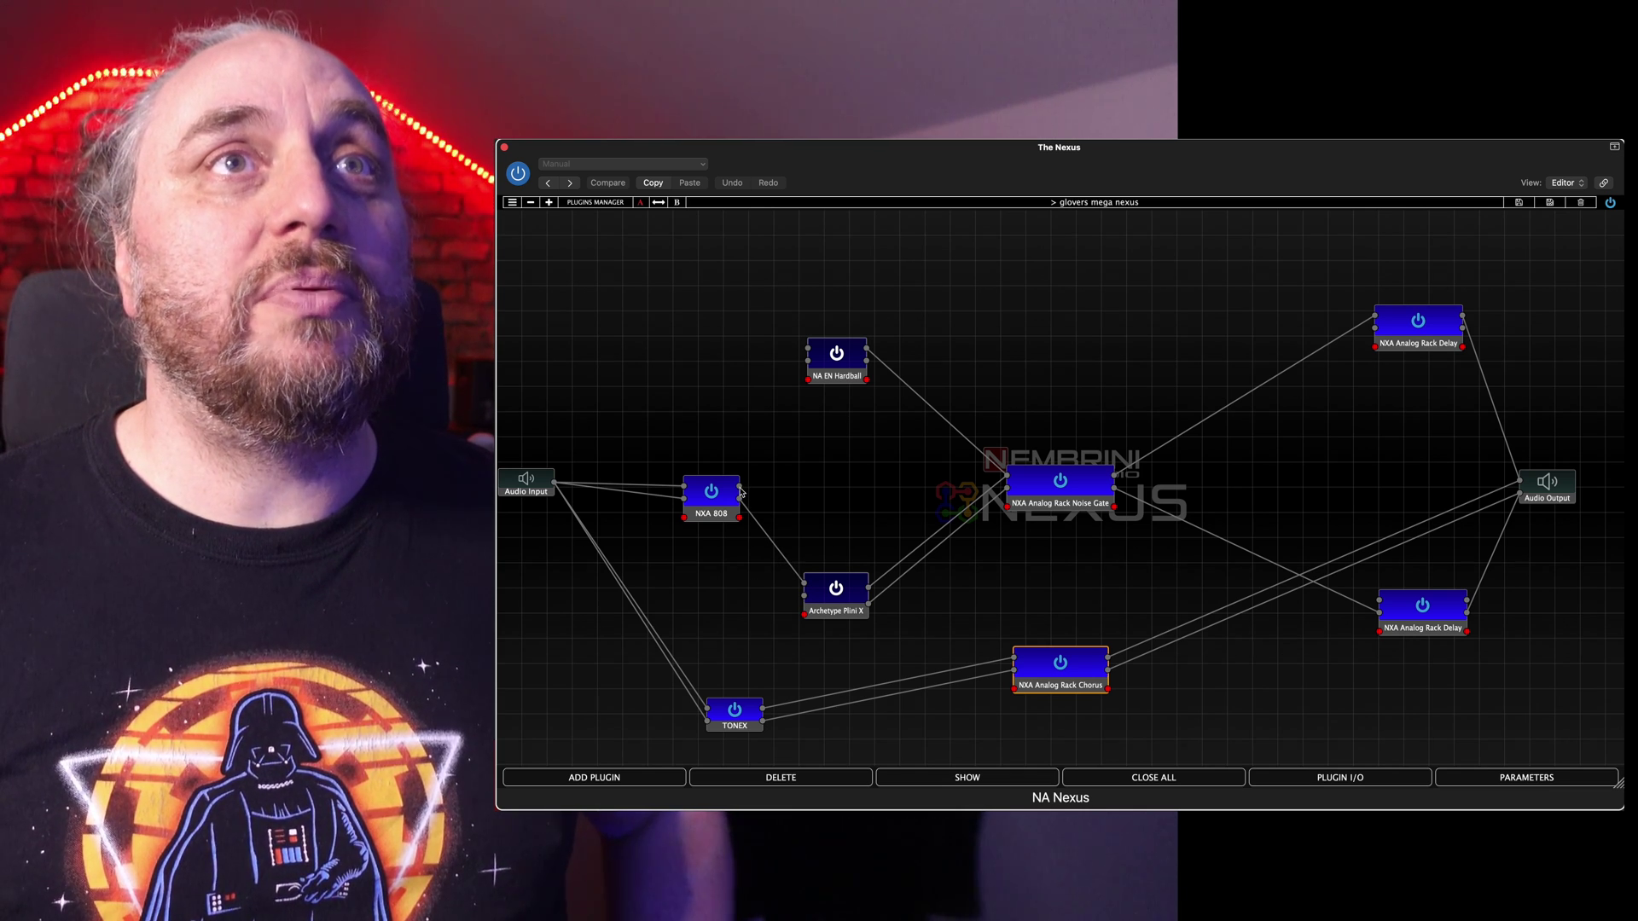
drag(742, 492, 806, 350)
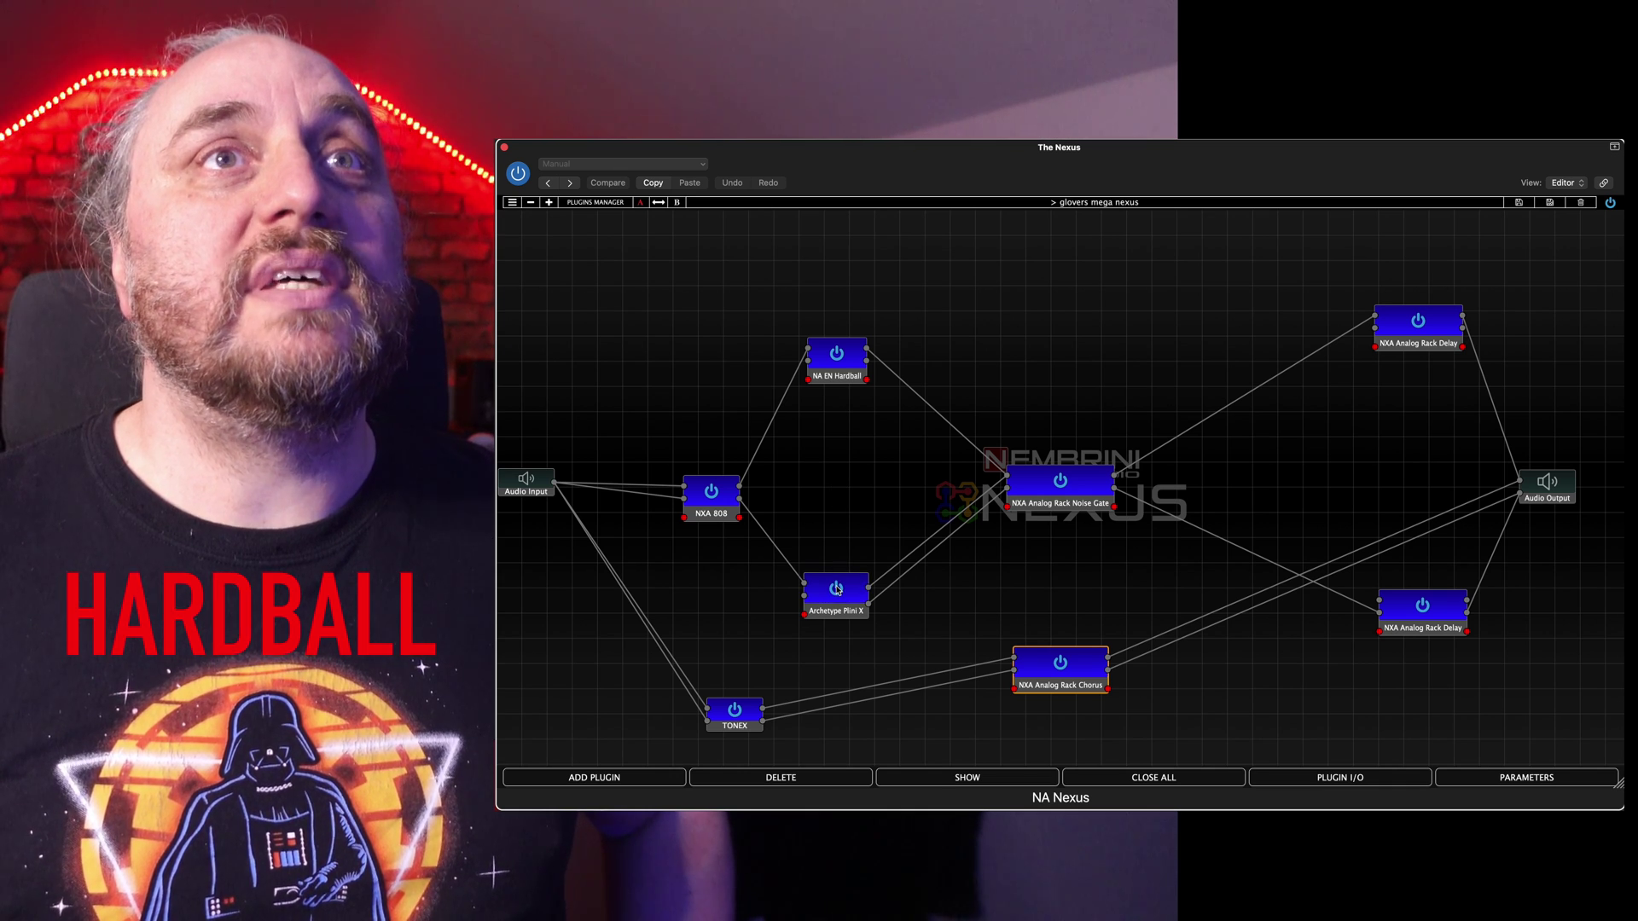
click(842, 381)
double_click(843, 381)
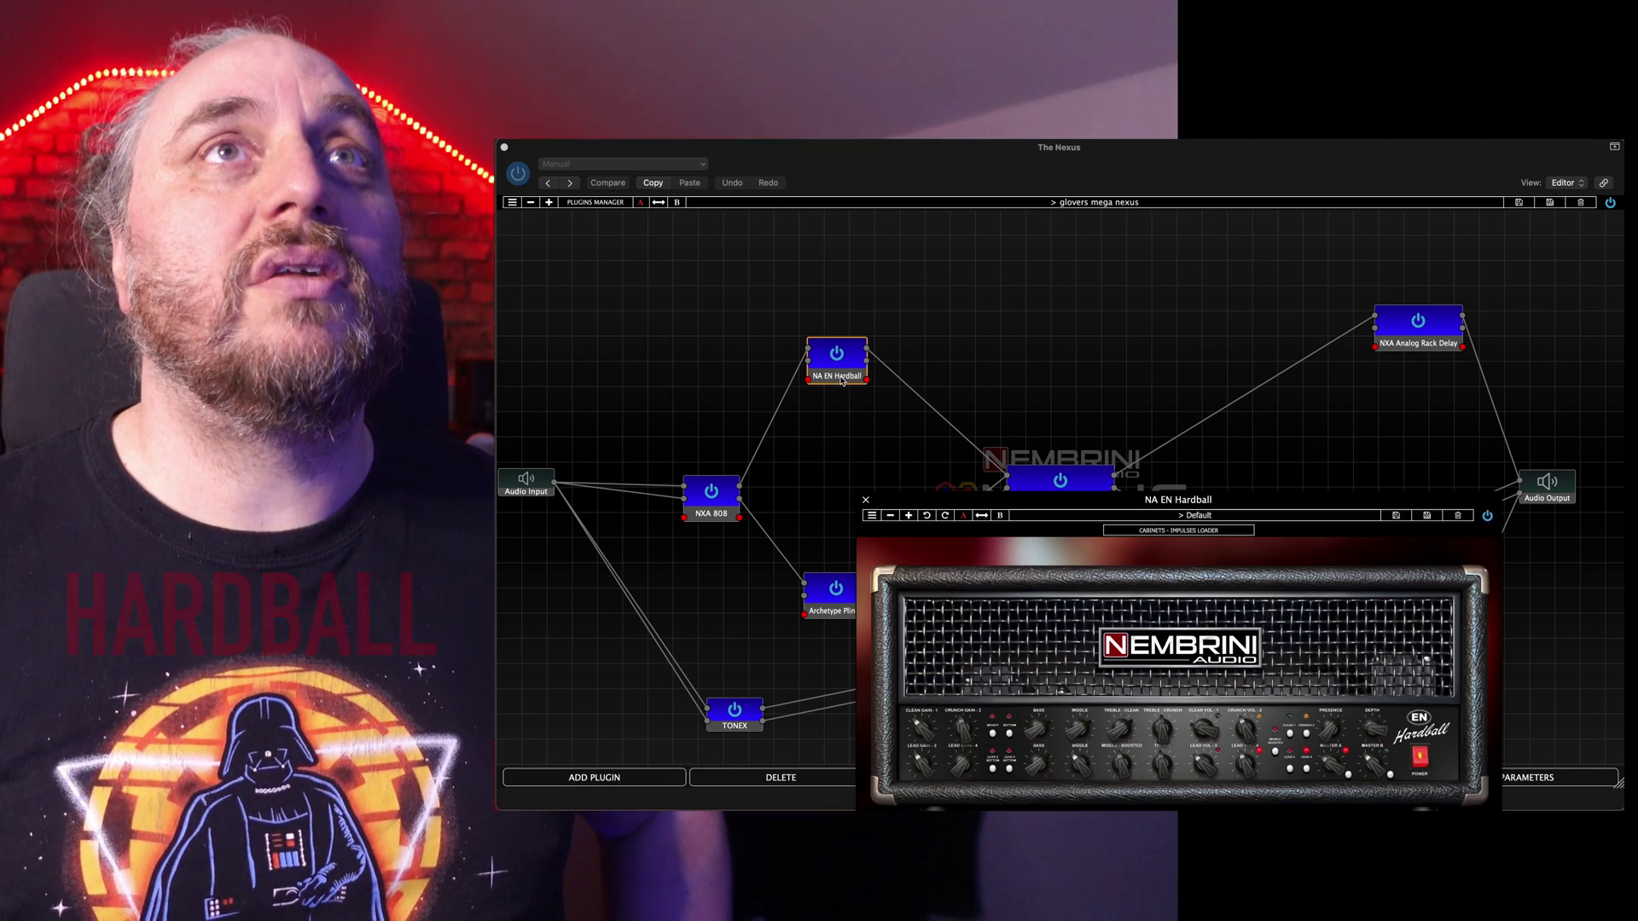
drag(1028, 504, 856, 279)
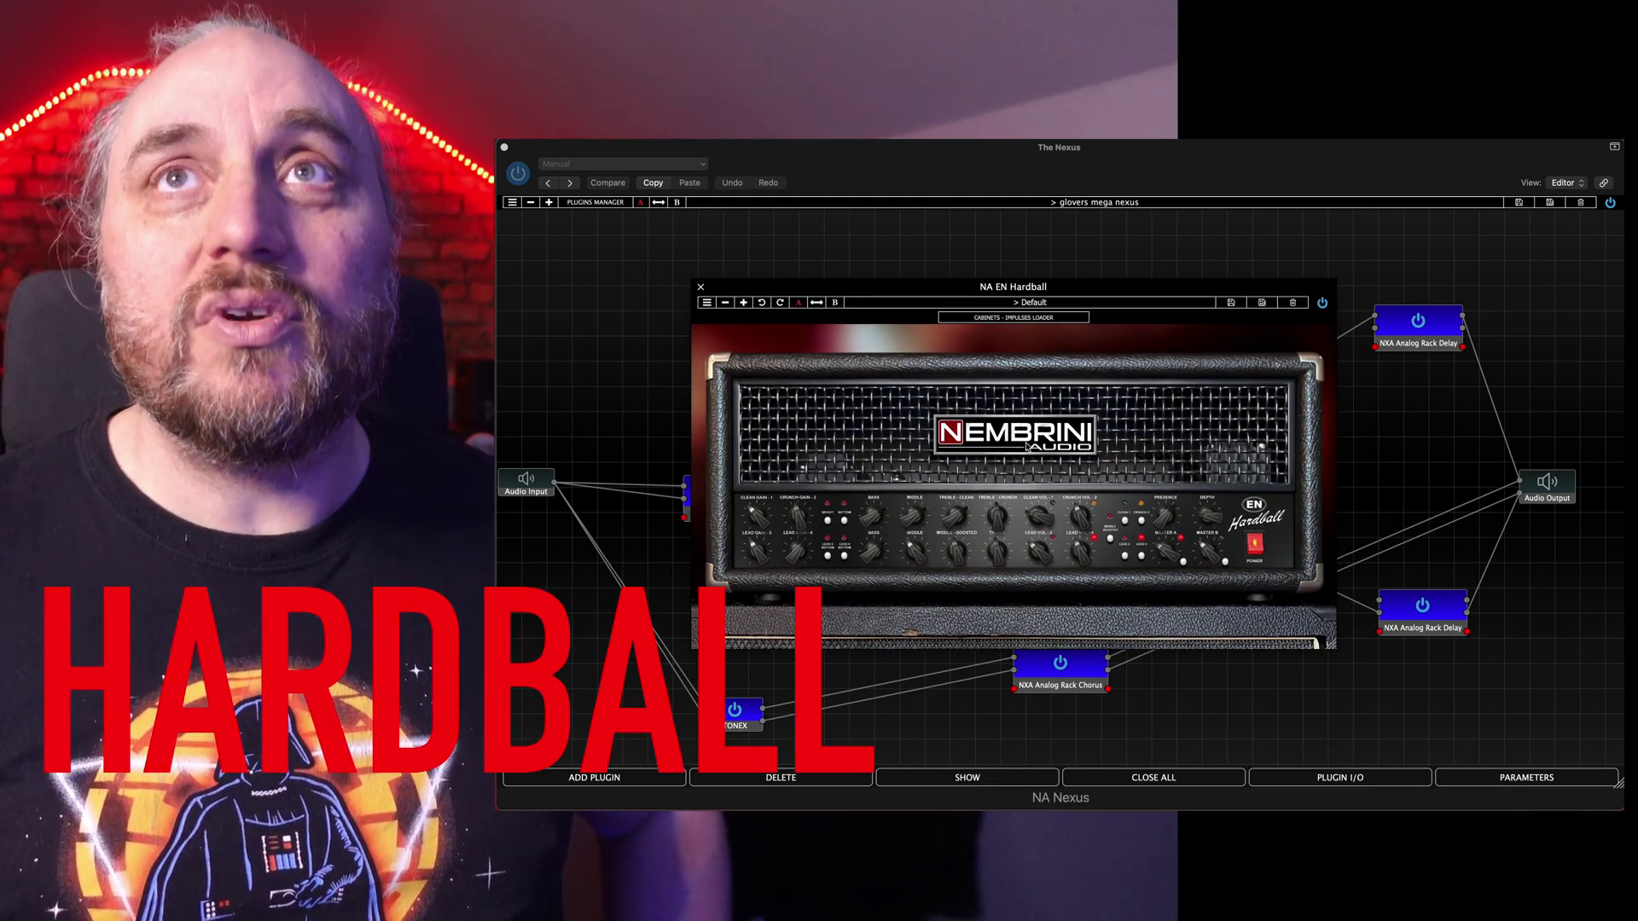
click(1023, 319)
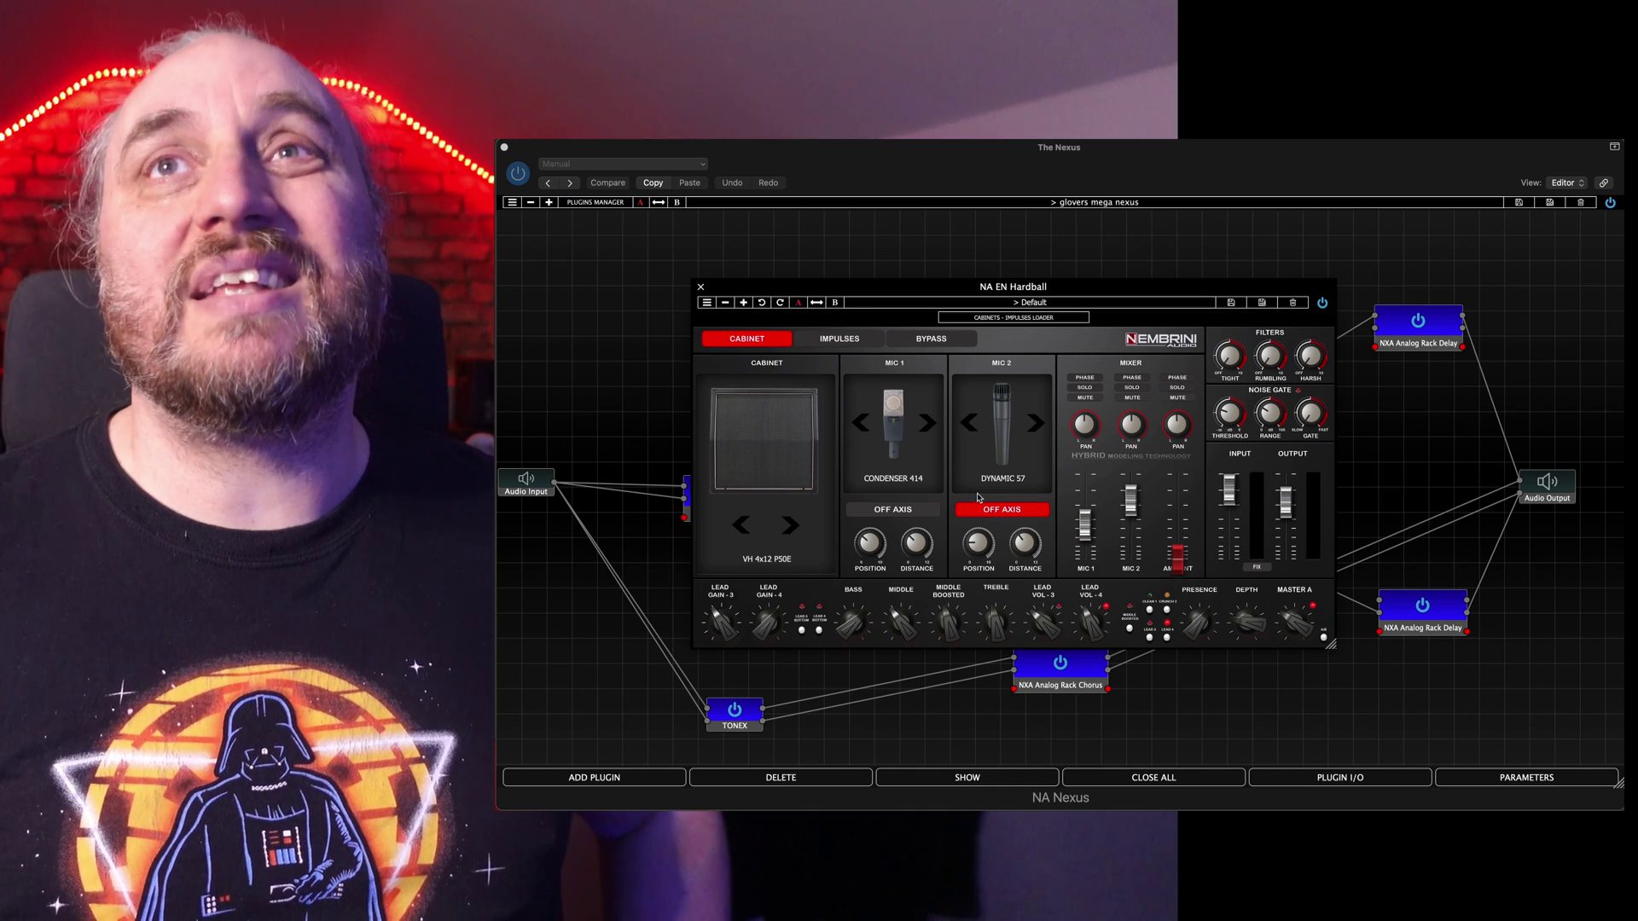
click(701, 287)
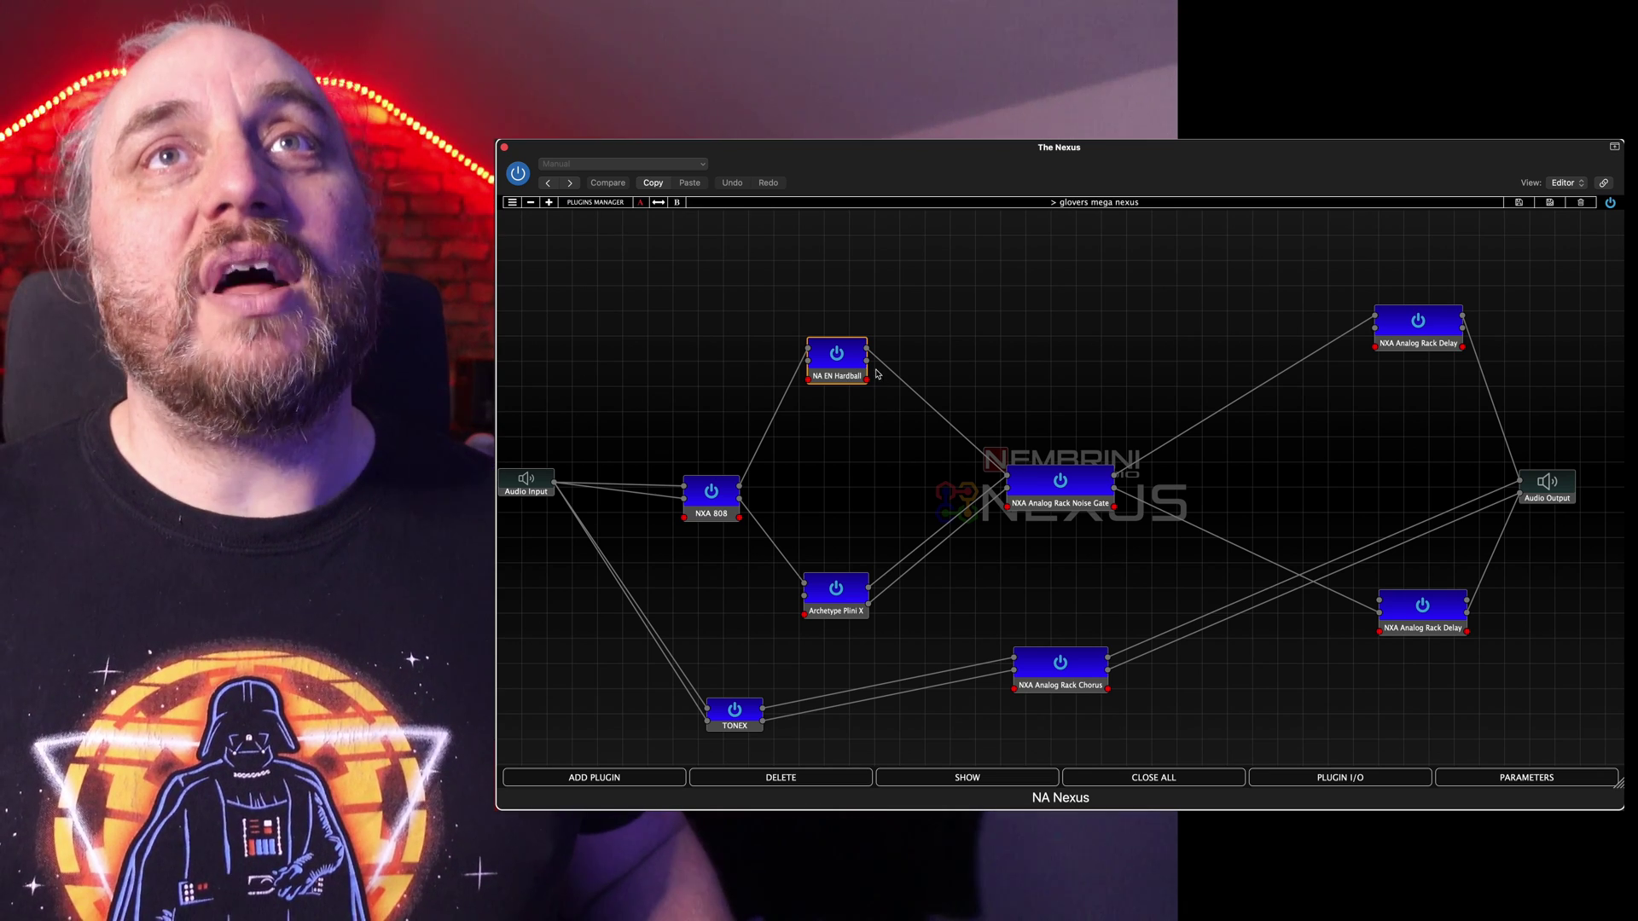
drag(871, 367, 1008, 485)
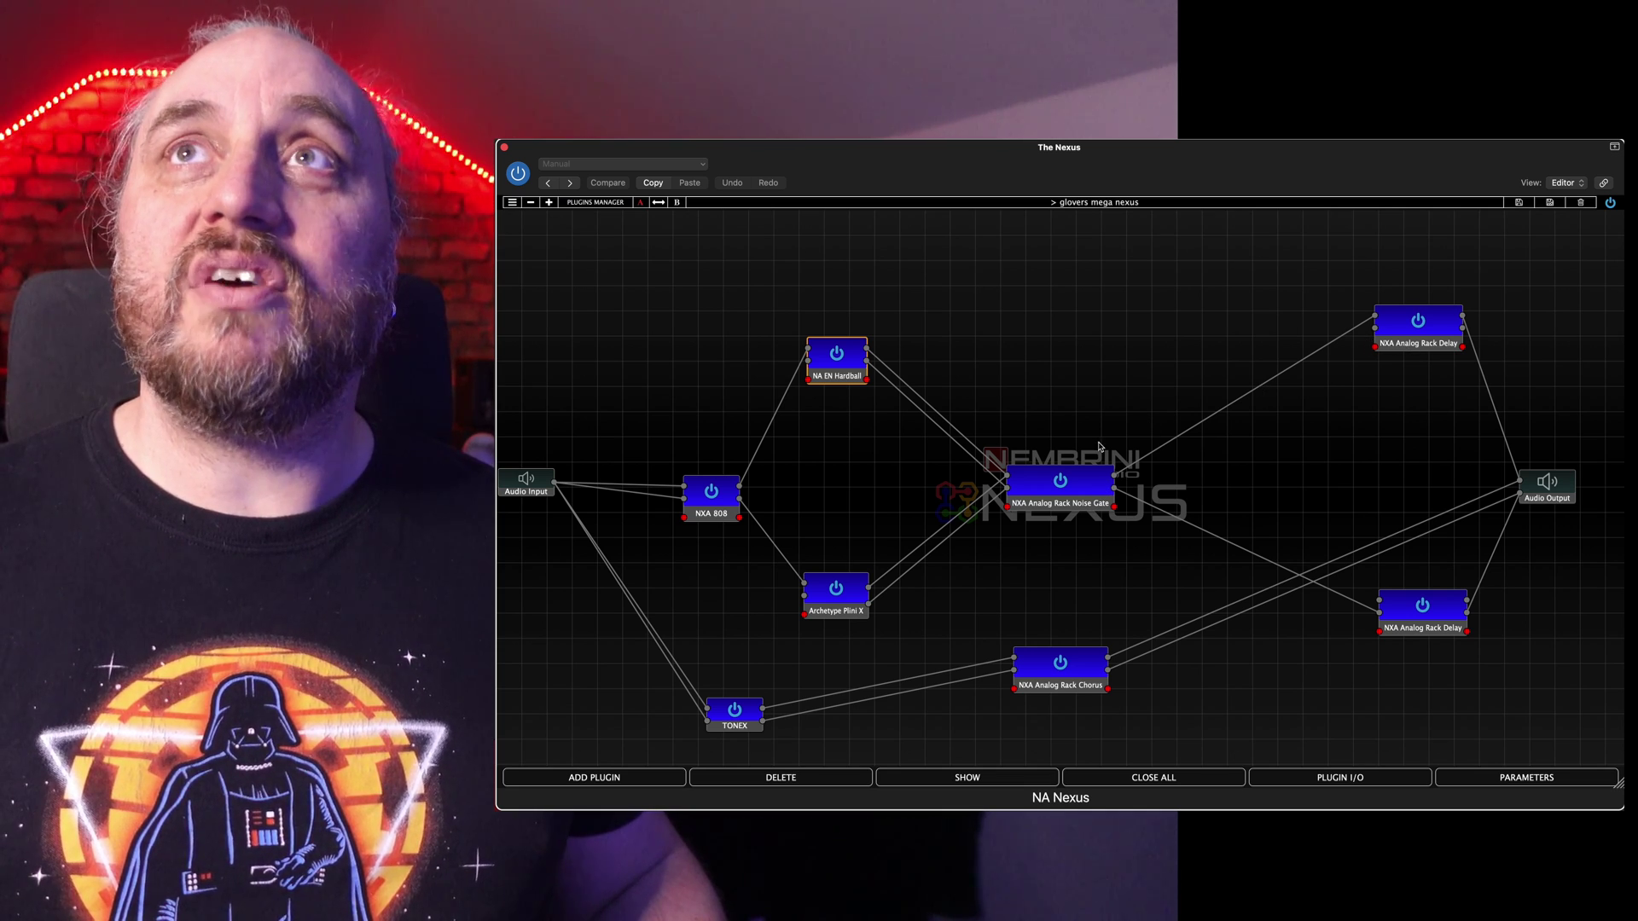
Review the noise gate and both Analog Rack Delay editors, closing each afterward.
double_click(1078, 503)
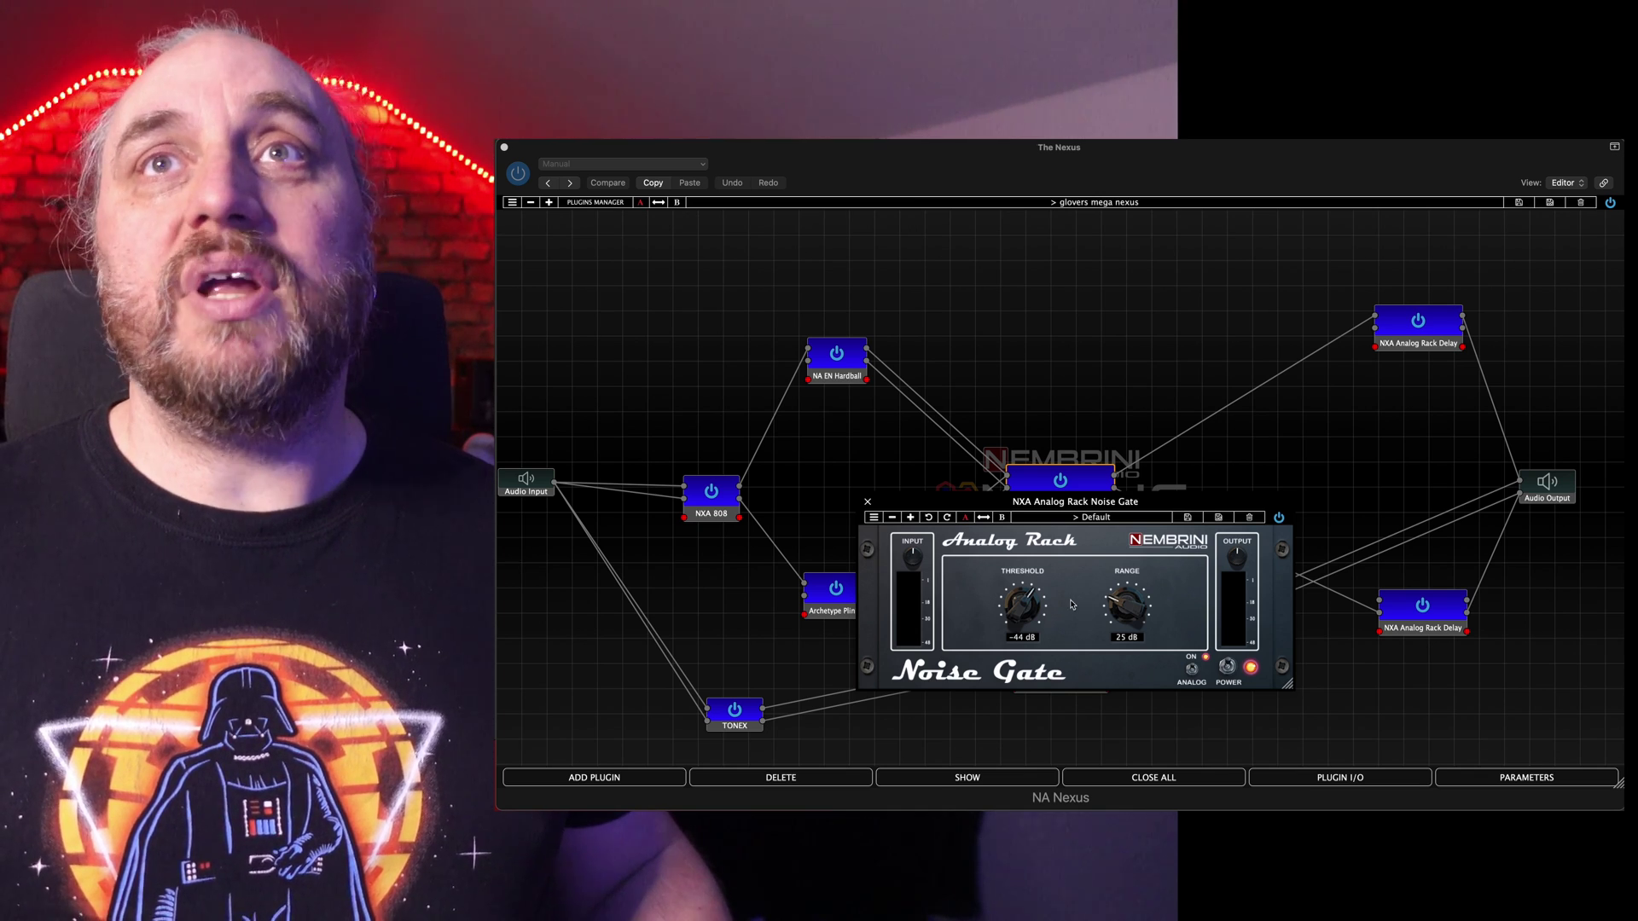
click(866, 504)
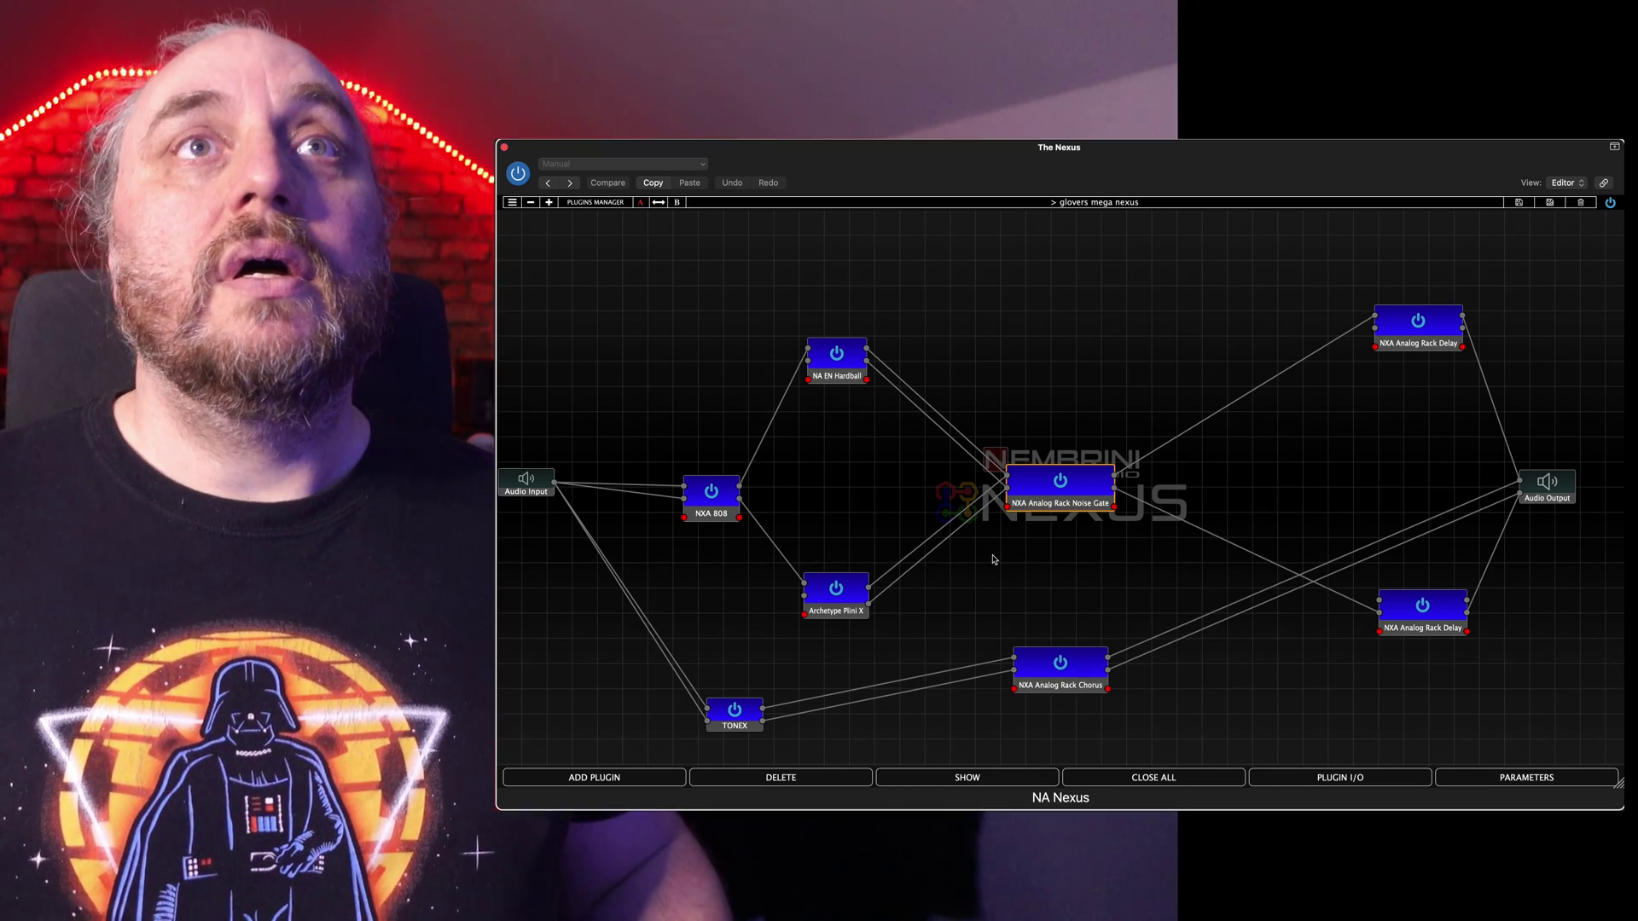
click(1420, 345)
double_click(1421, 346)
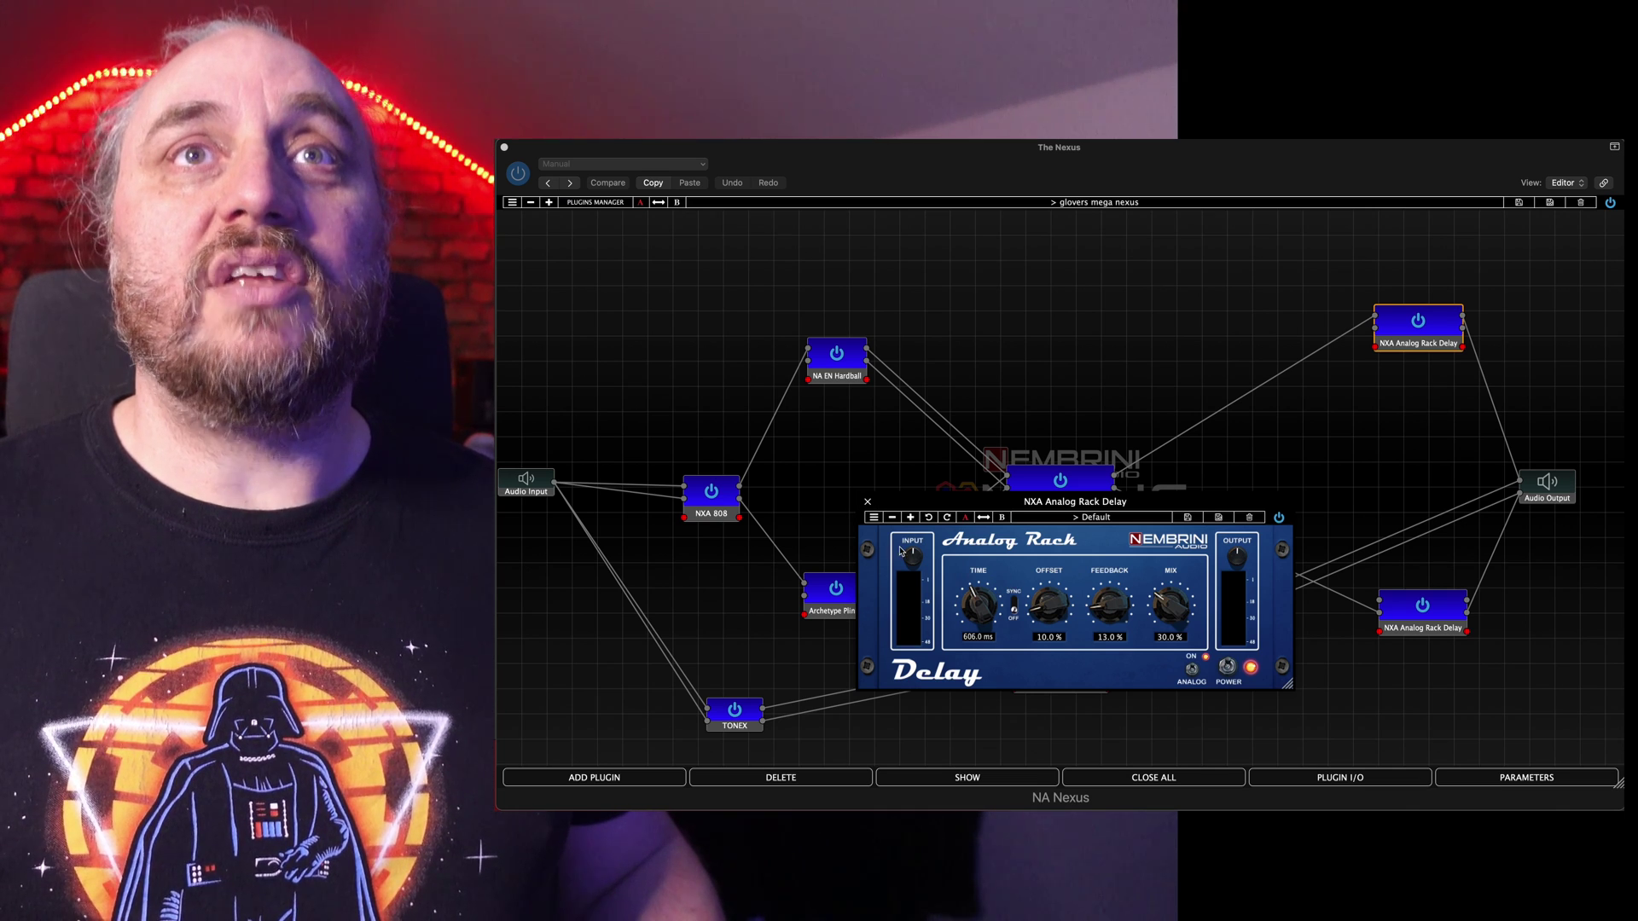
click(867, 502)
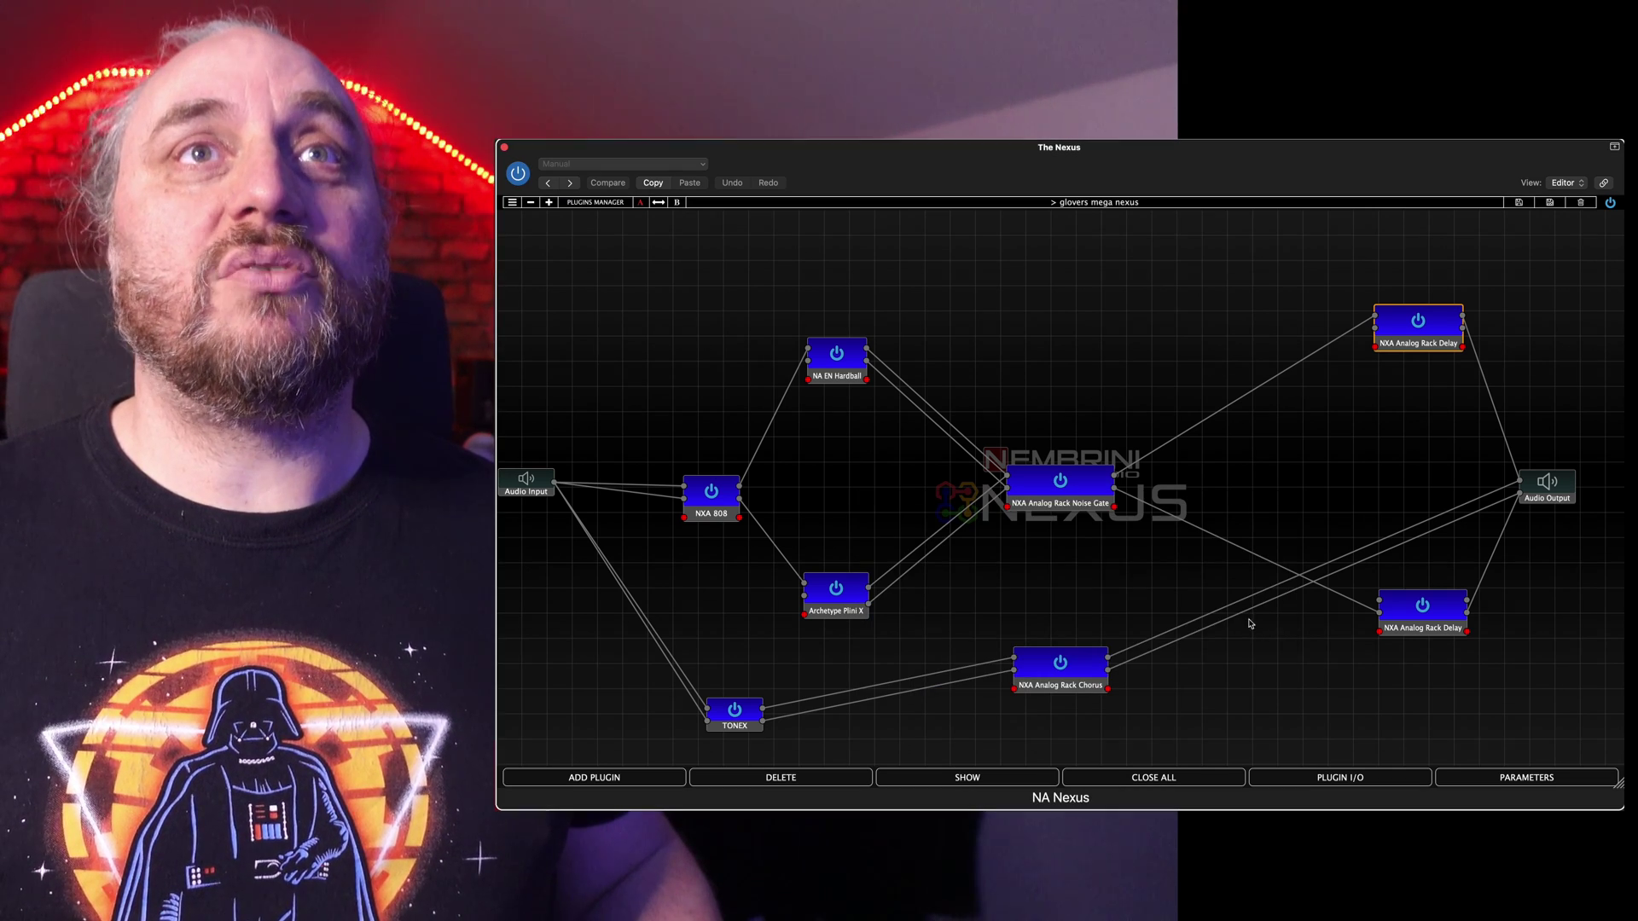
double_click(1424, 635)
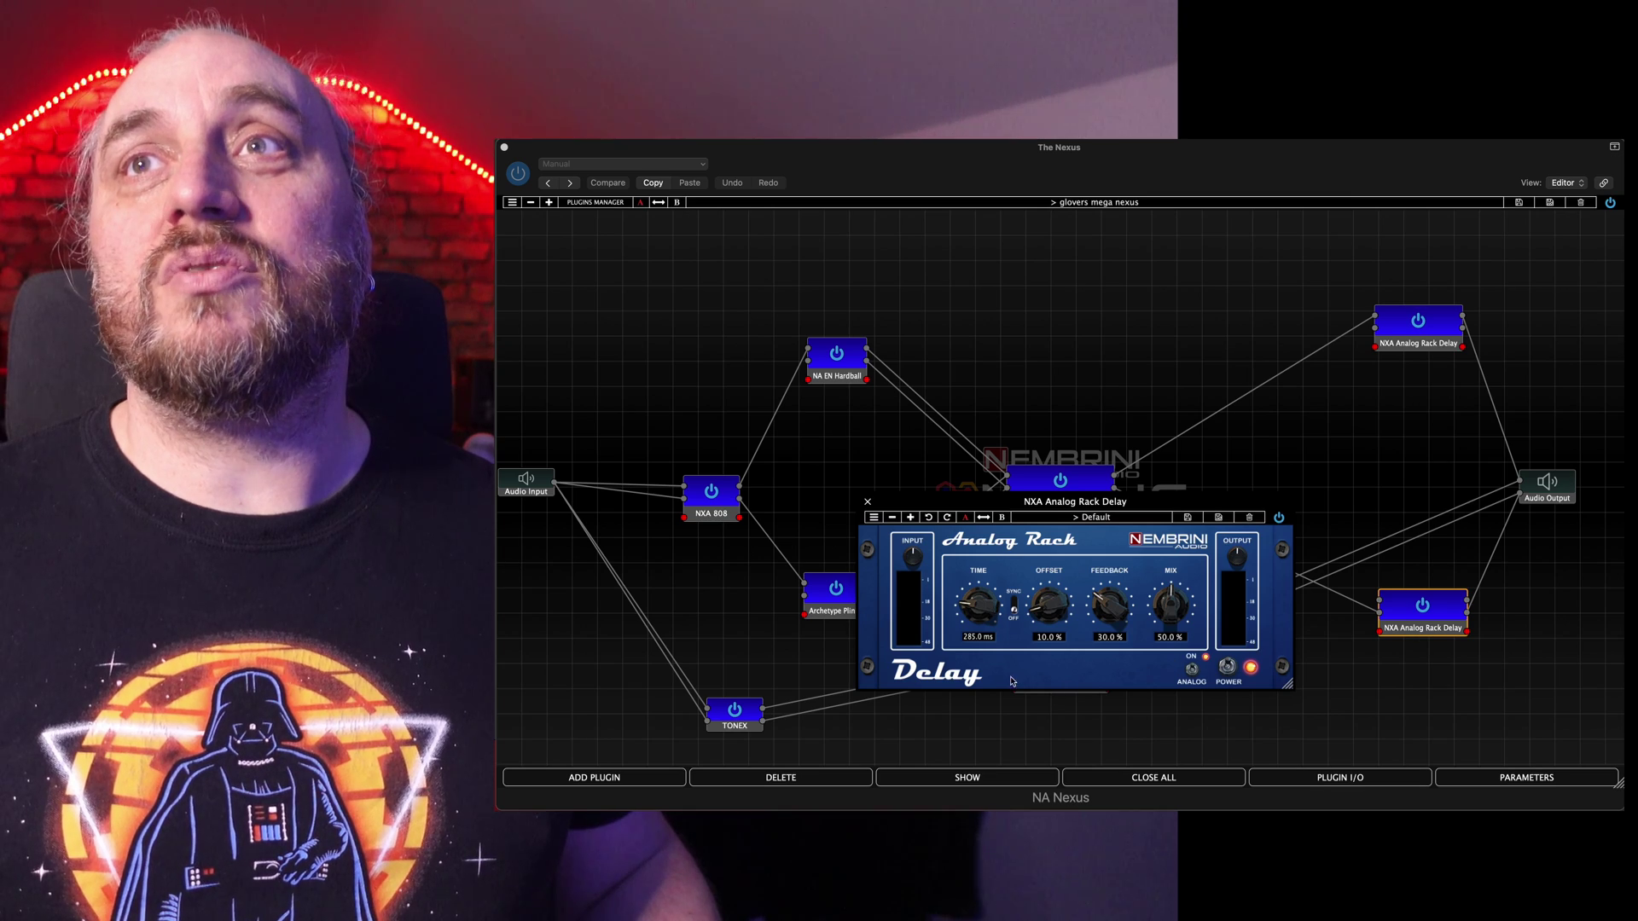
click(867, 501)
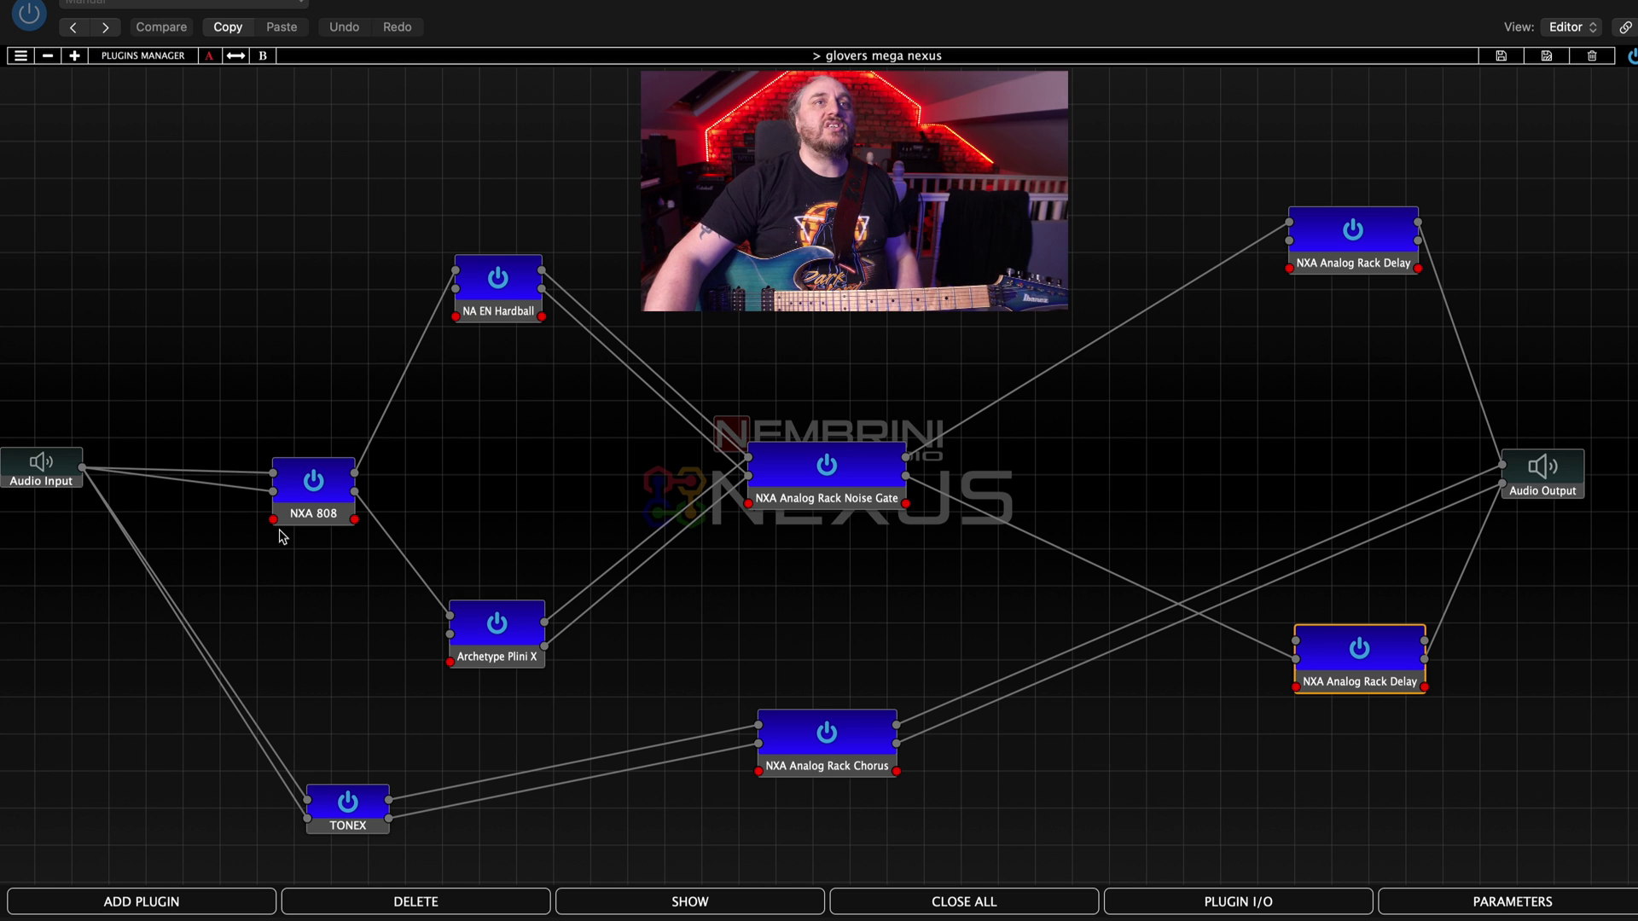
click(316, 519)
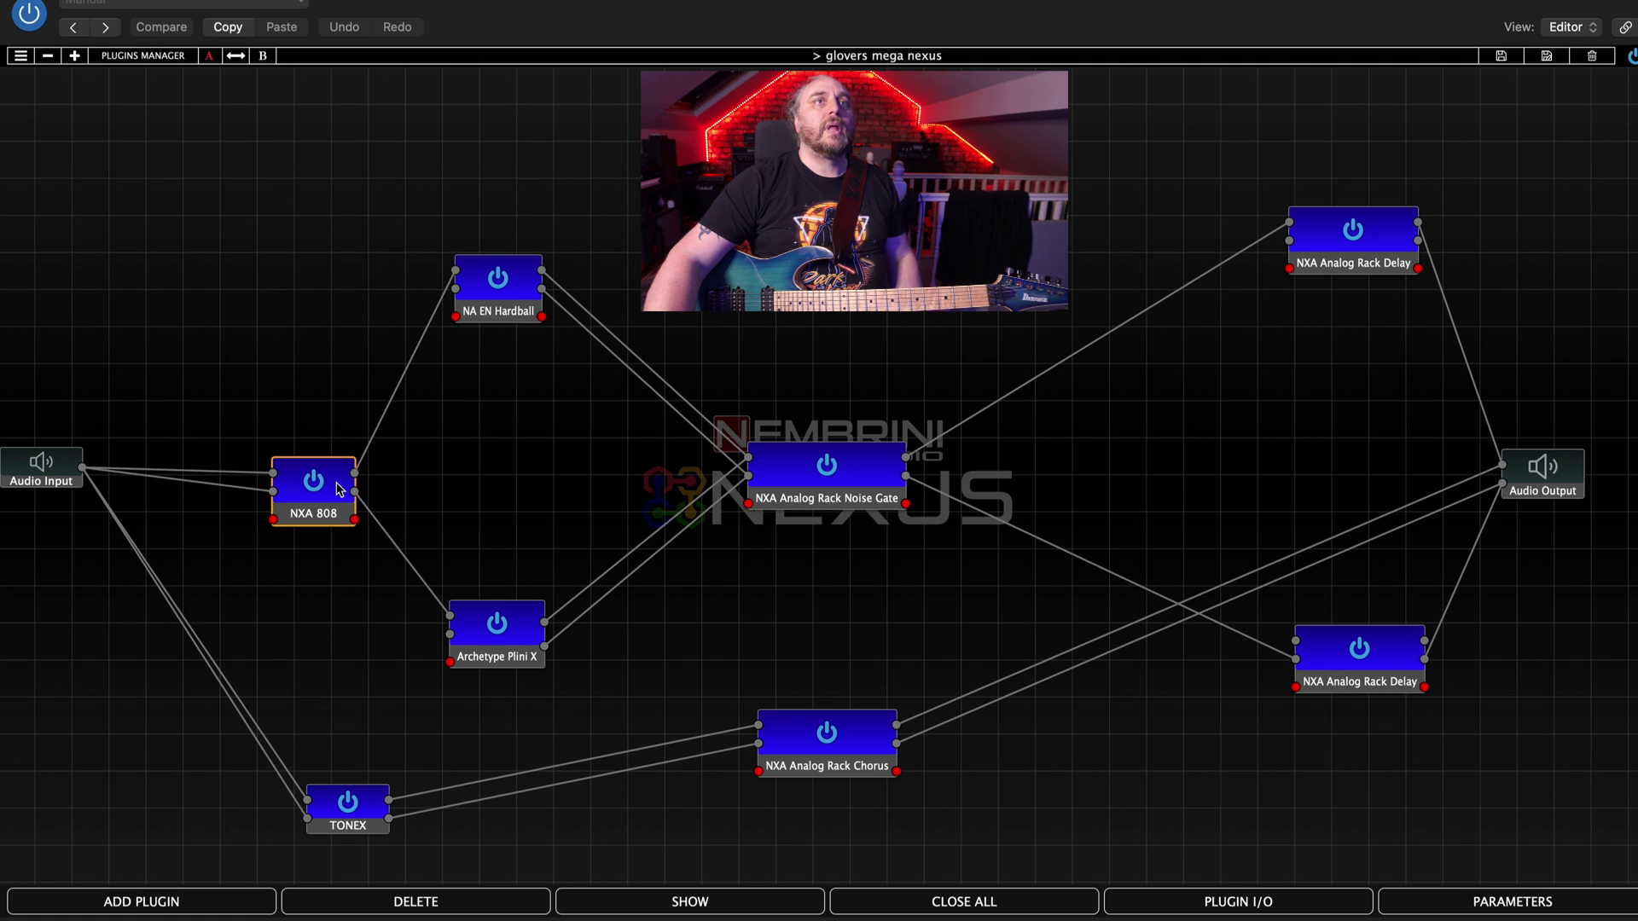
double_click(321, 516)
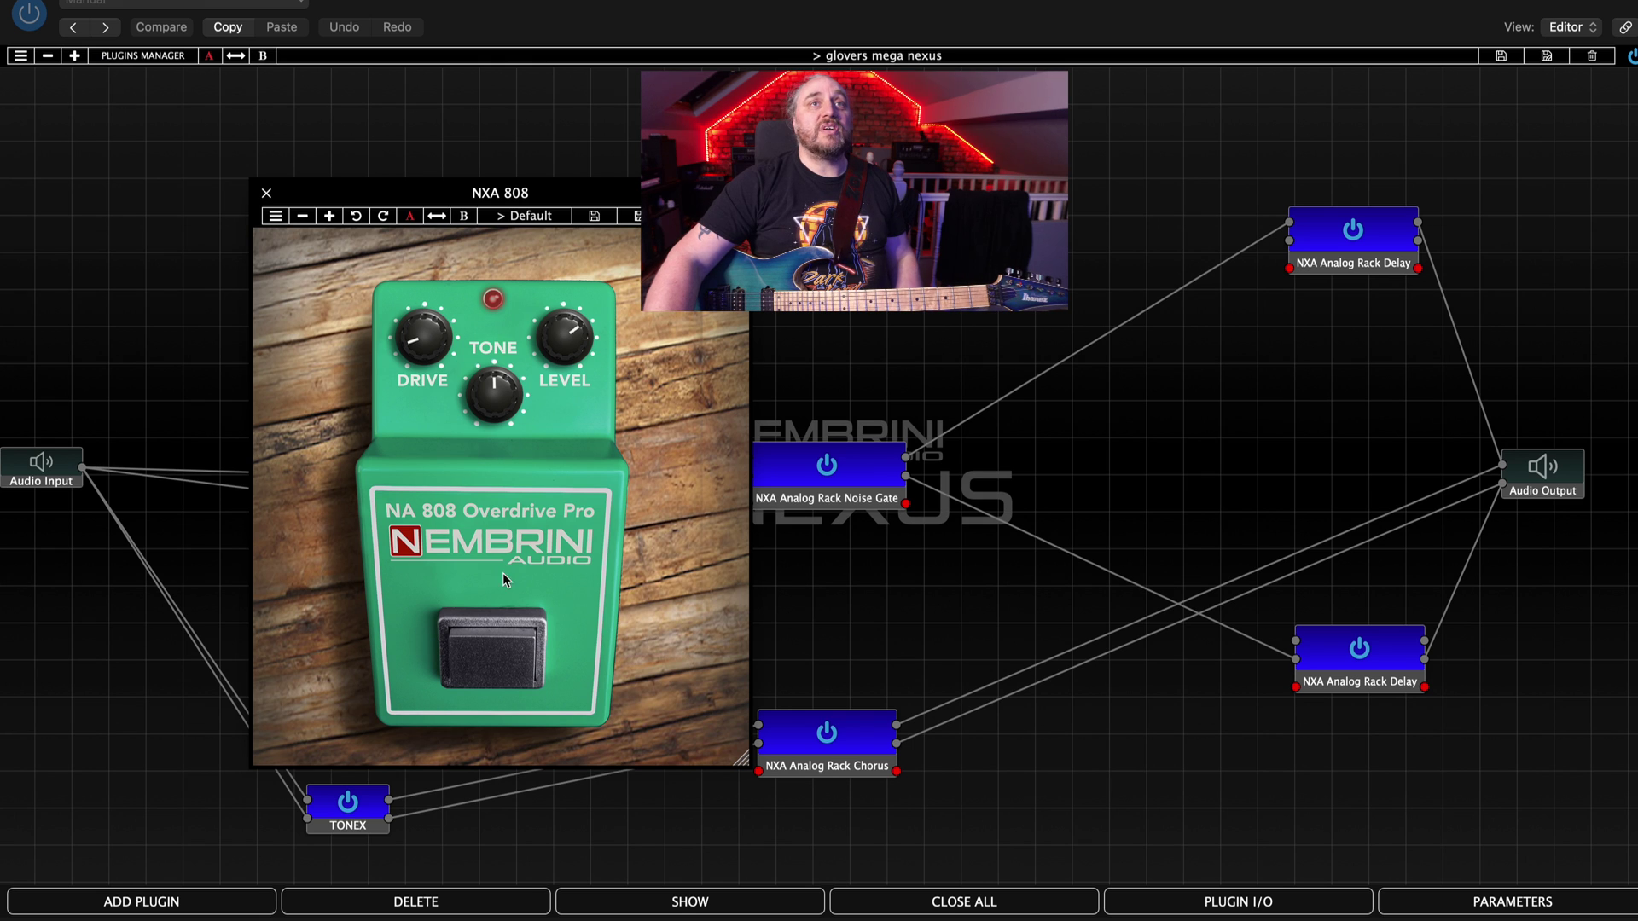
click(502, 656)
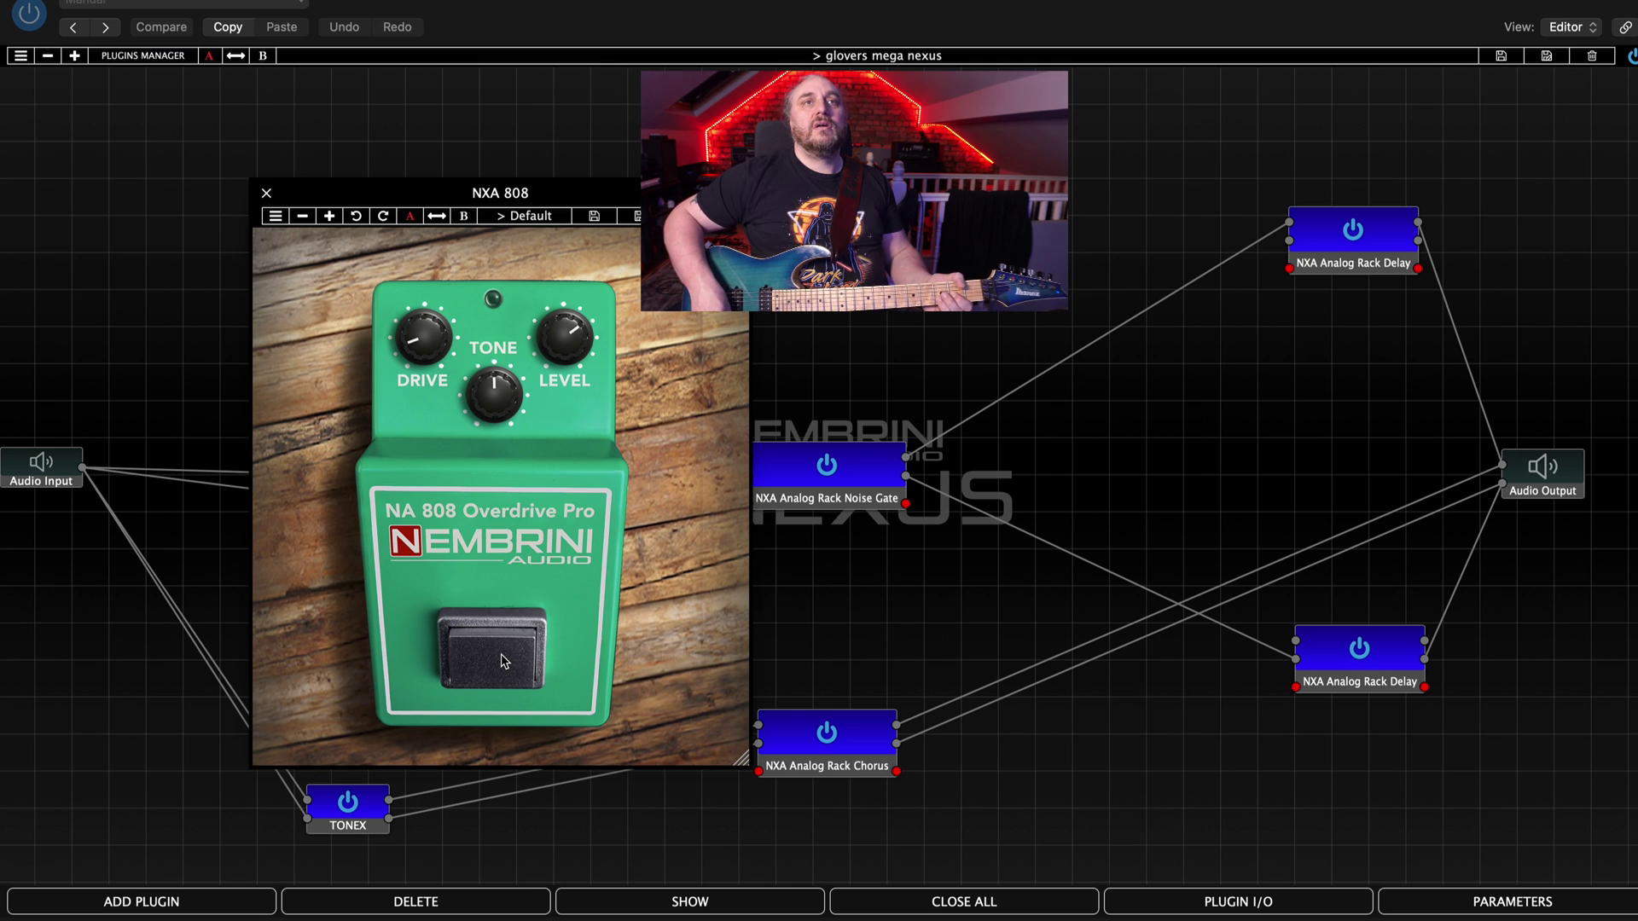
click(503, 659)
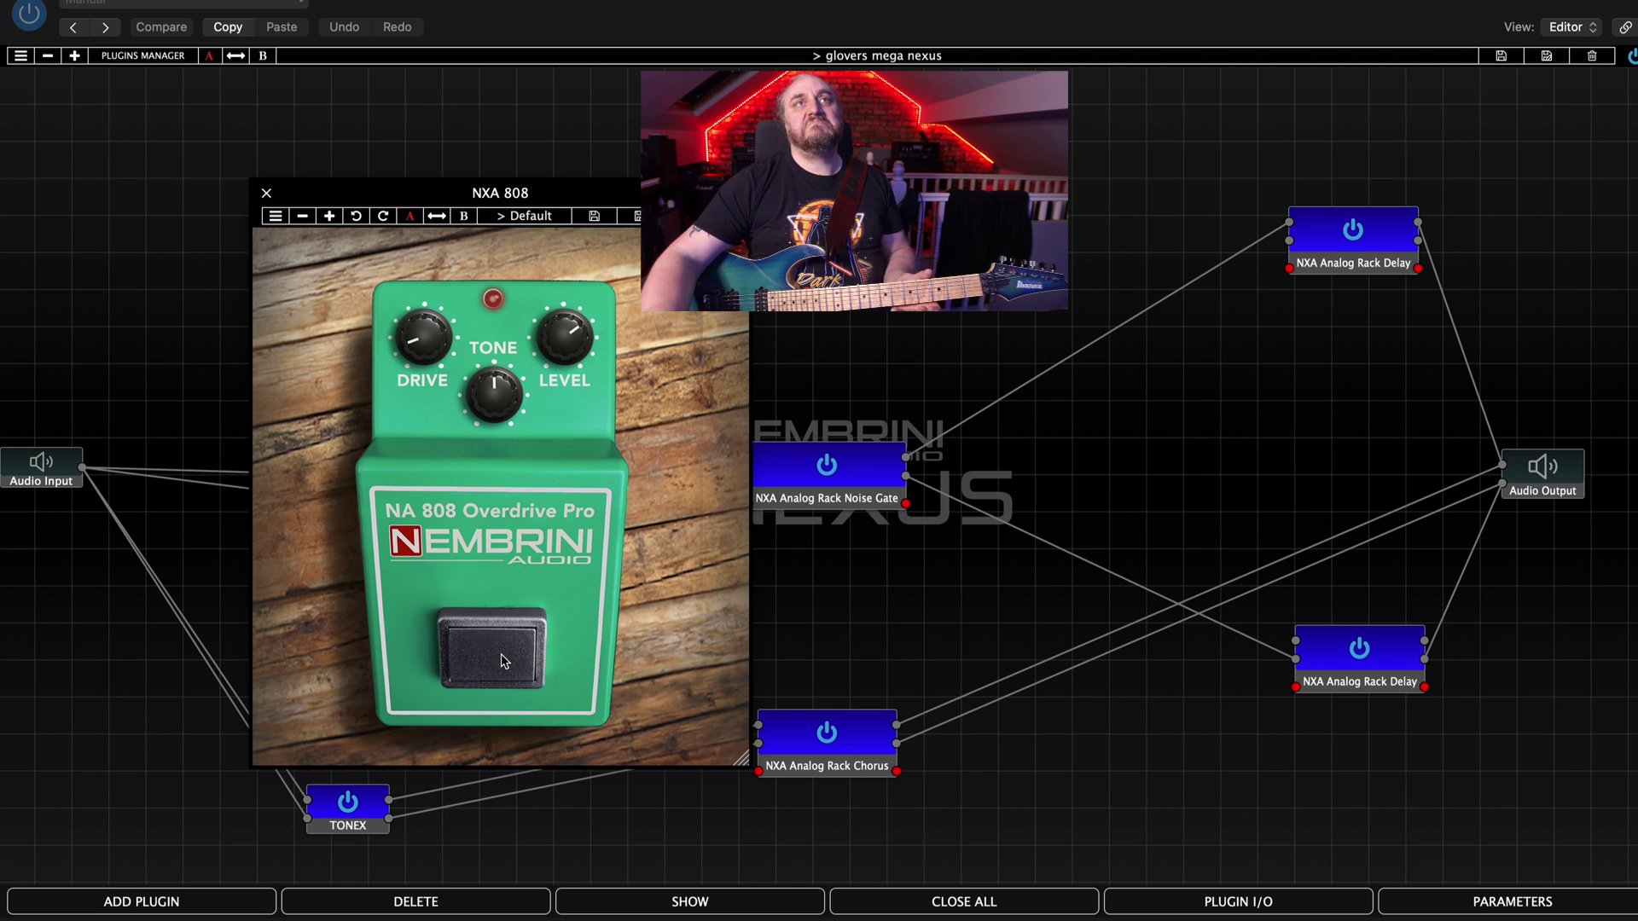
click(504, 662)
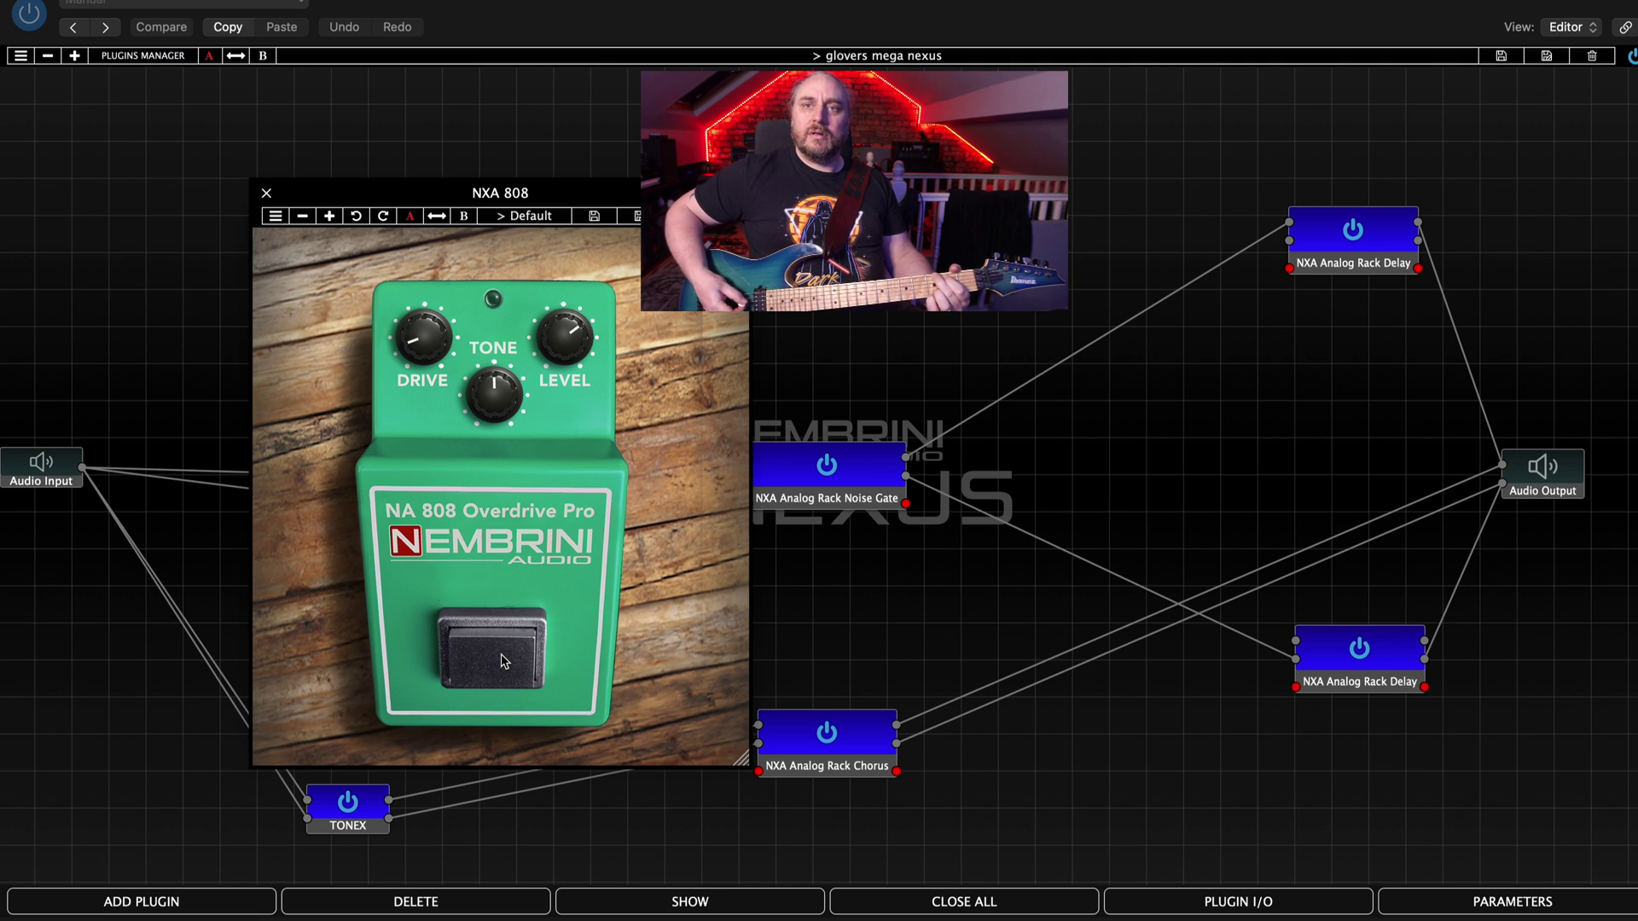
click(503, 662)
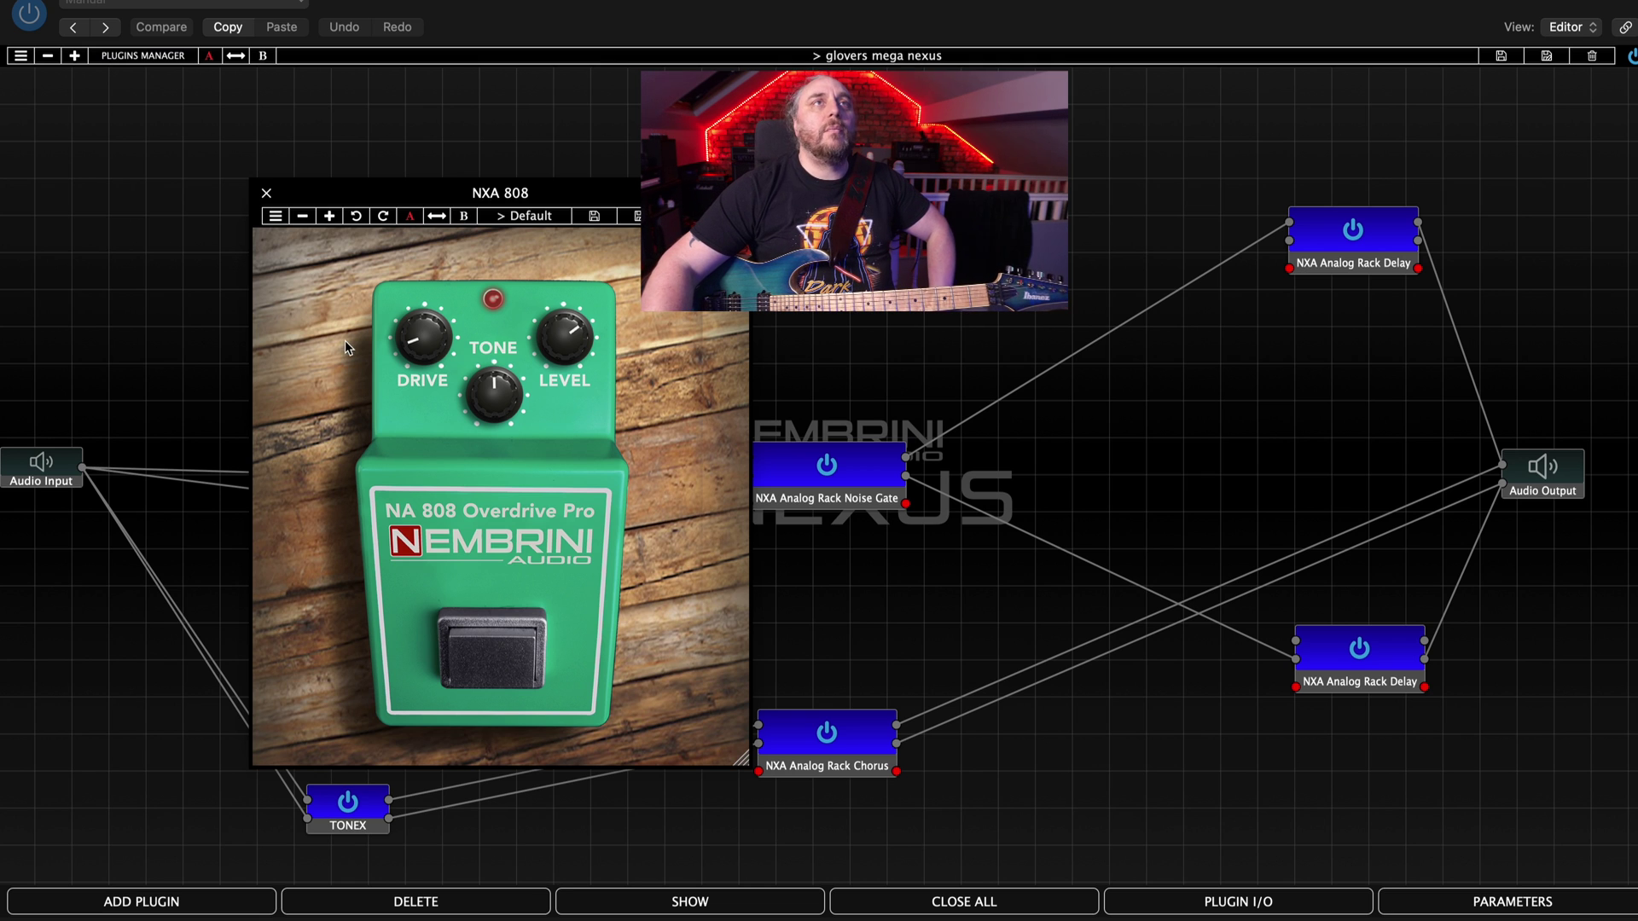
click(266, 193)
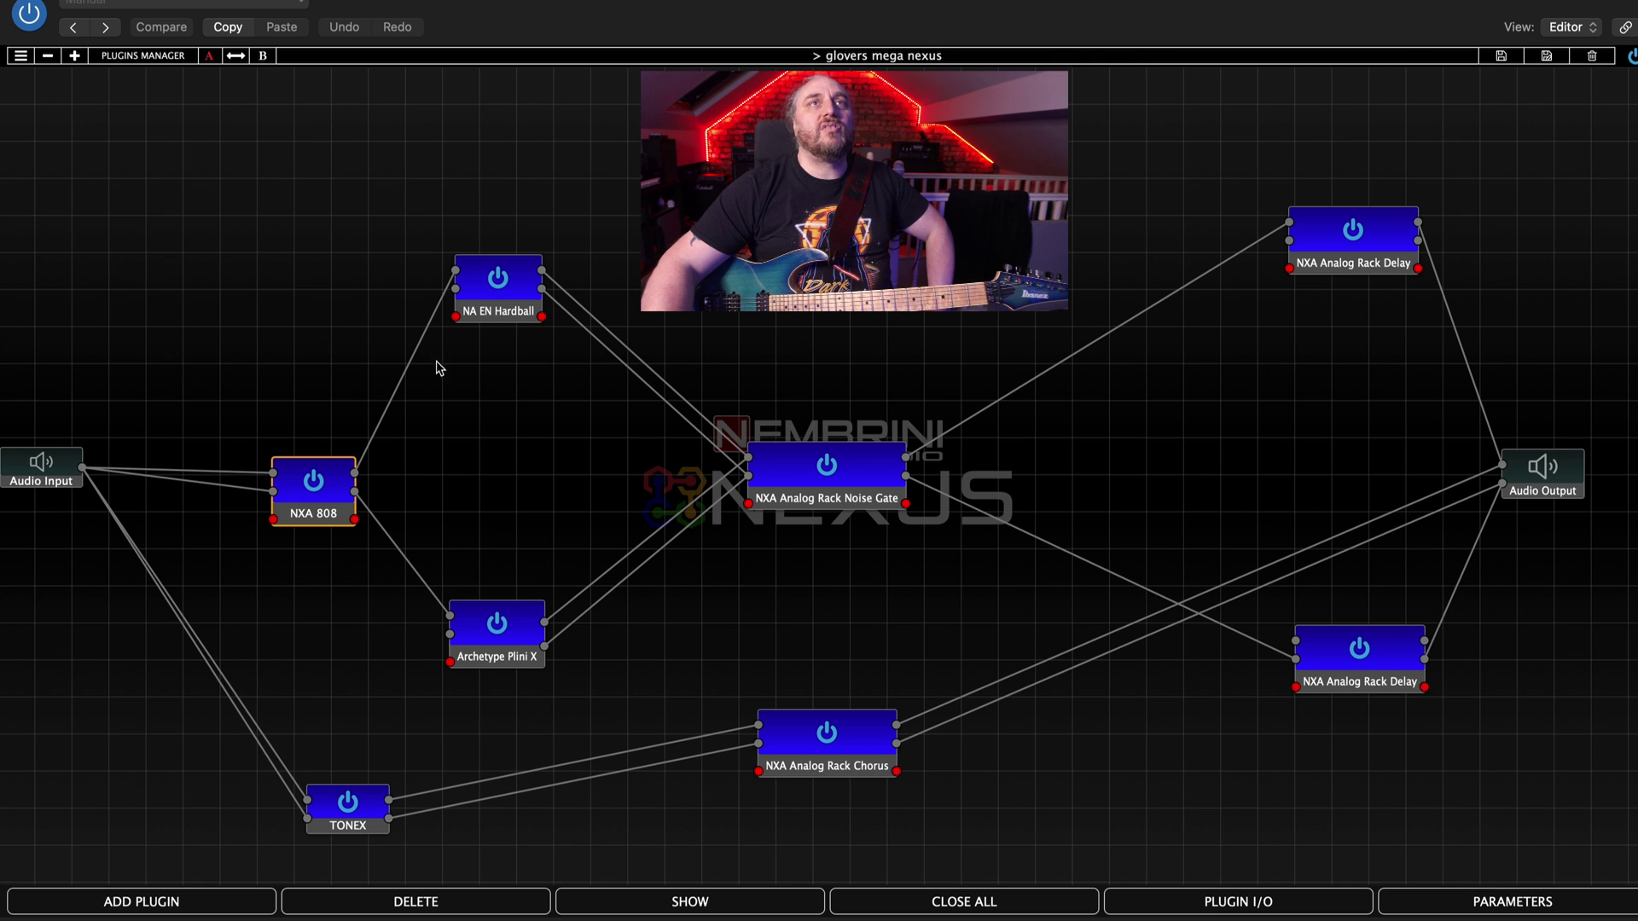
Turn up Master A on the NA EN Hardball amp, then close its editor.
double_click(499, 314)
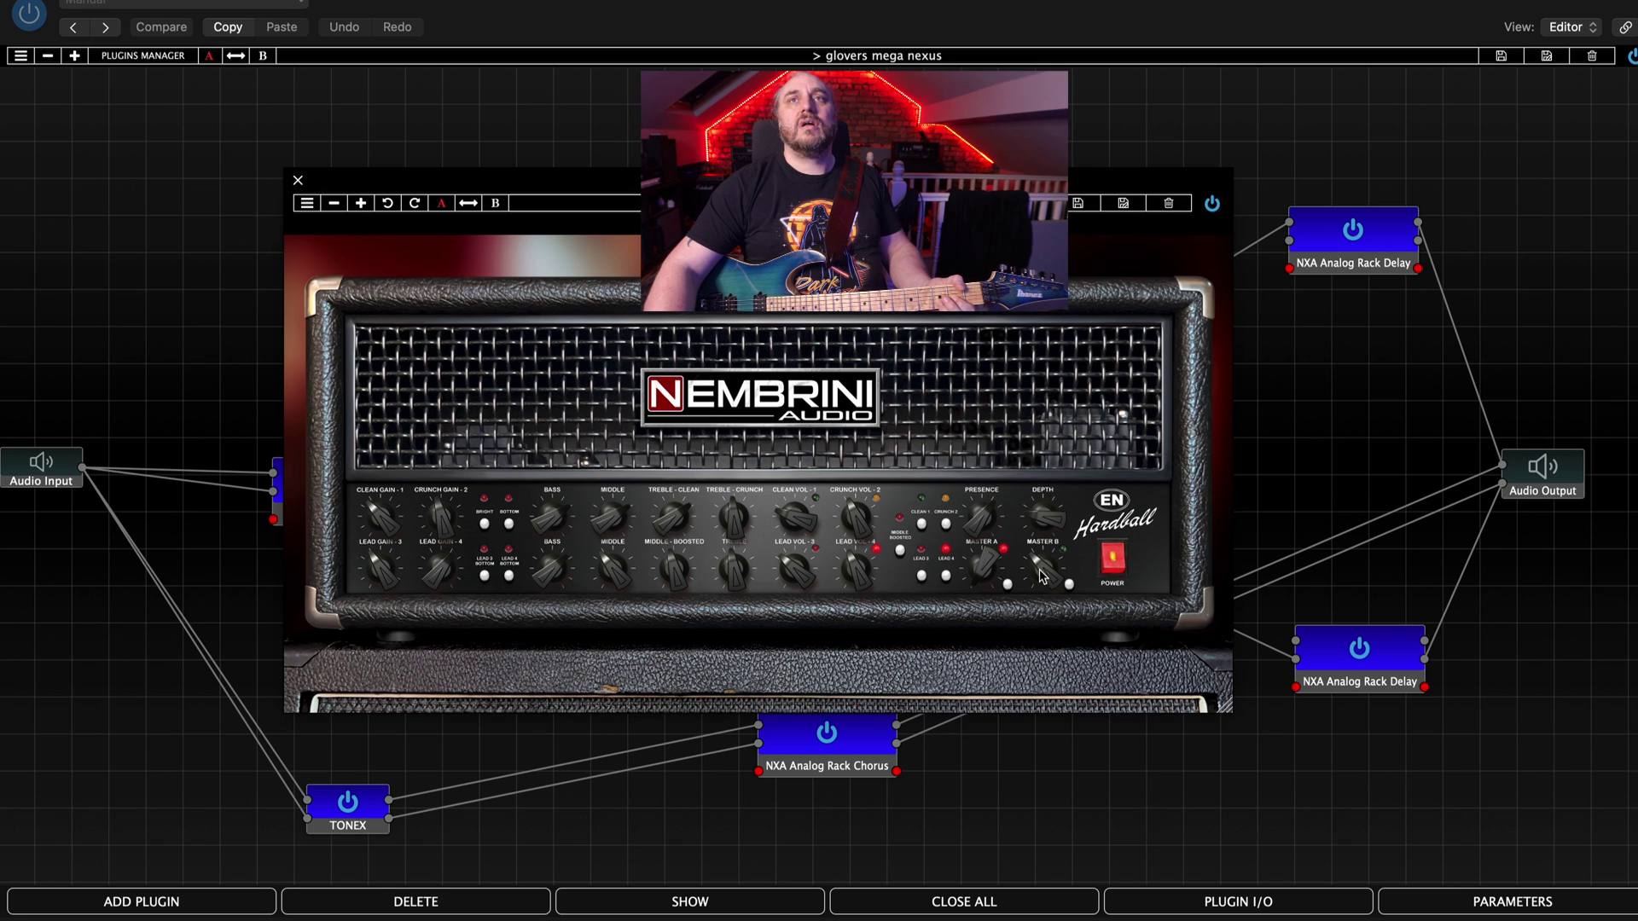
drag(982, 546, 982, 474)
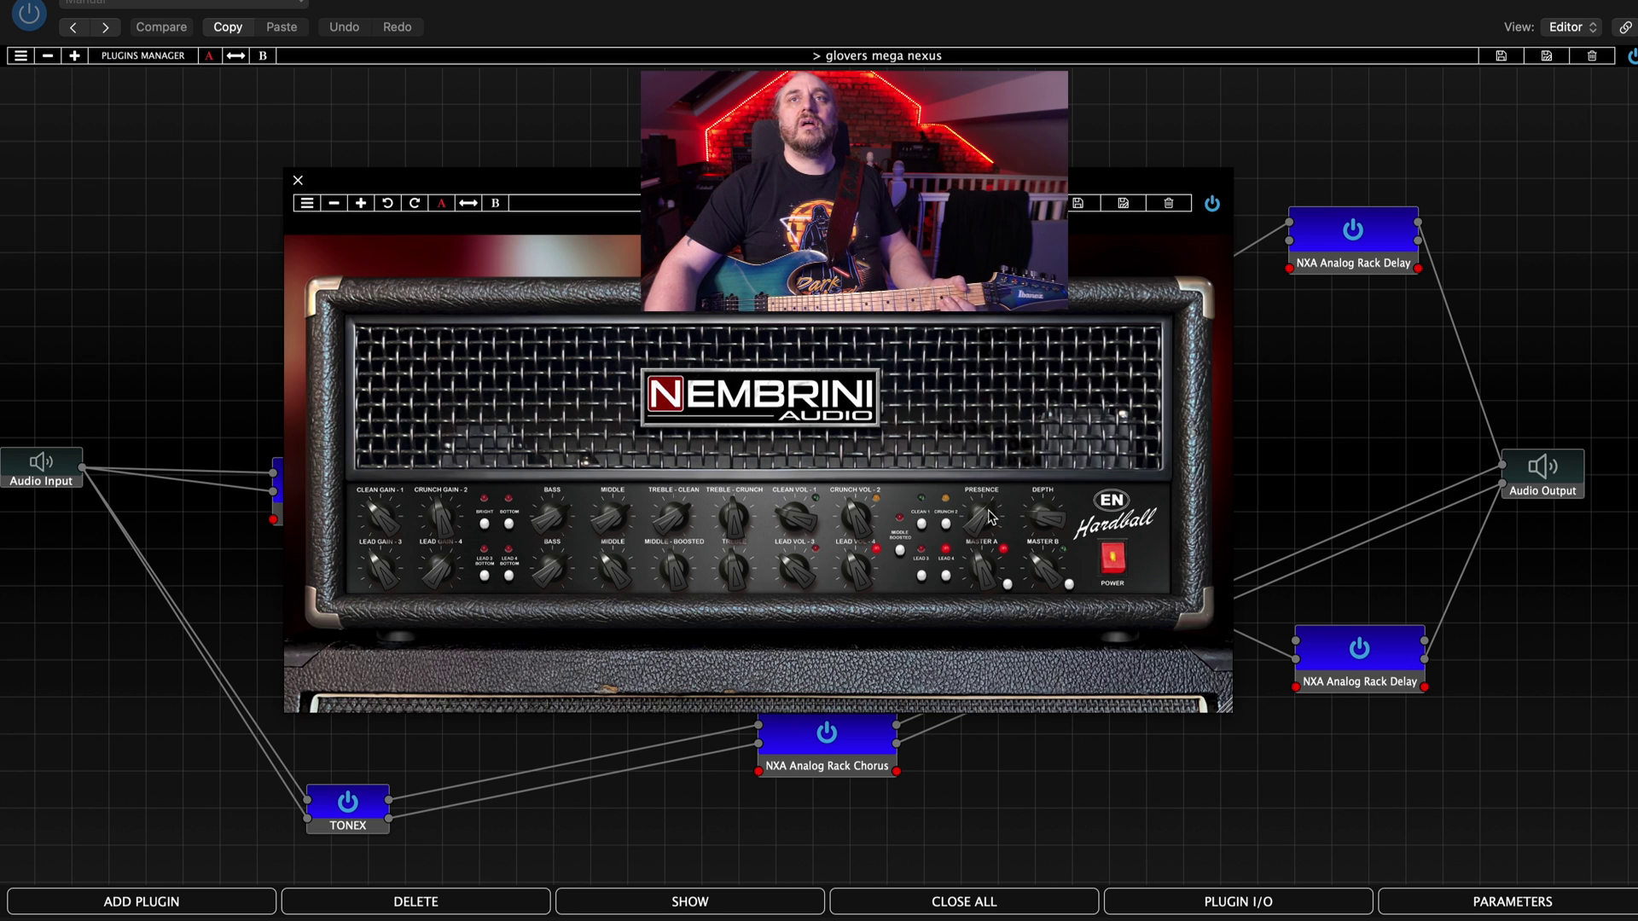
drag(981, 585, 982, 596)
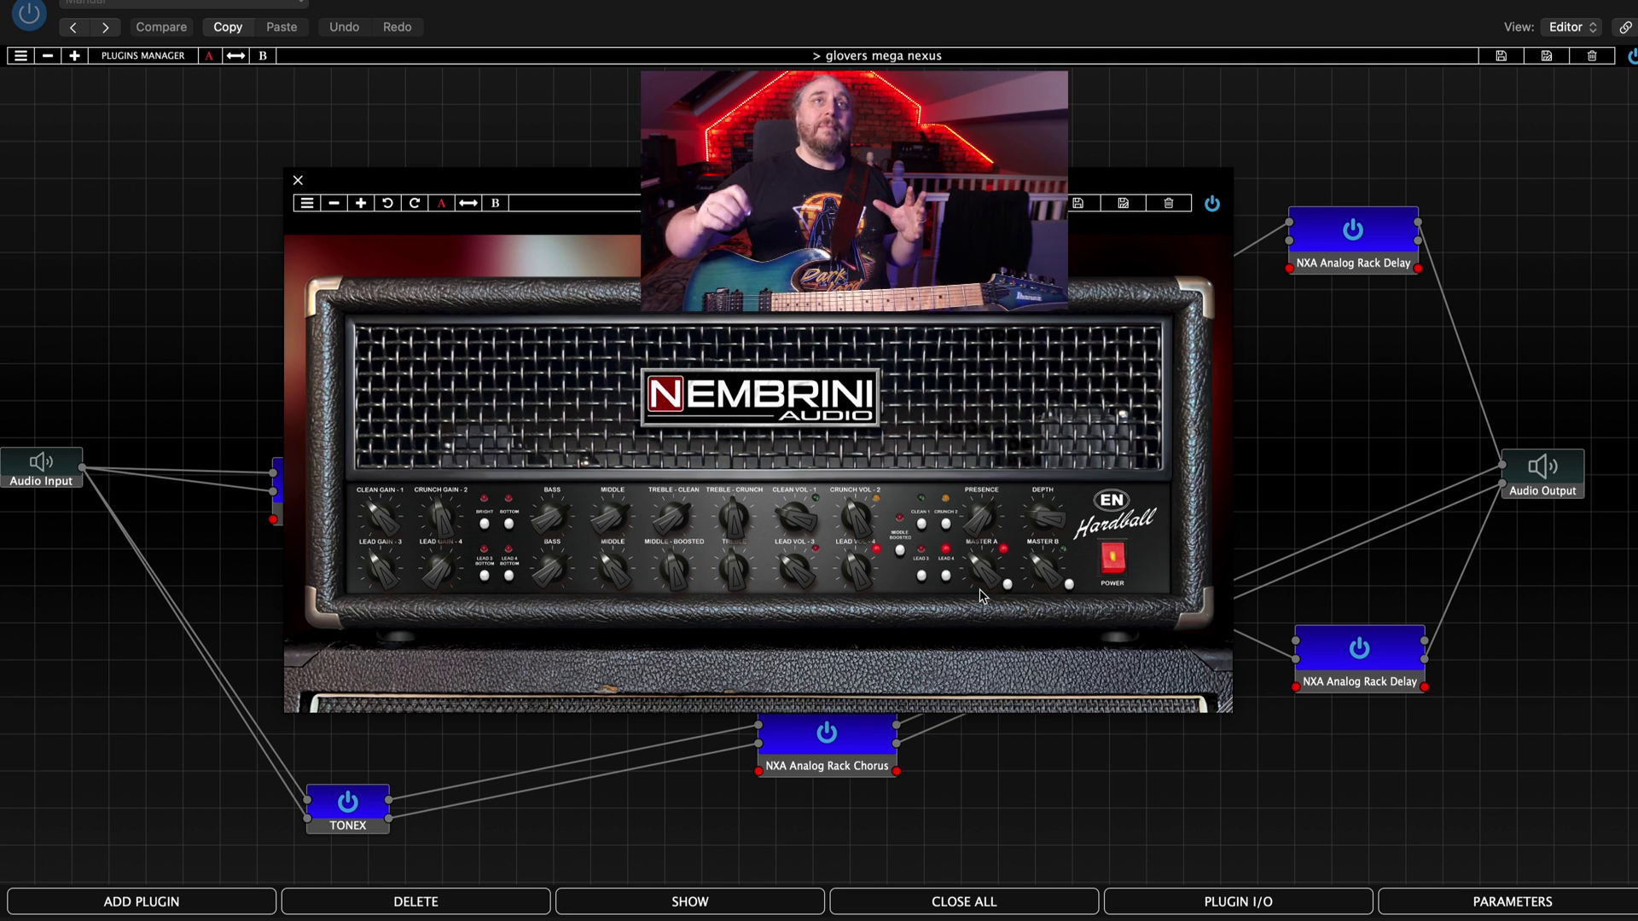
click(298, 180)
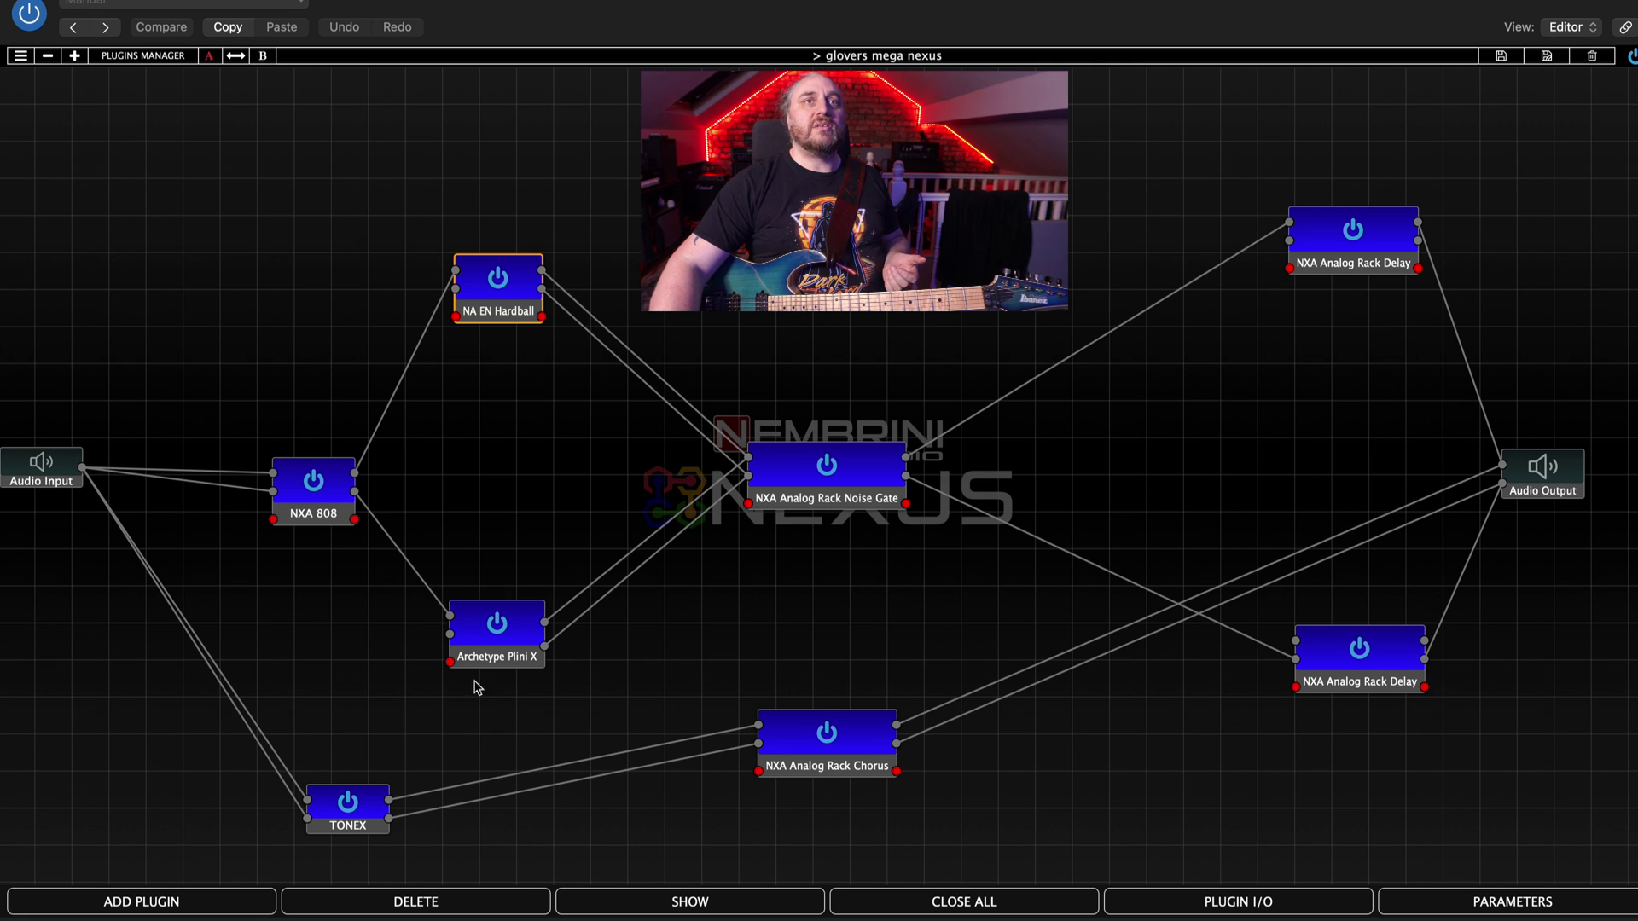
click(500, 668)
double_click(500, 668)
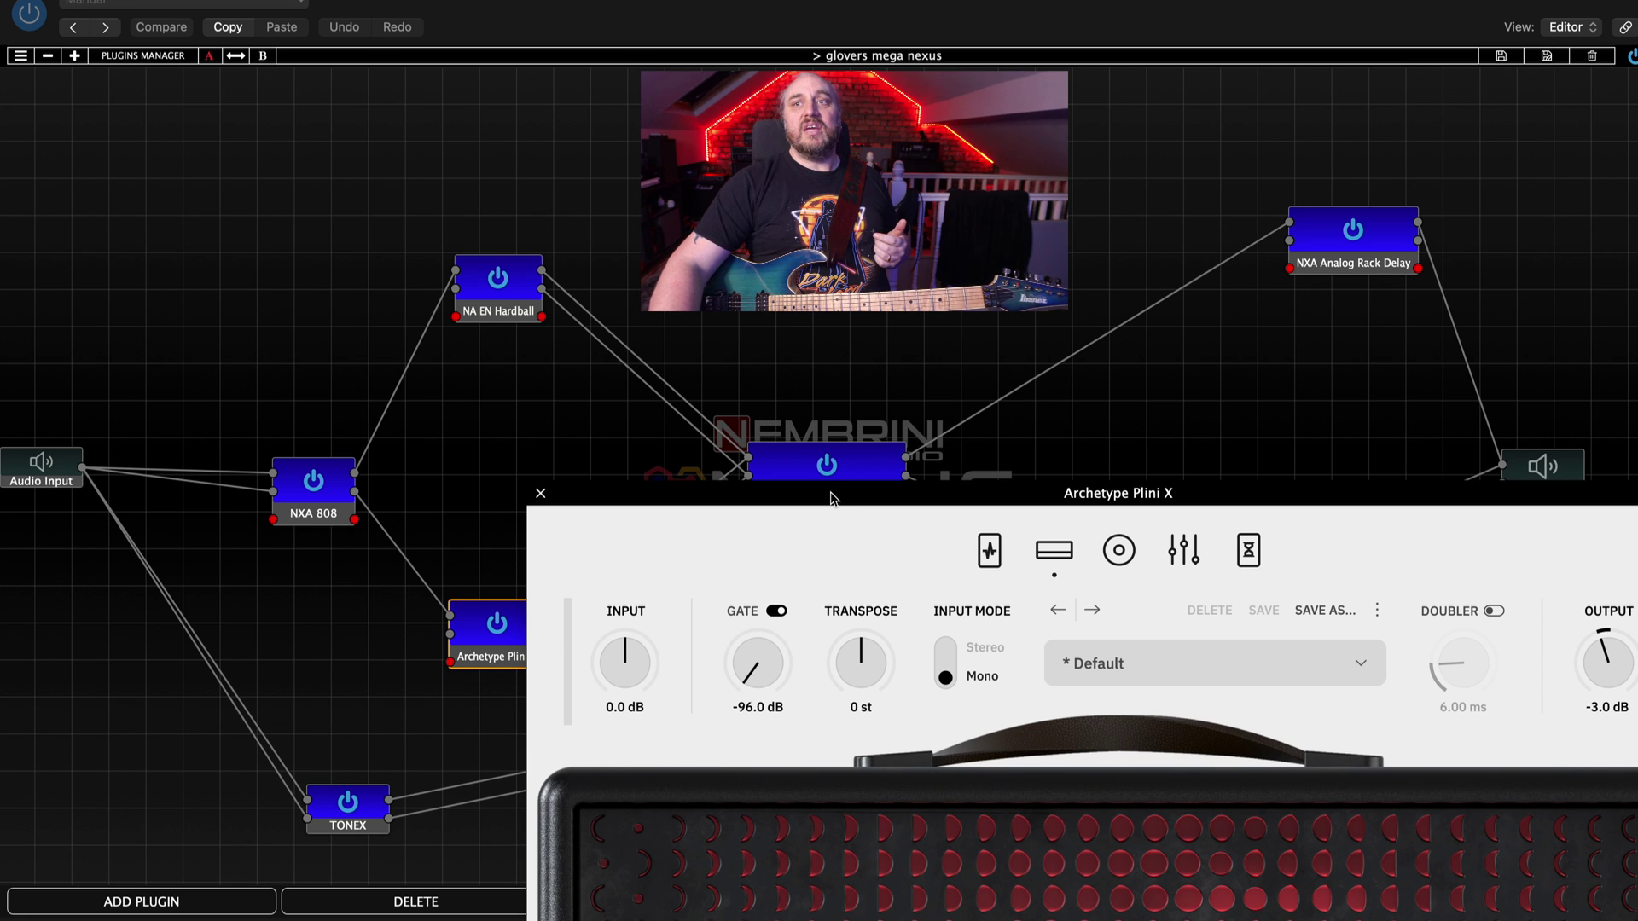
drag(833, 498, 741, 204)
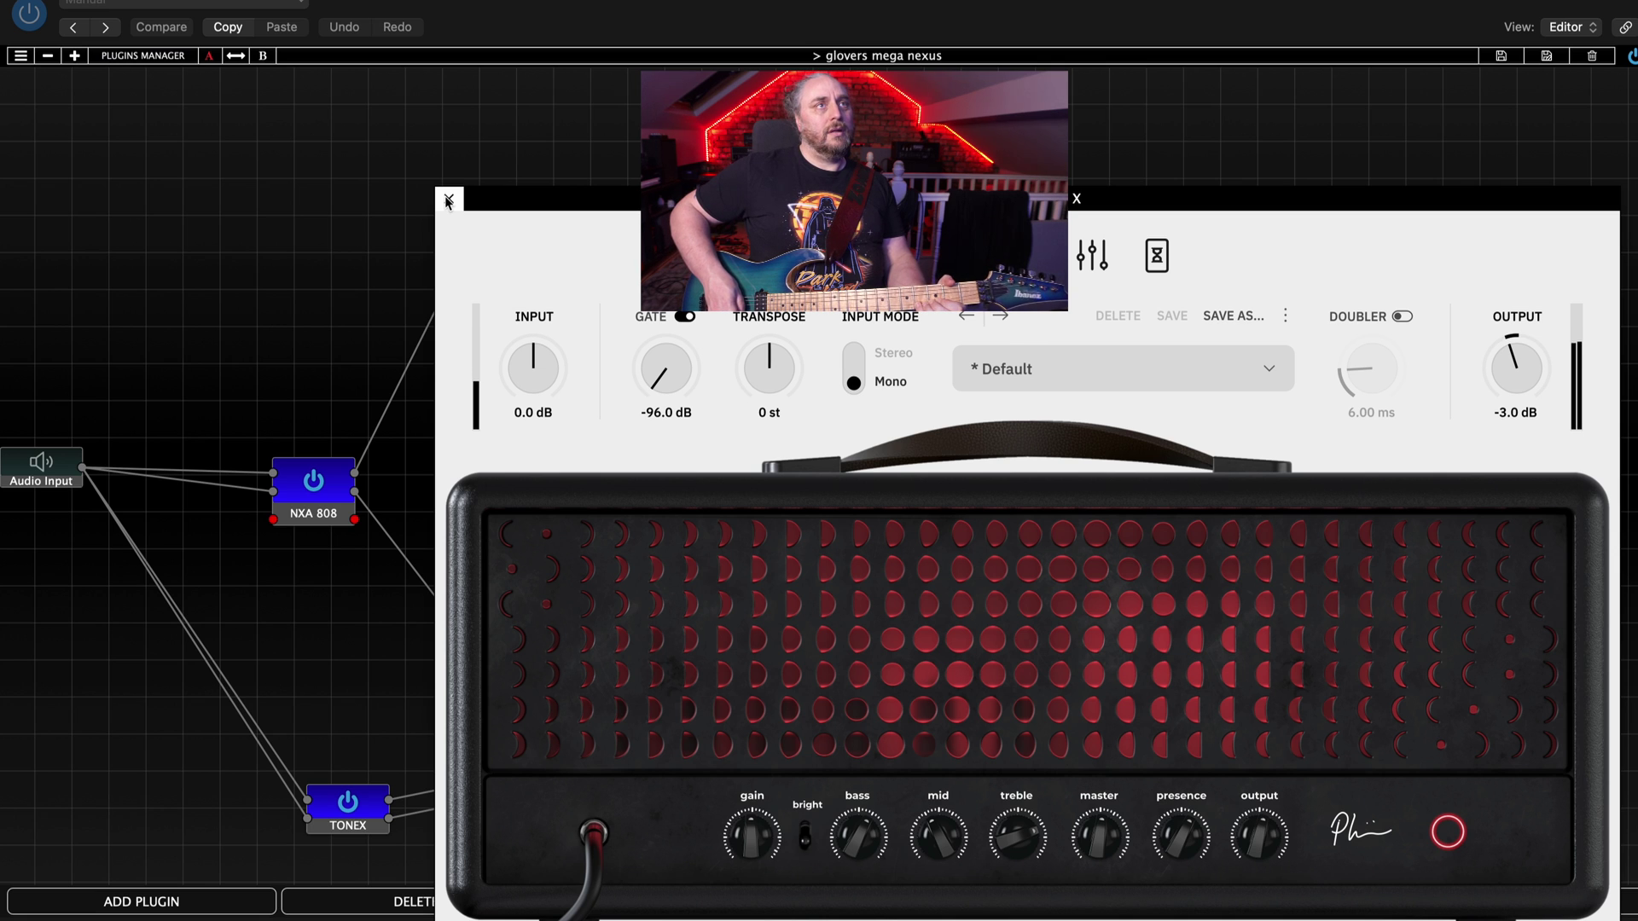
click(447, 200)
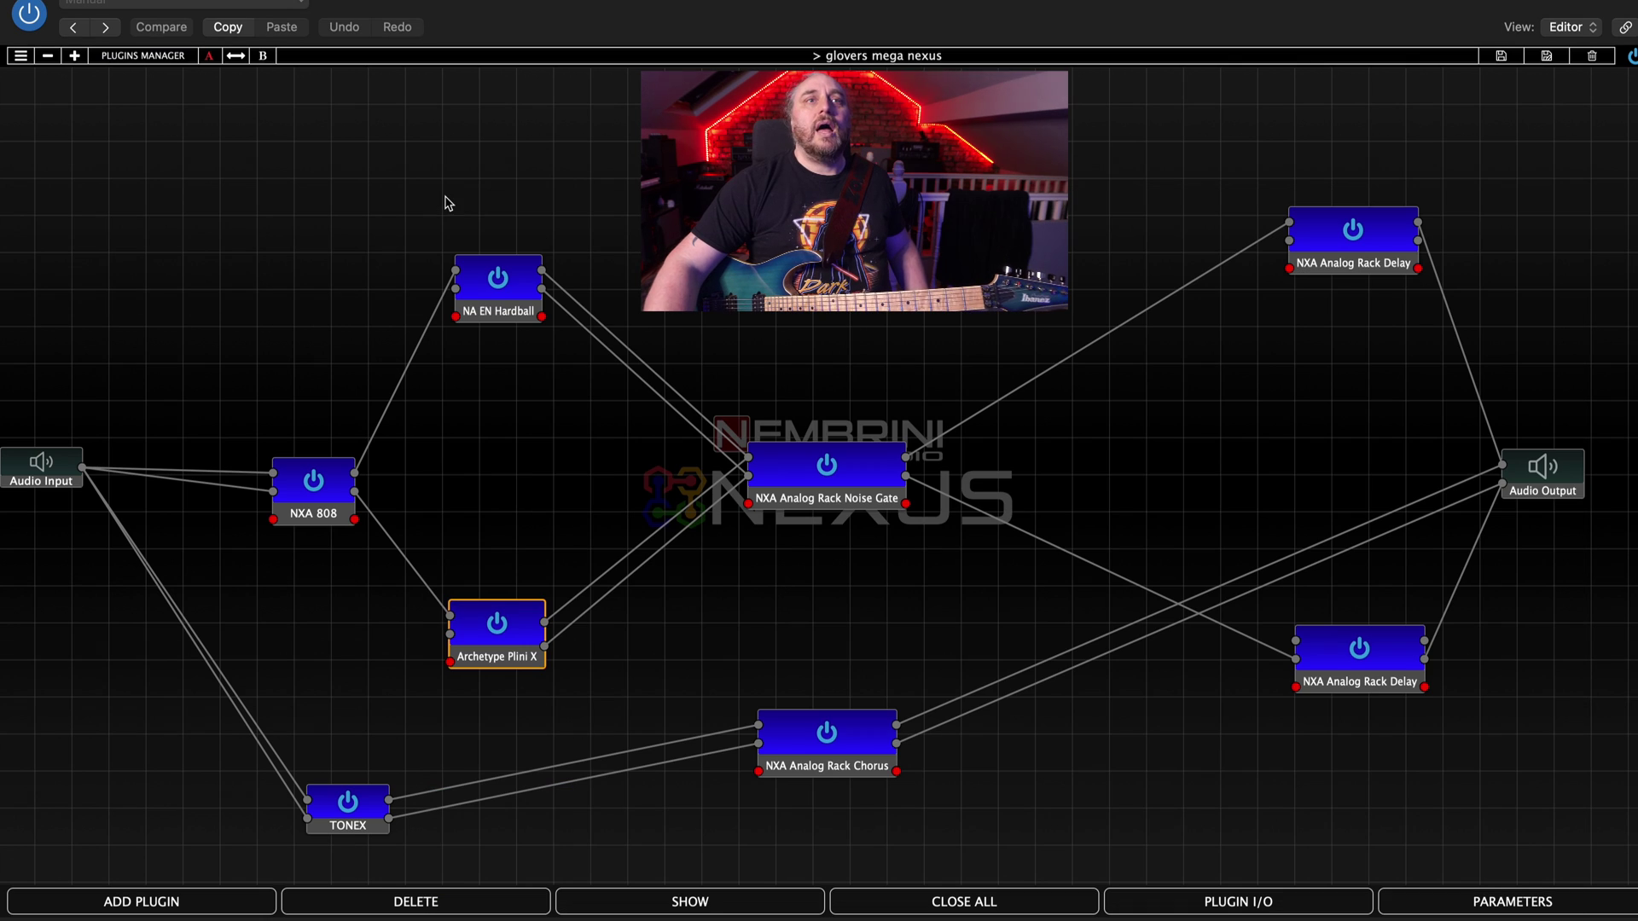
click(354, 825)
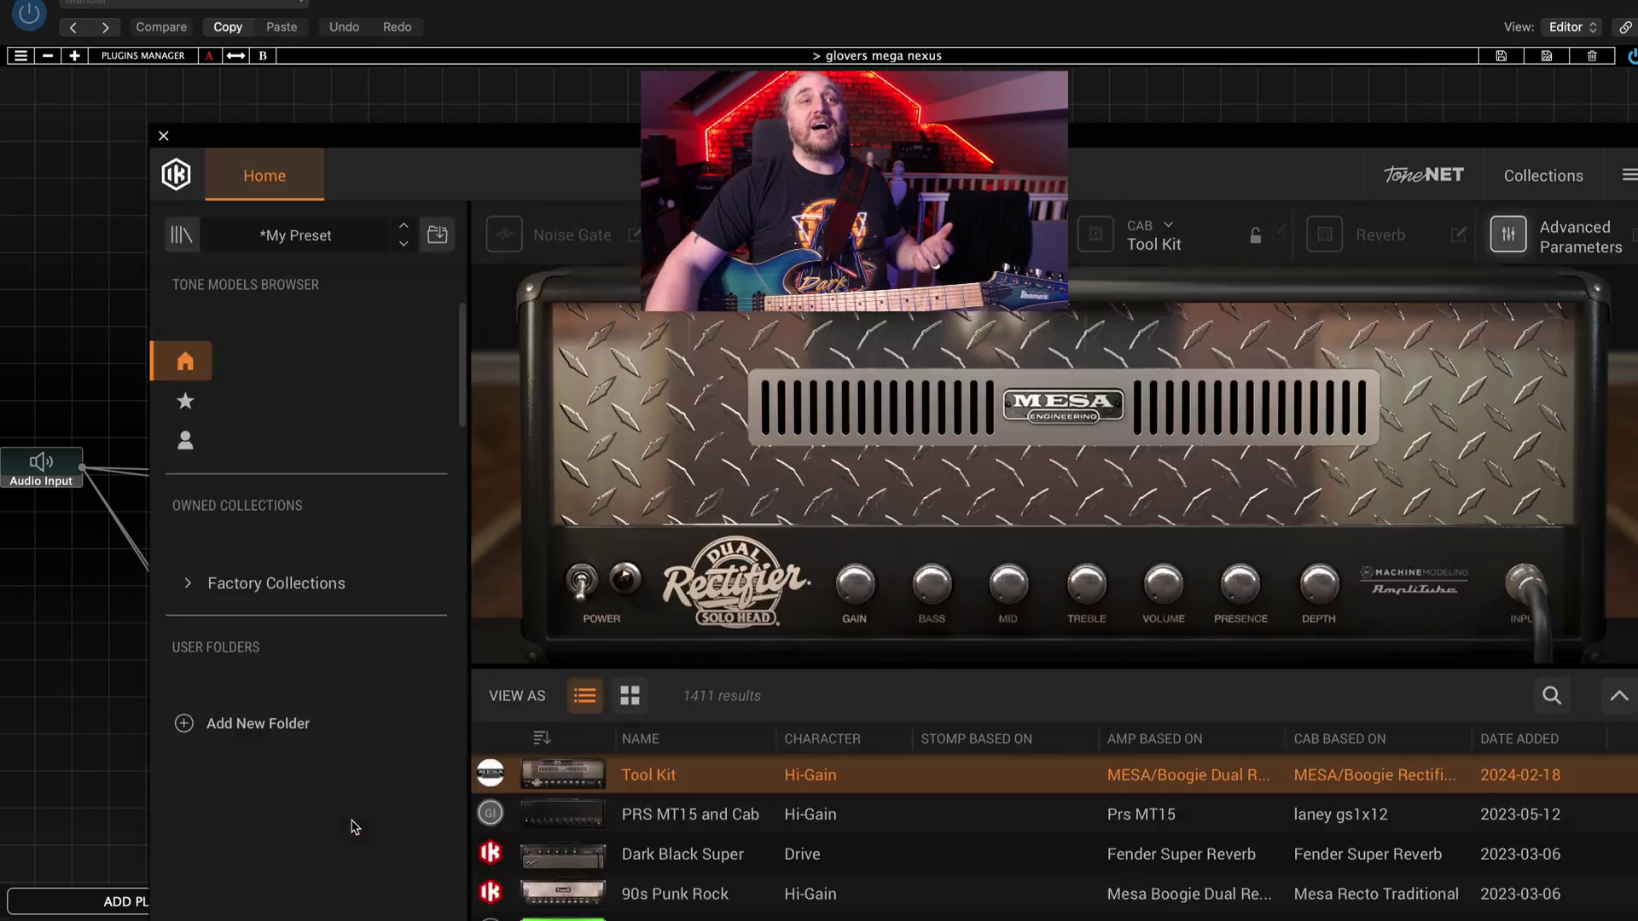
double_click(354, 825)
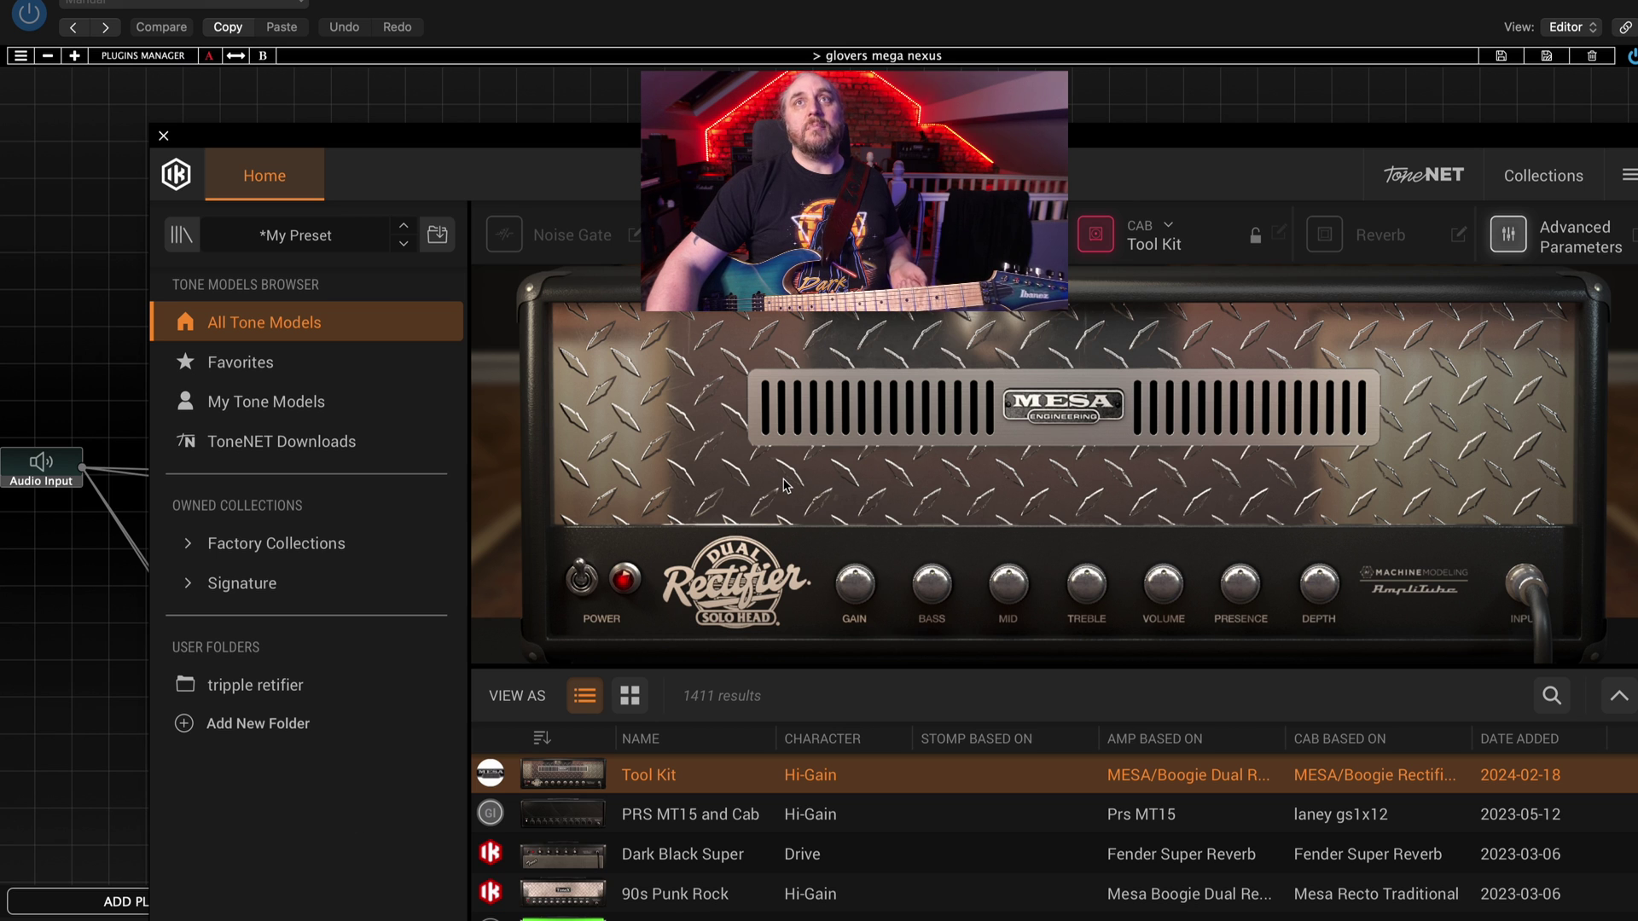
click(164, 137)
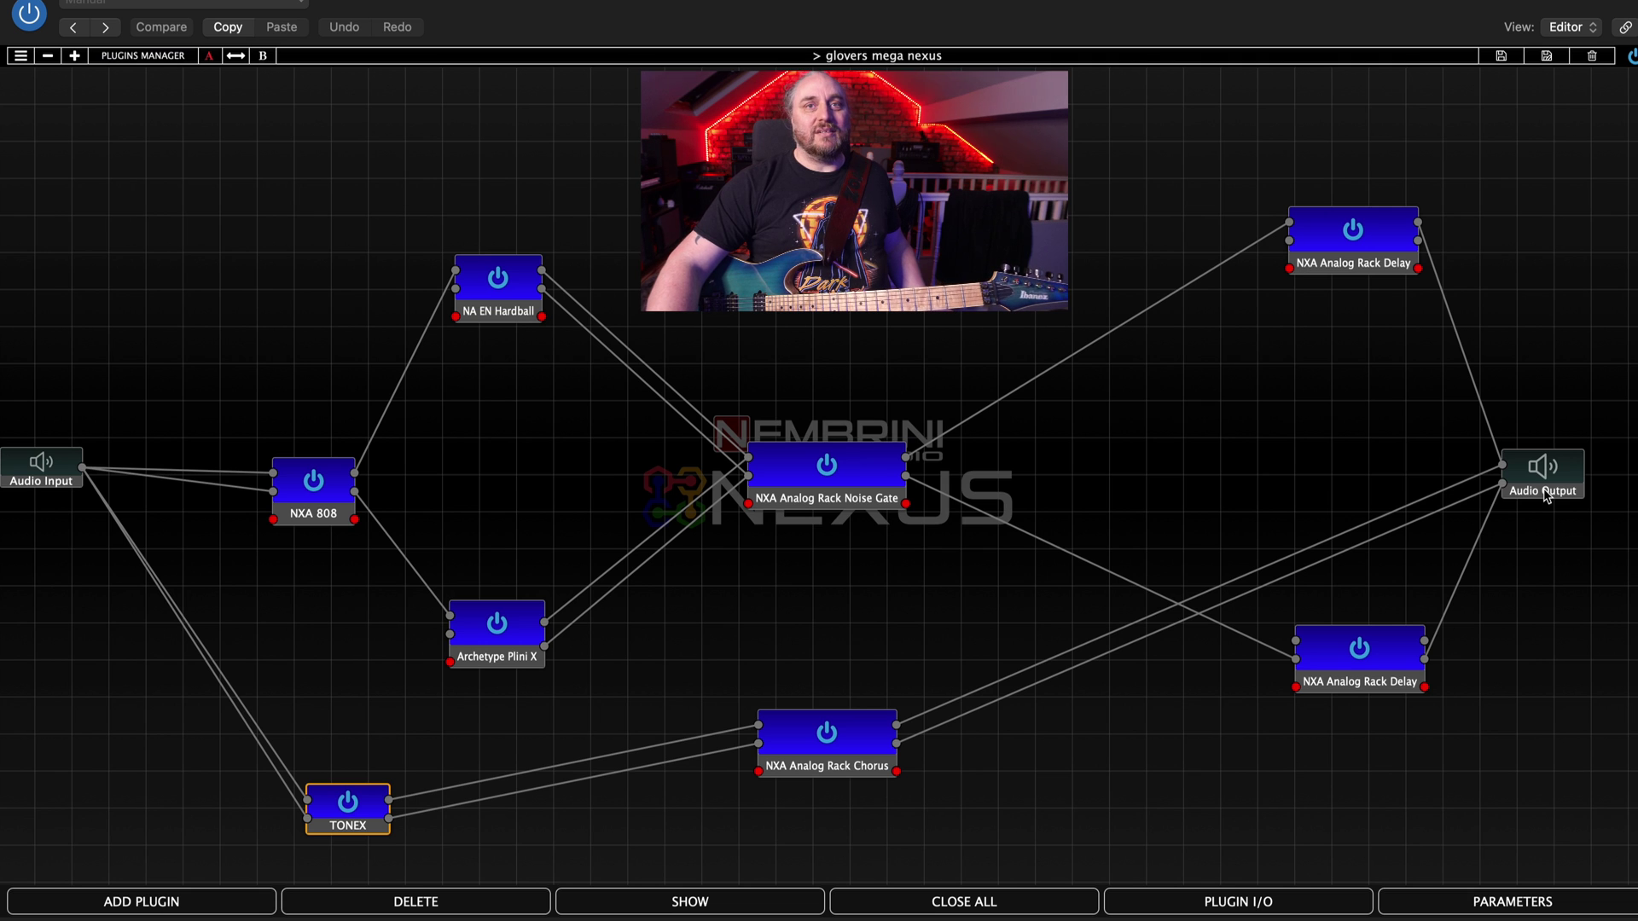
click(754, 902)
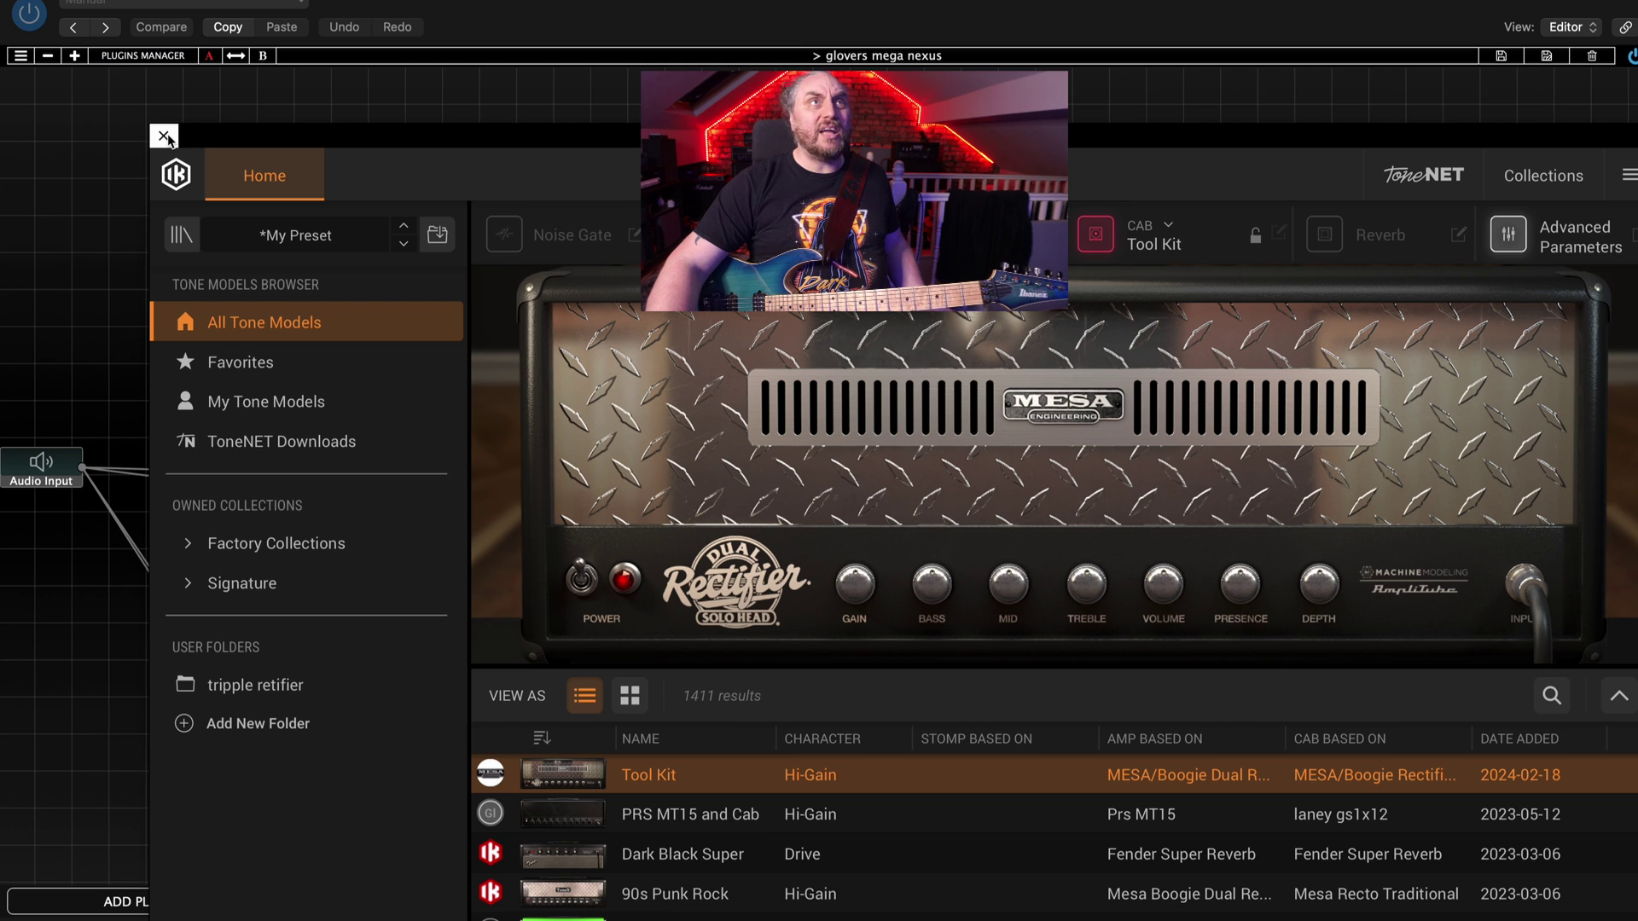
click(164, 136)
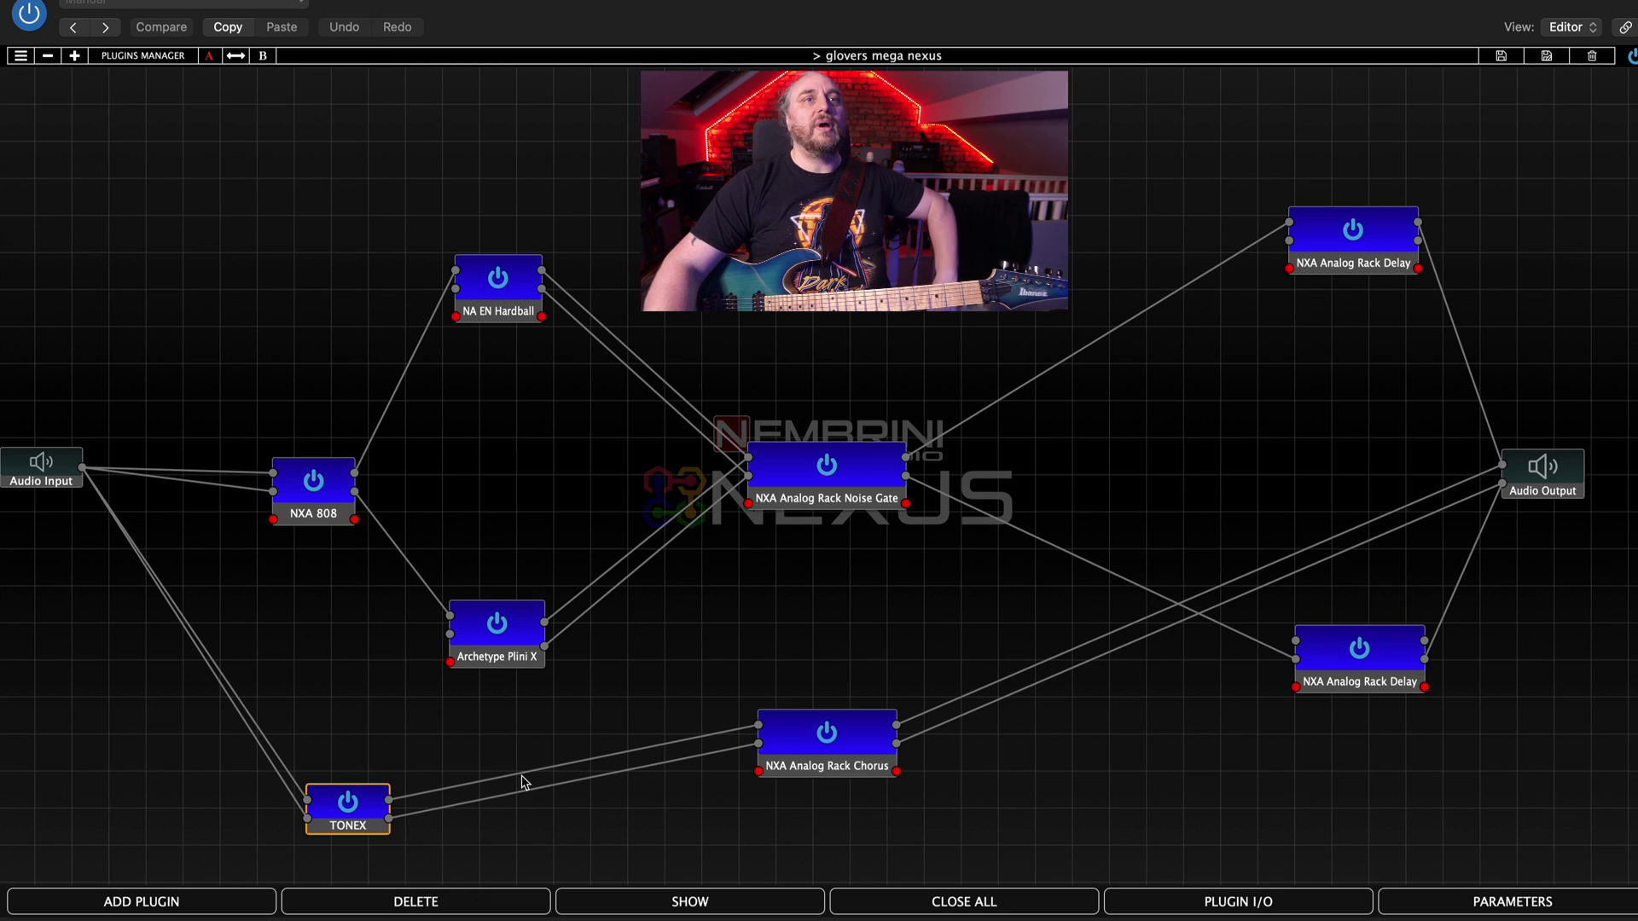
Bypass TONEX, Archetype Plini X, NXA 808 and NA EN Hardball with their power buttons.
click(347, 802)
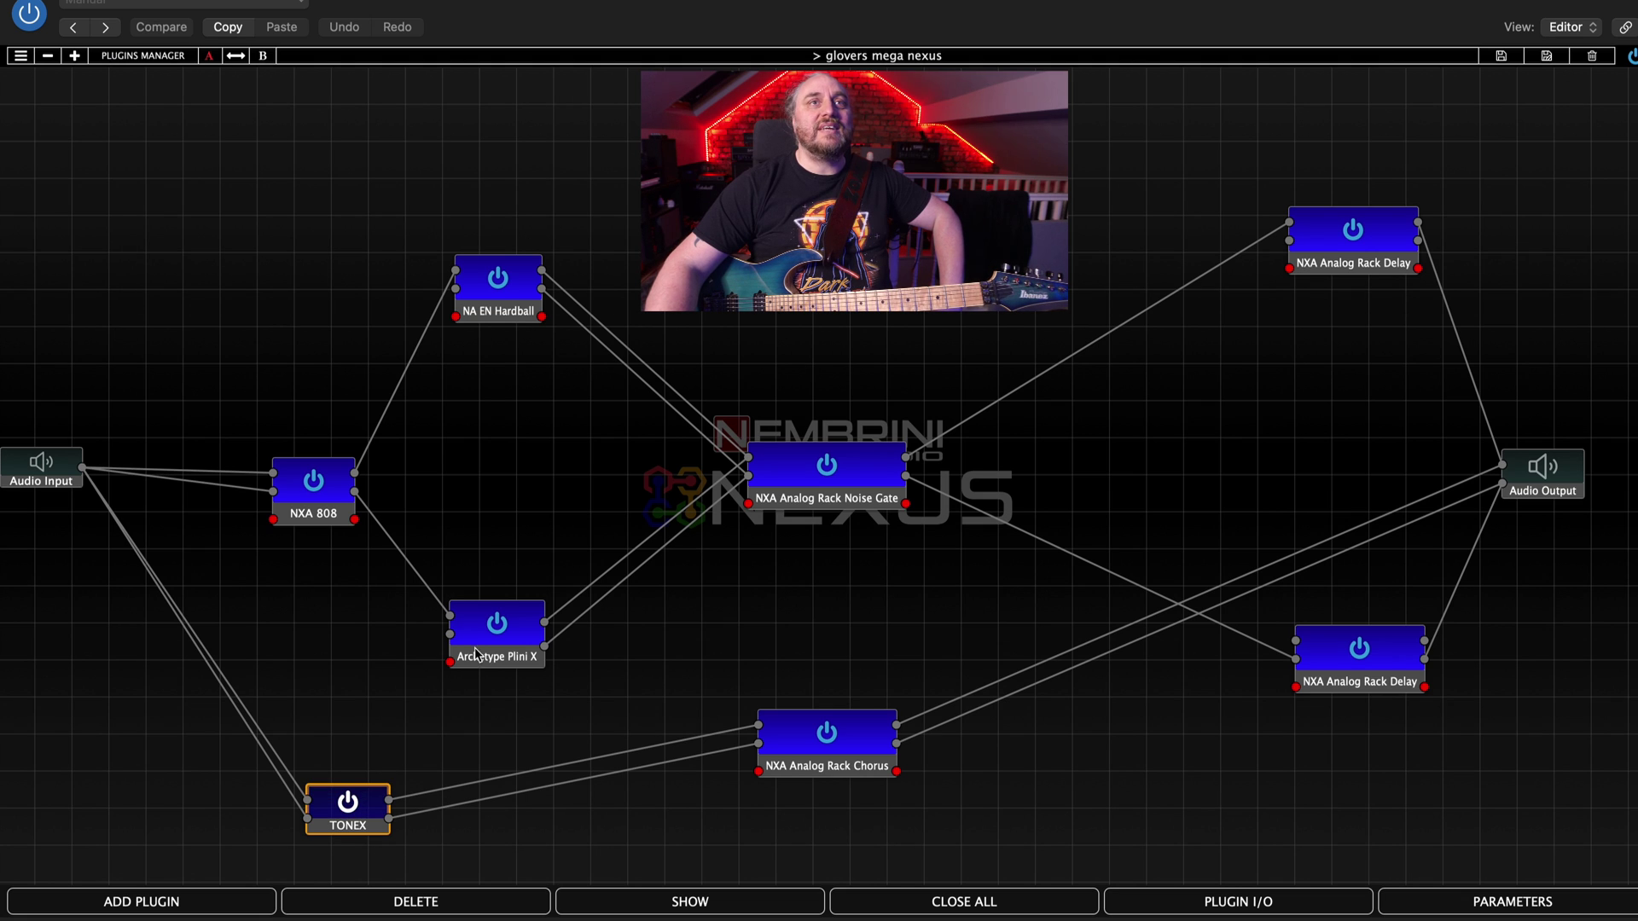
click(495, 626)
click(314, 482)
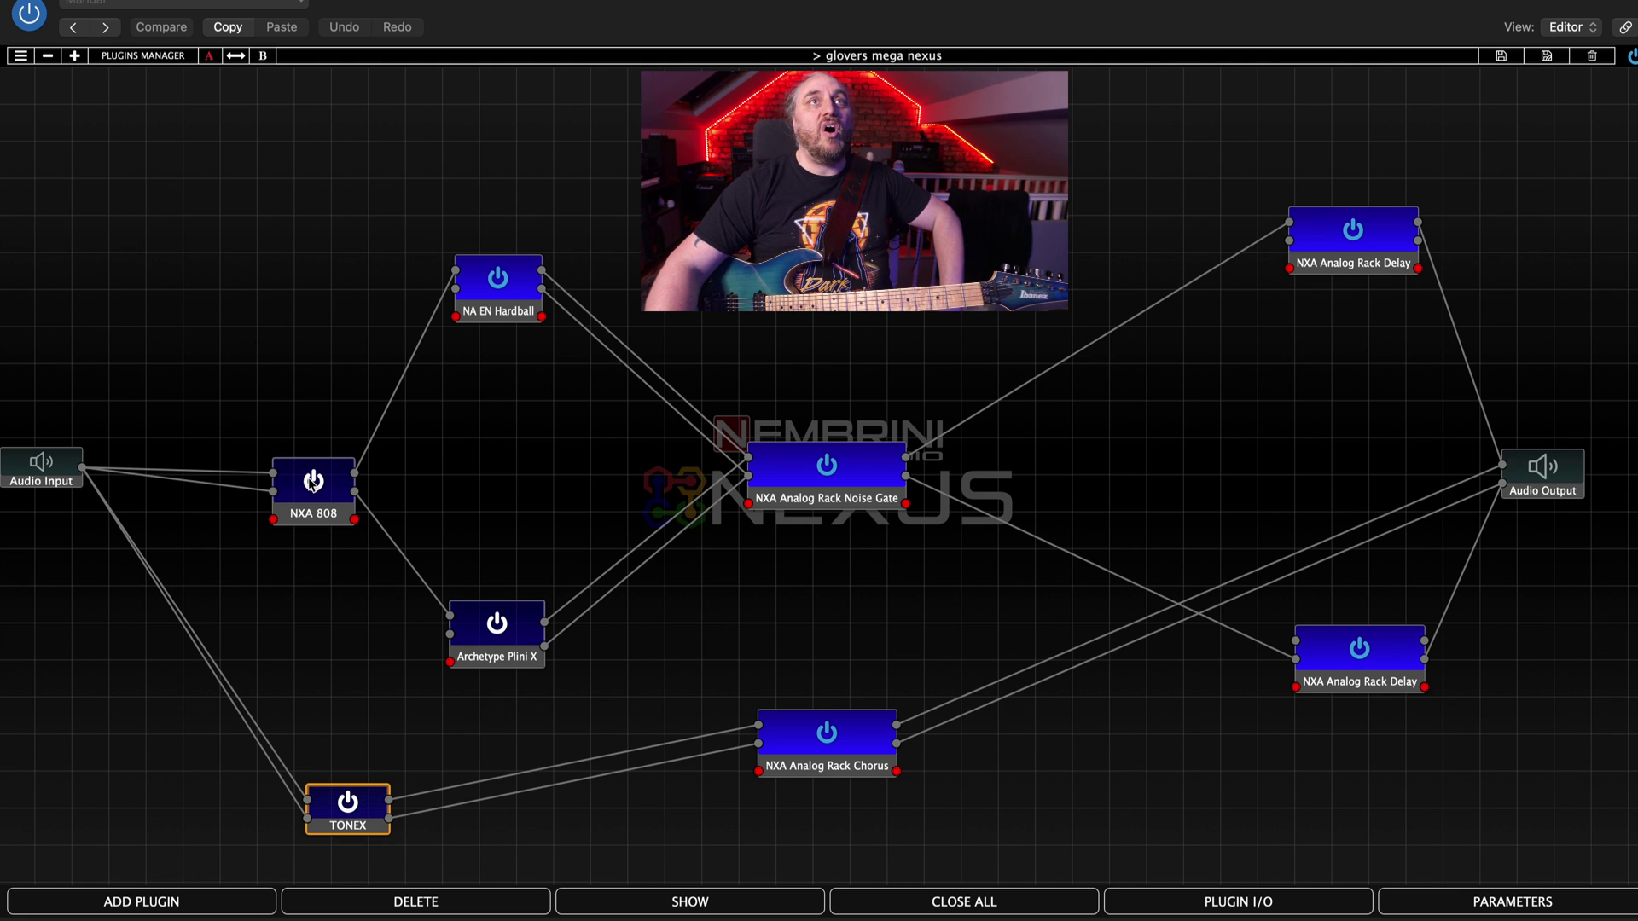
click(501, 297)
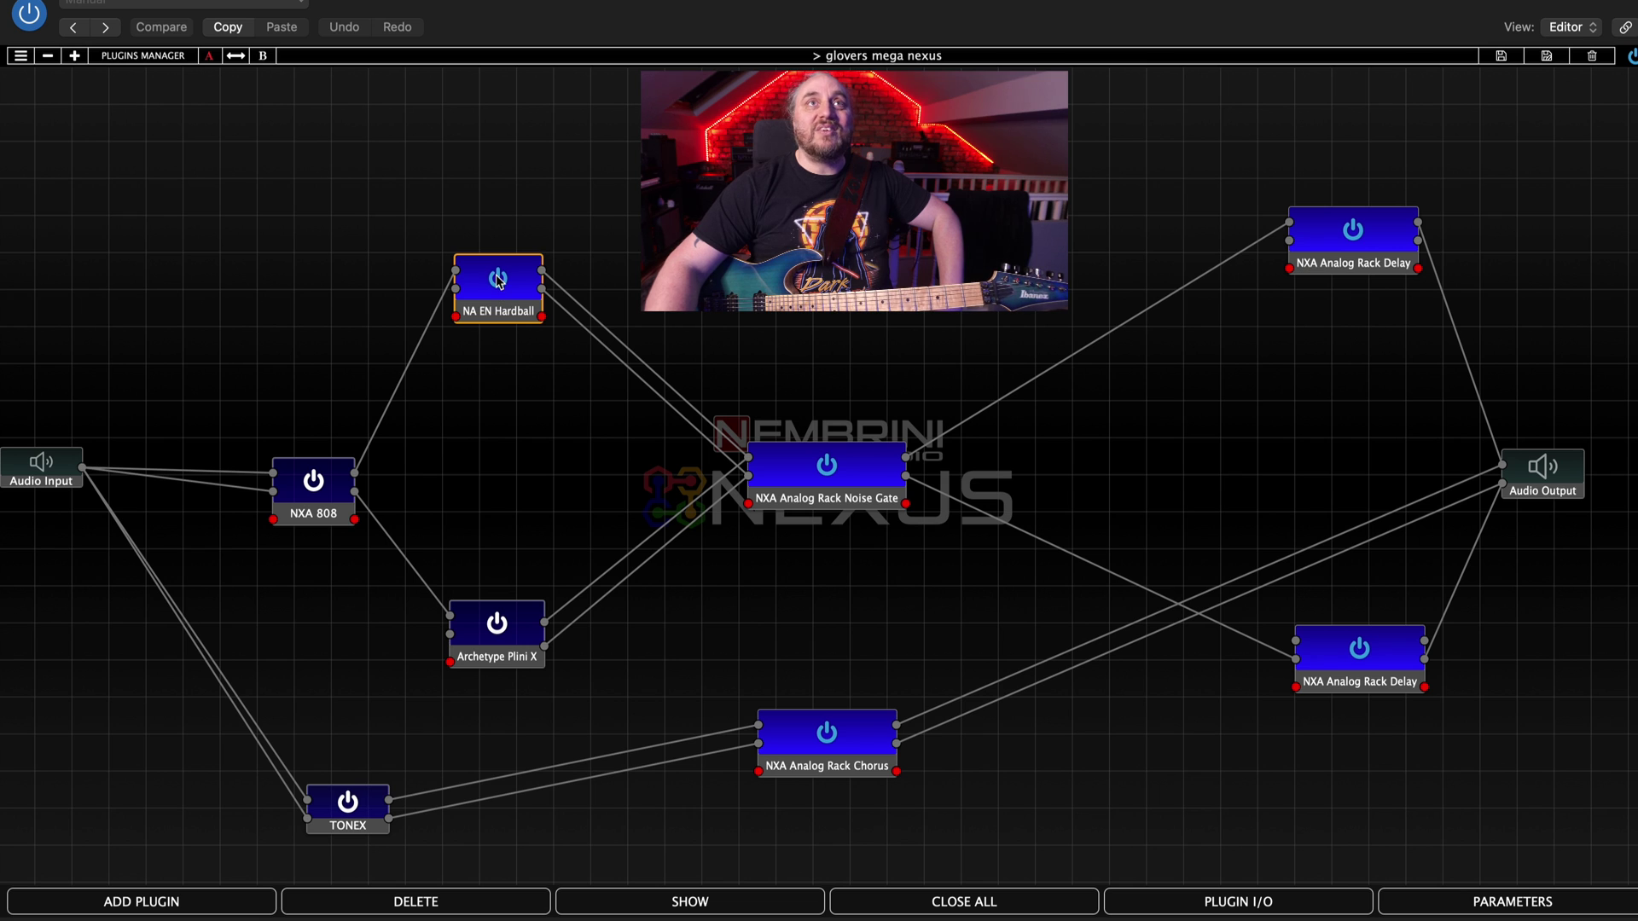
click(498, 280)
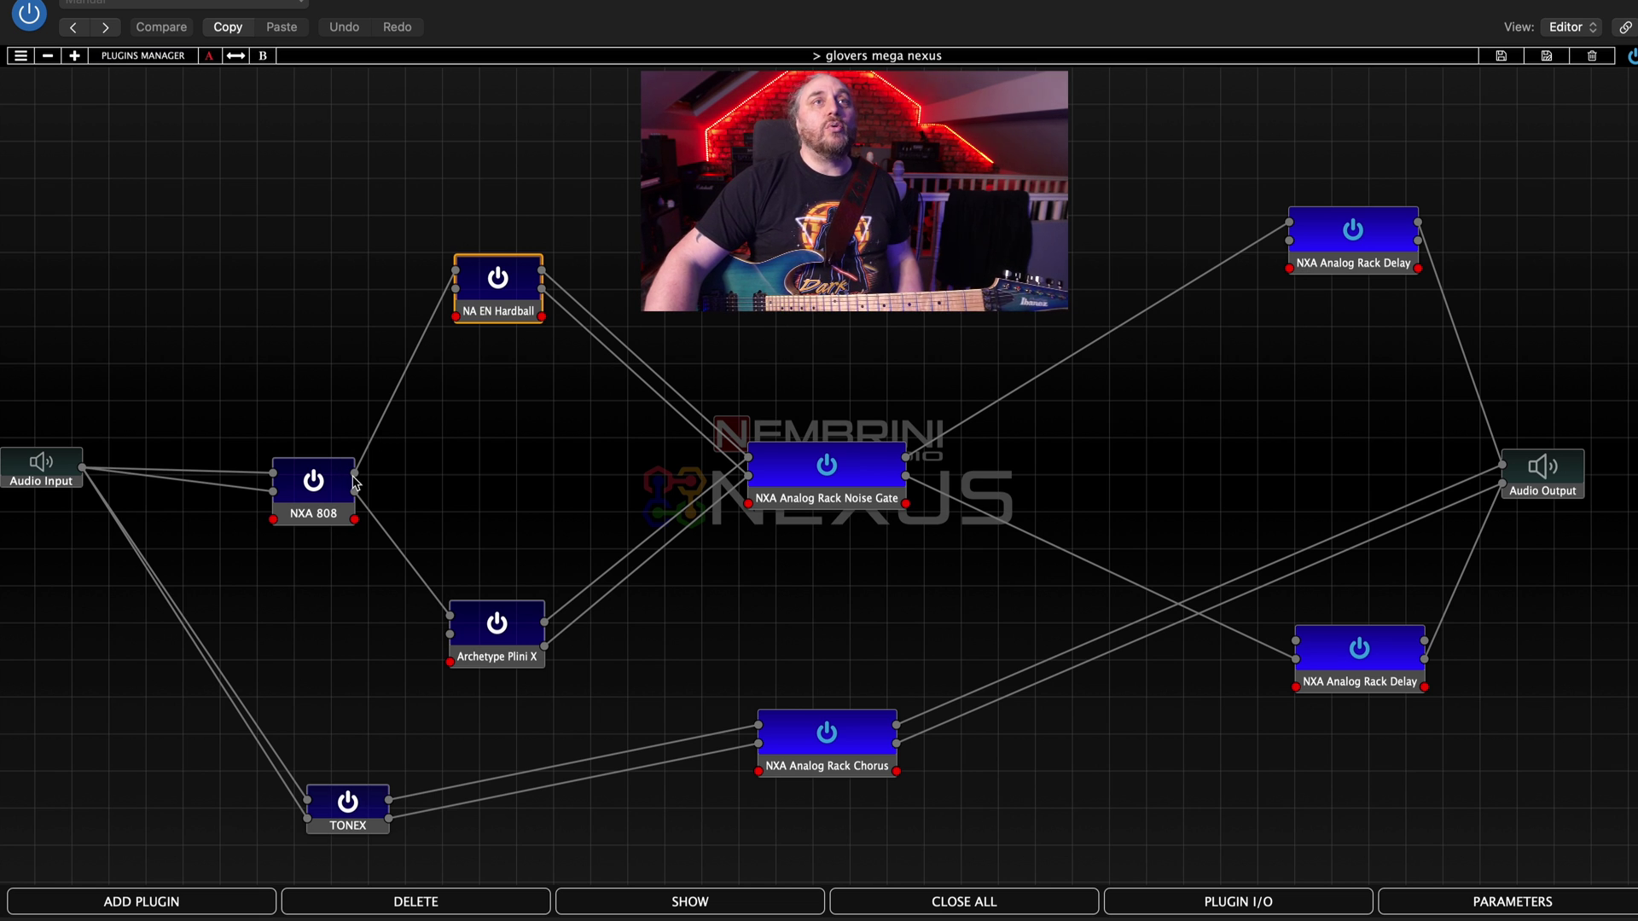
Remove NXA 808's cables to Hardball and Plini X, and re-enable TONEX.
drag(357, 480, 435, 427)
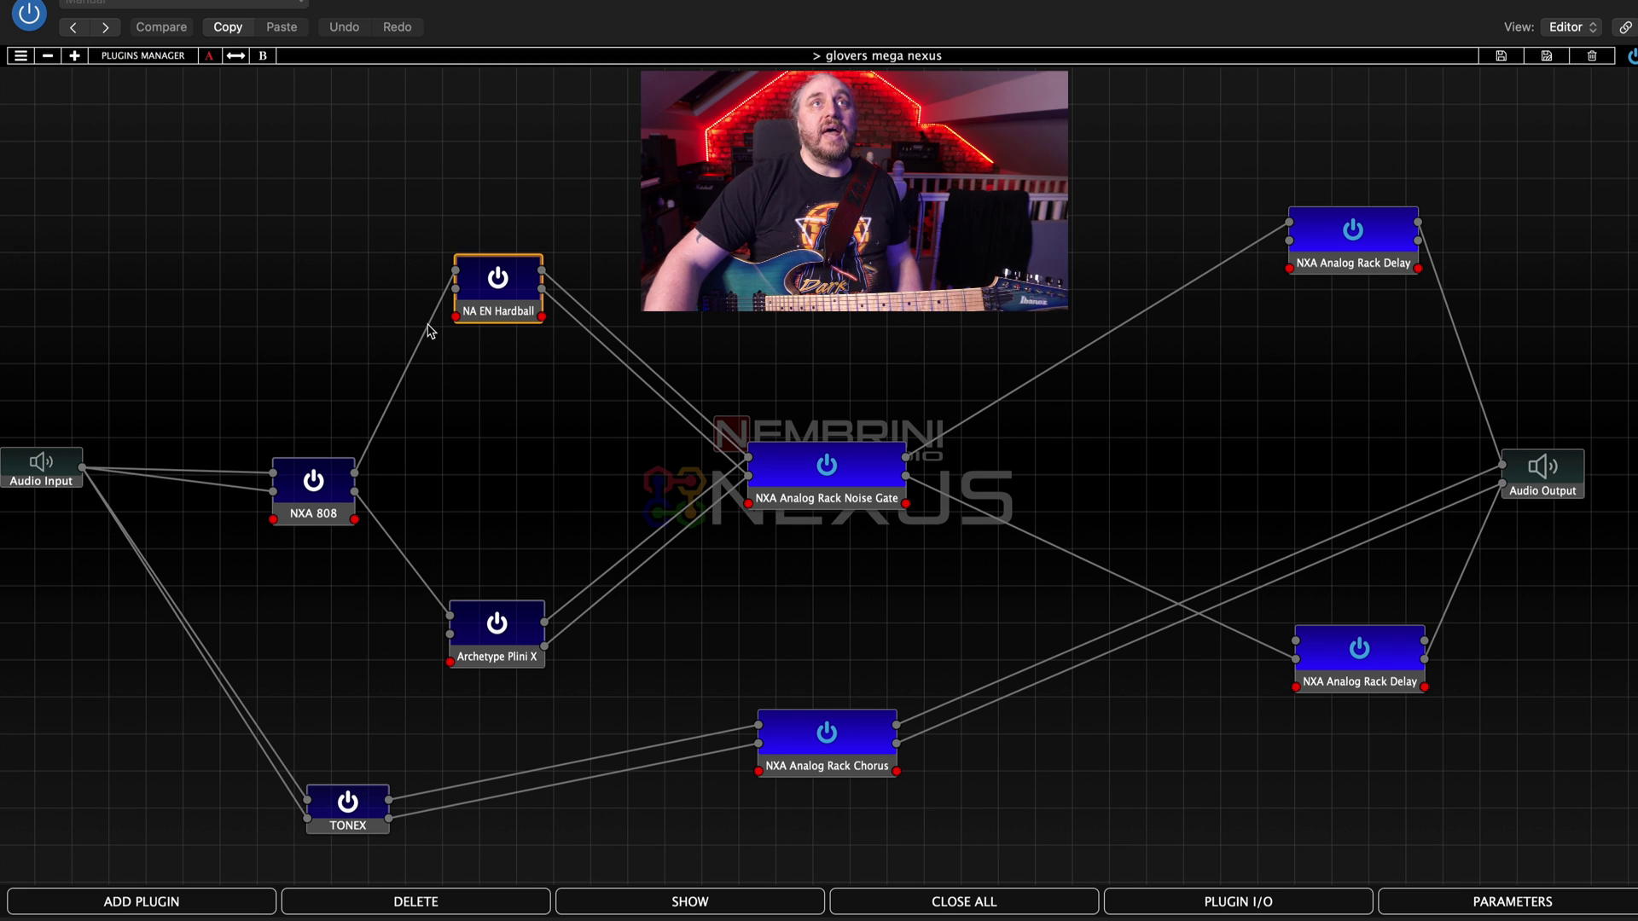
drag(431, 338, 432, 392)
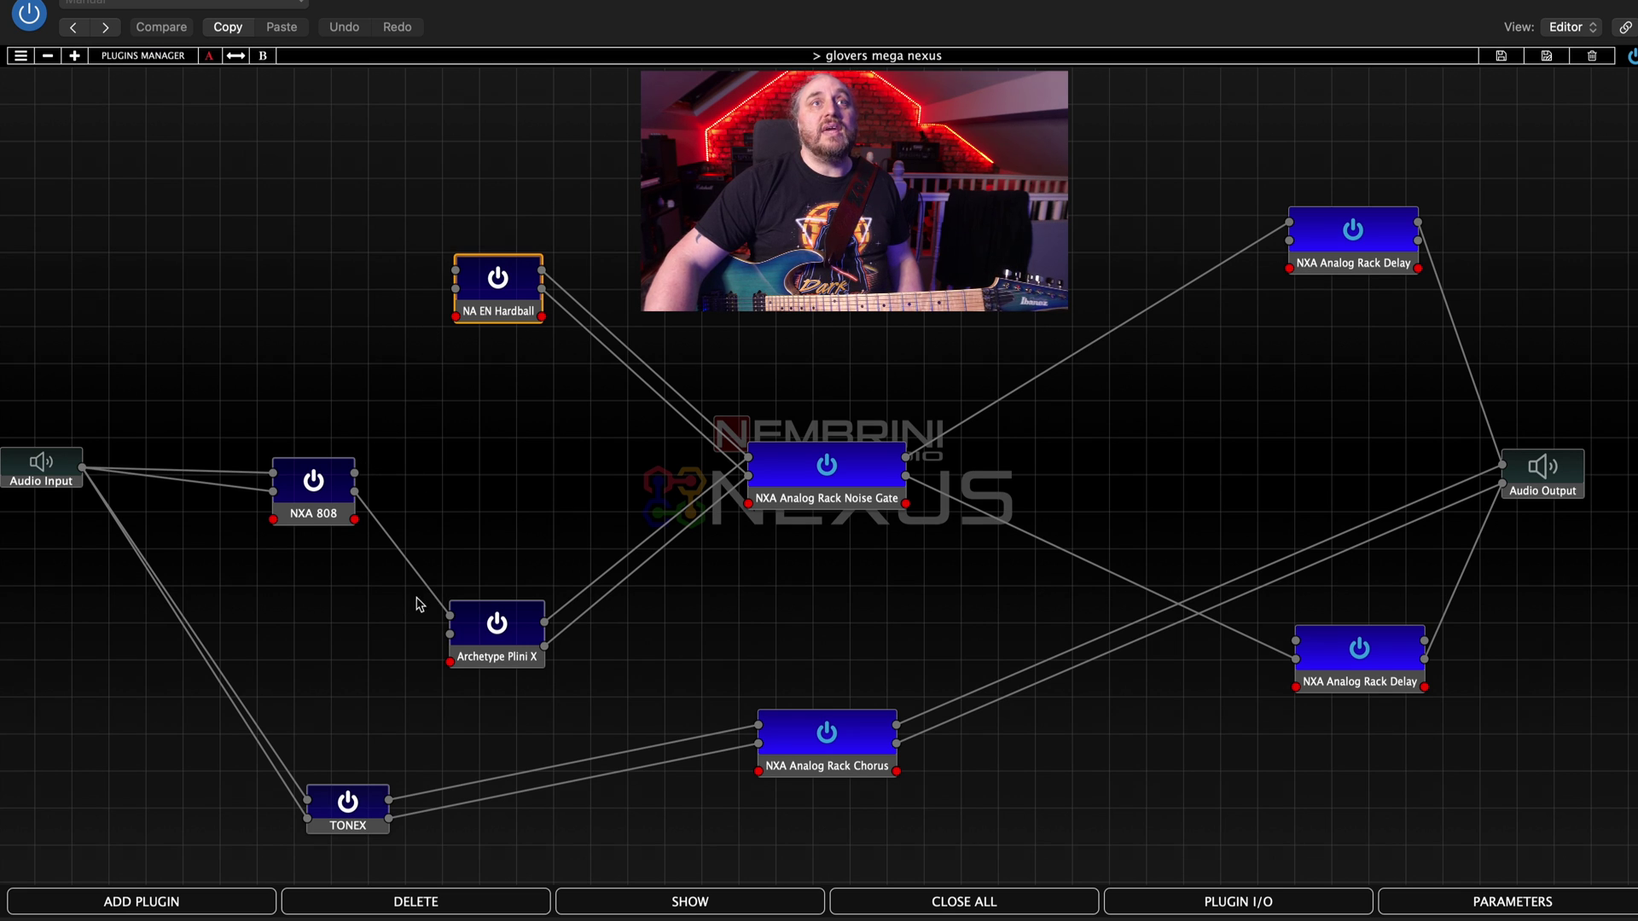
drag(449, 614, 450, 539)
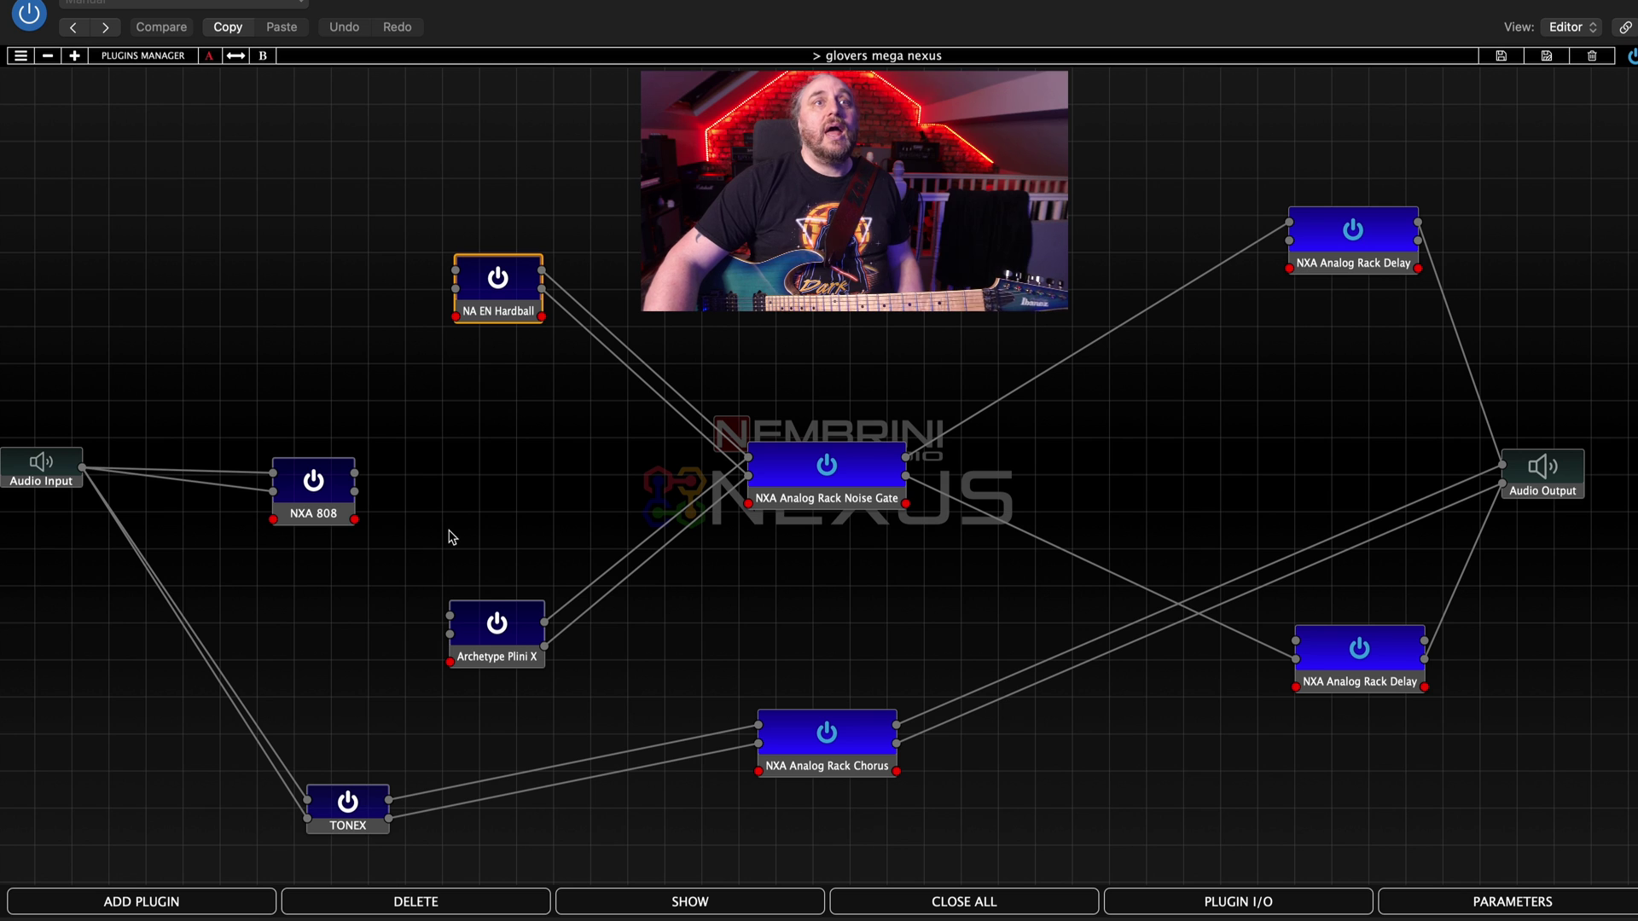
click(346, 801)
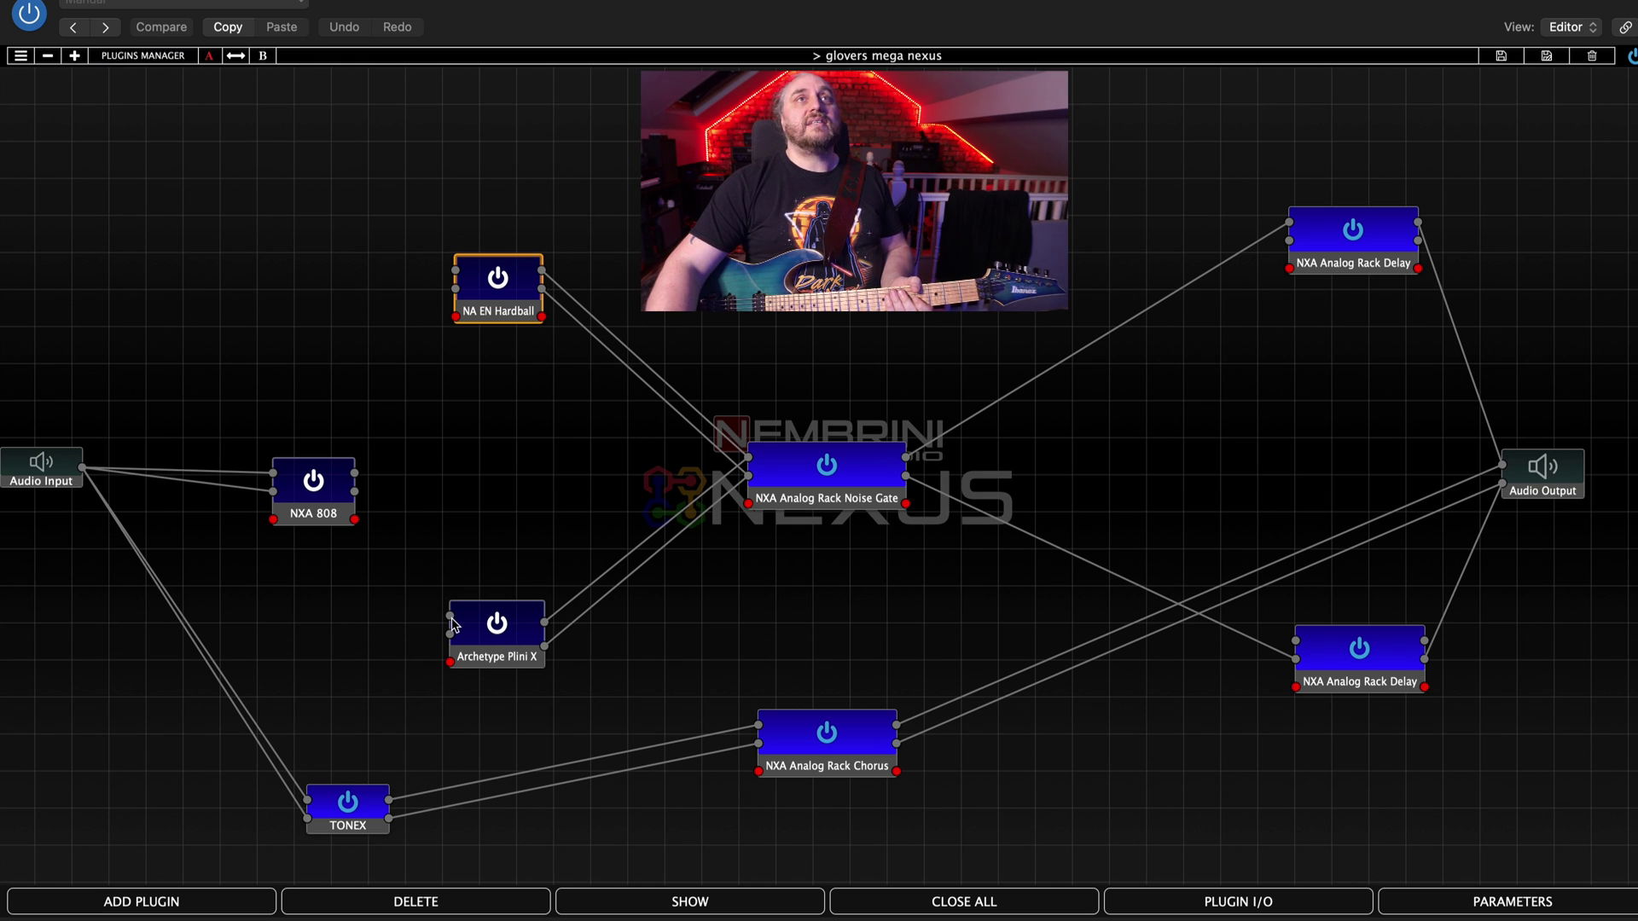
Cable NXA 808's output to the Archetype Plini X input.
drag(451, 629, 354, 500)
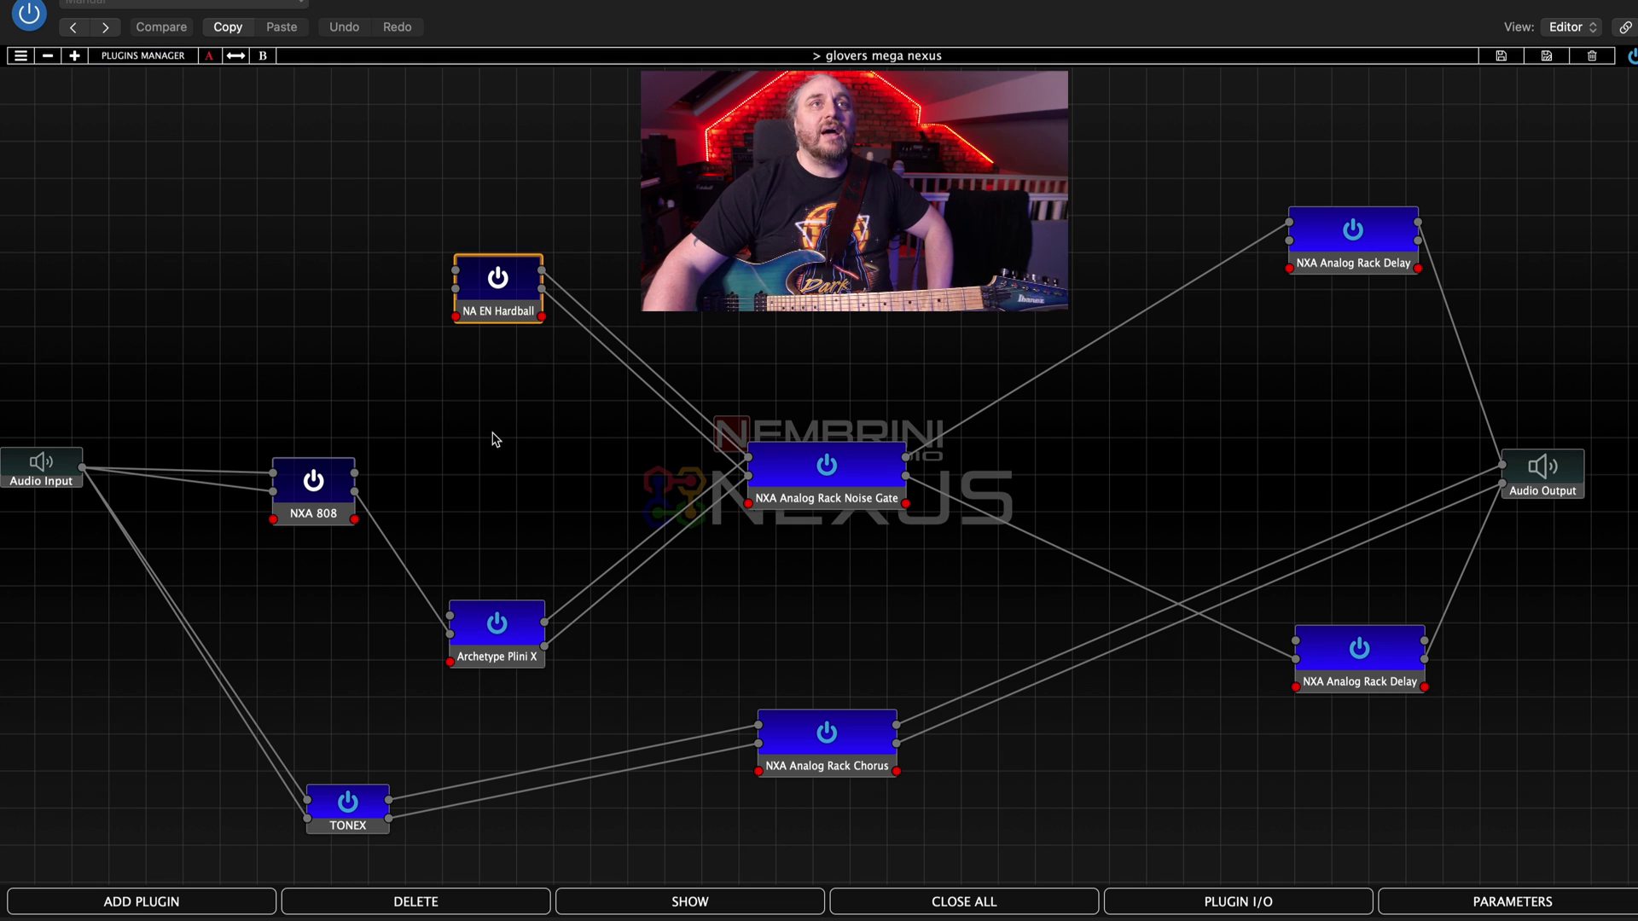
Connect NXA 808 to NA EN Hardball, switch Hardball on, and remove the Plini X cable.
drag(357, 478, 456, 273)
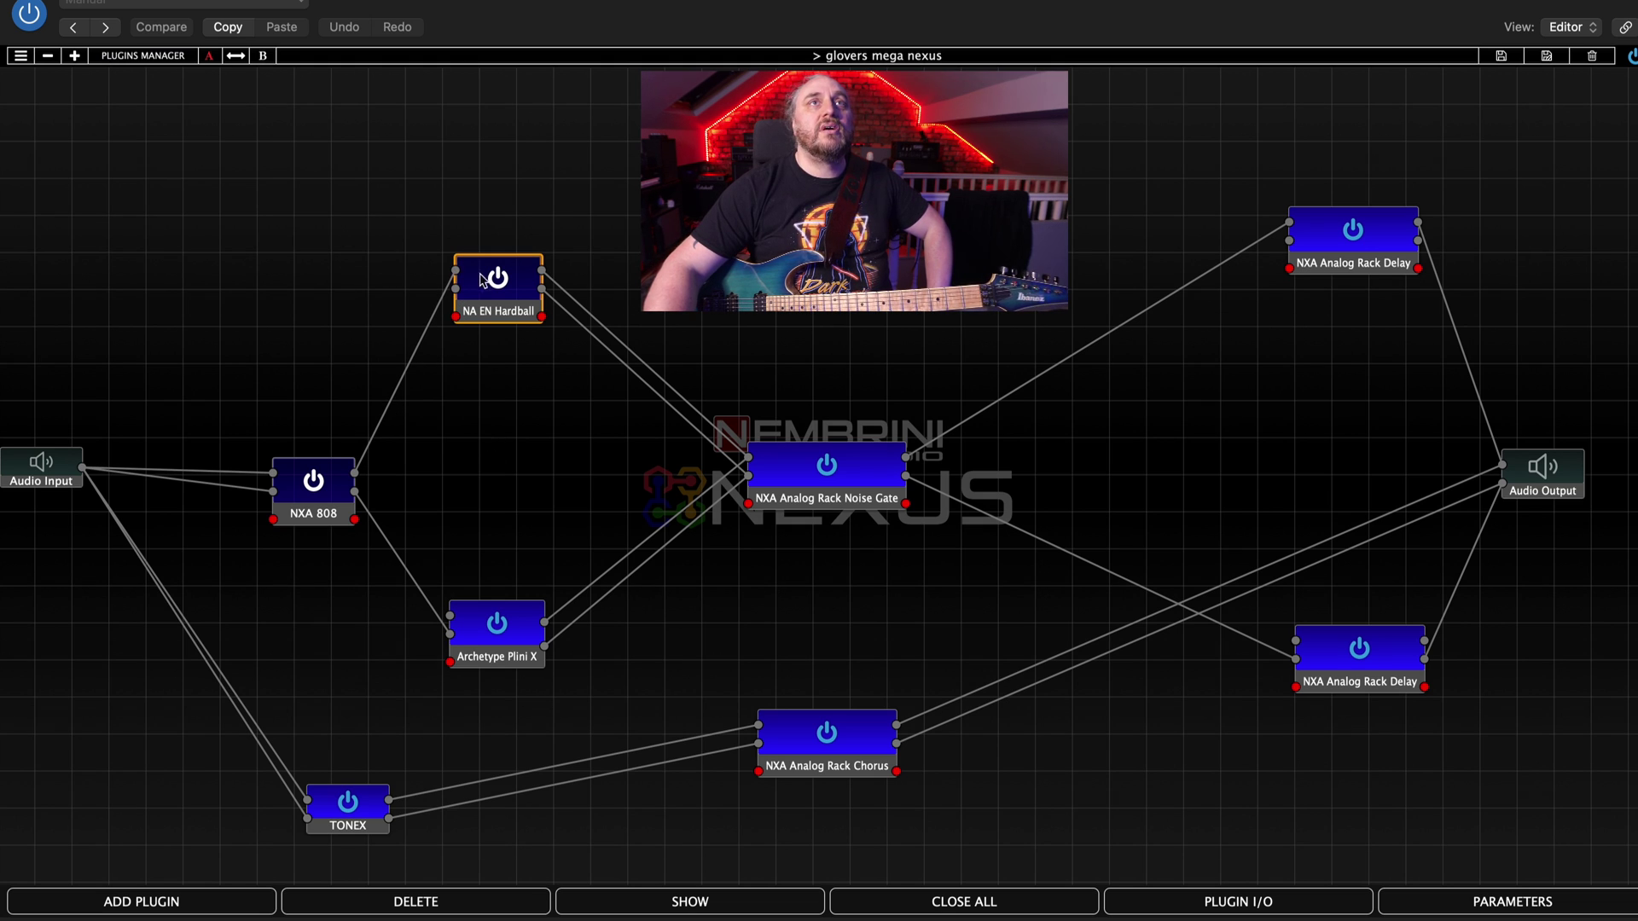
click(491, 282)
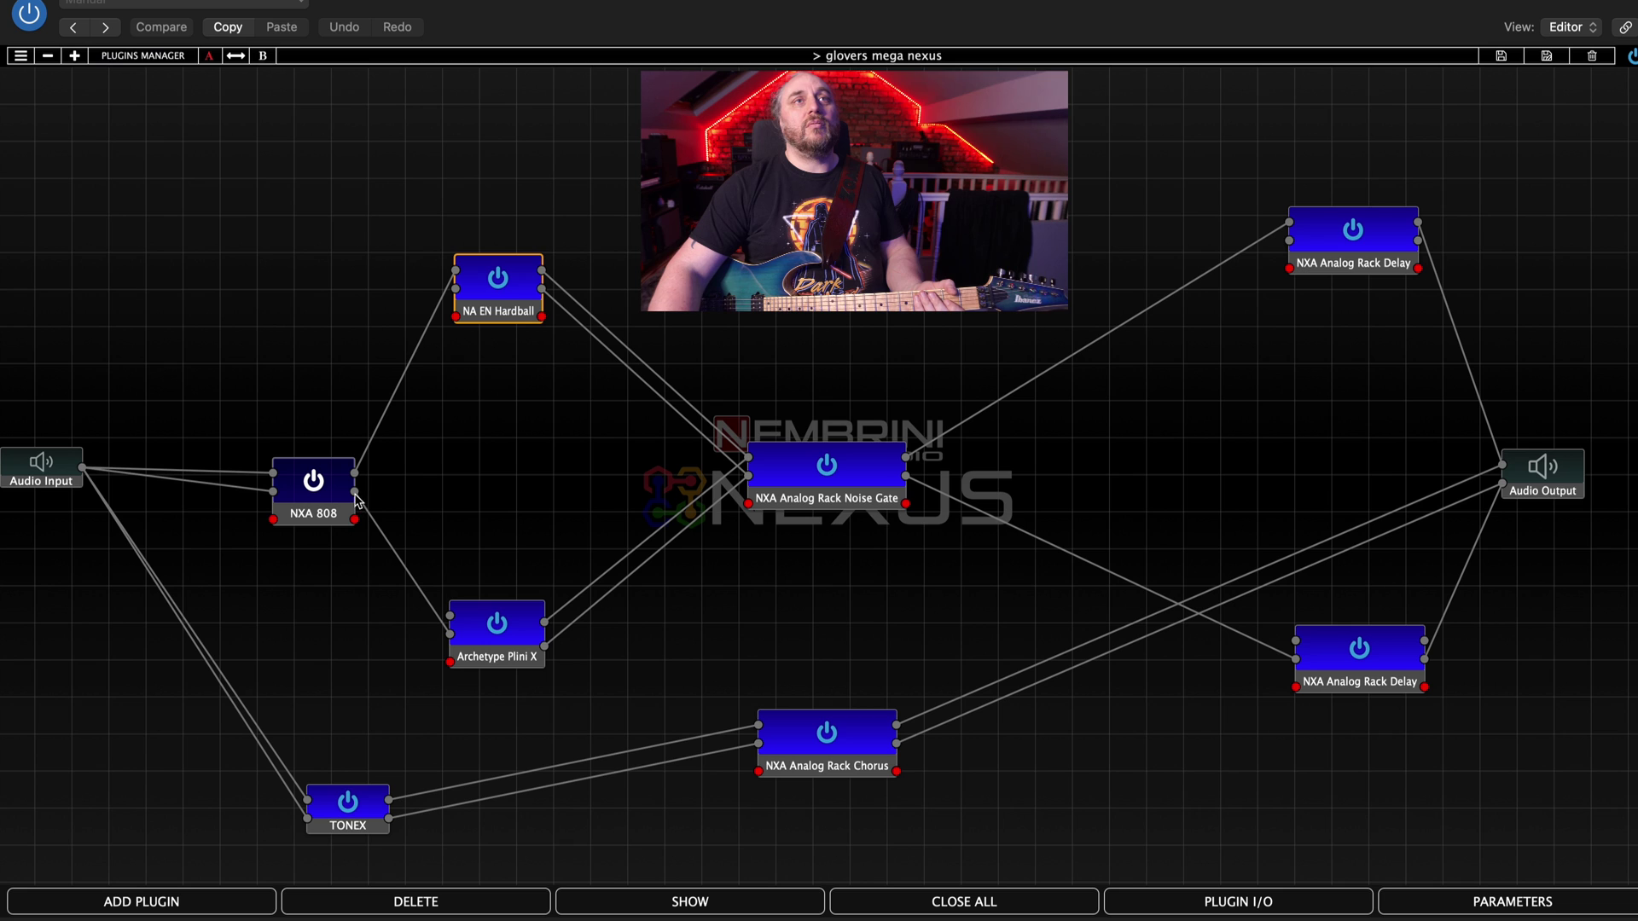
drag(357, 493, 421, 592)
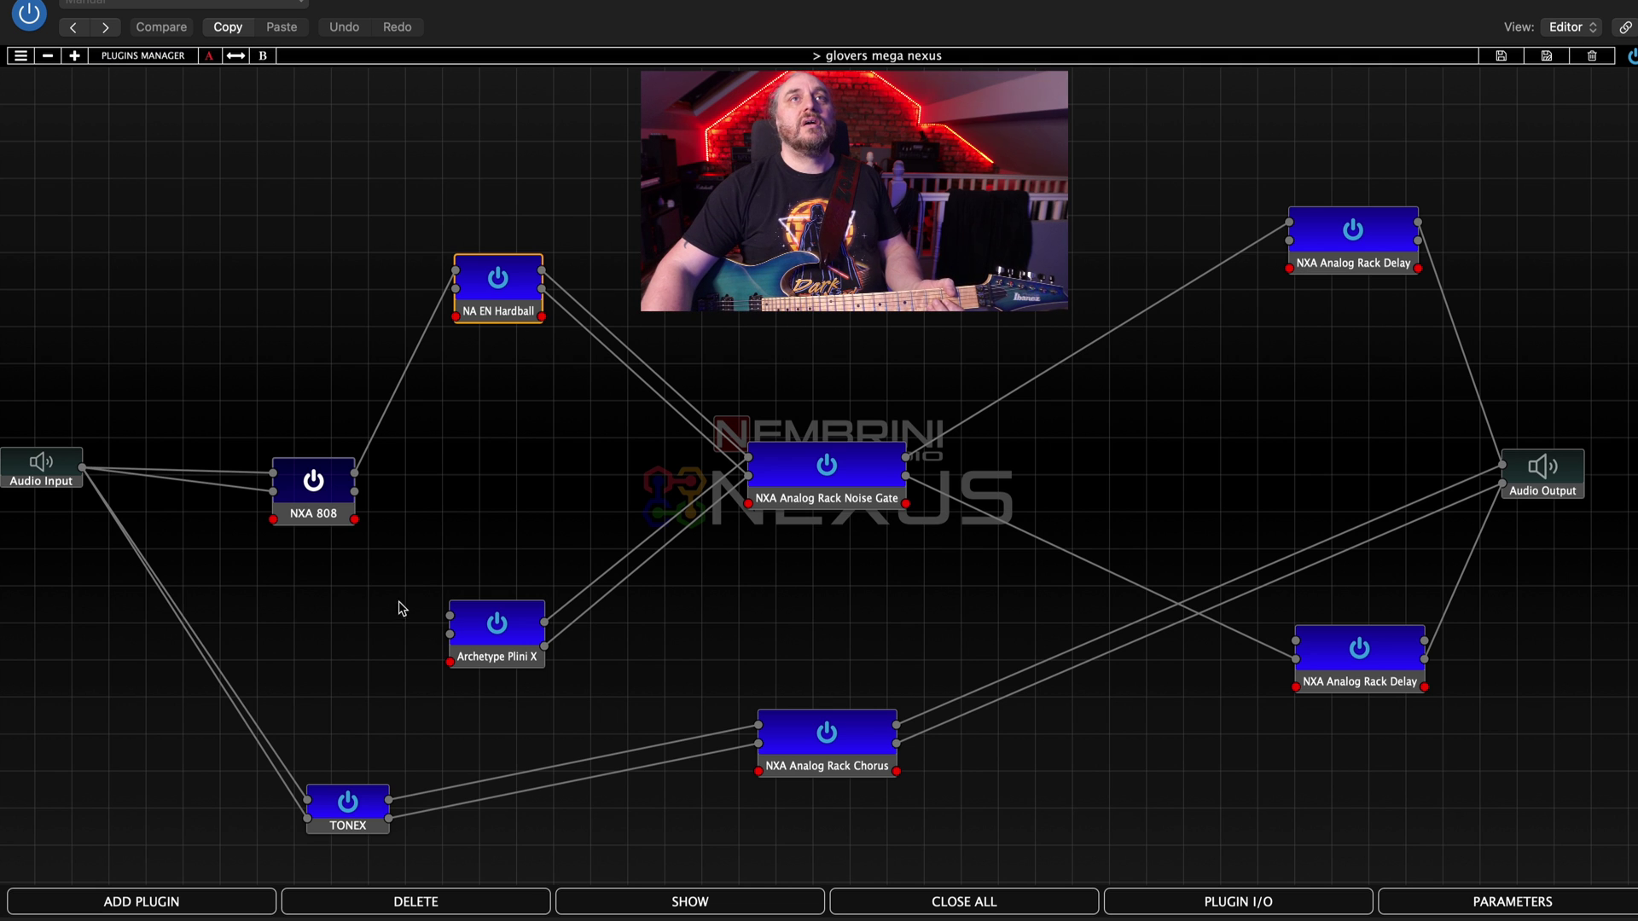
double_click(500, 317)
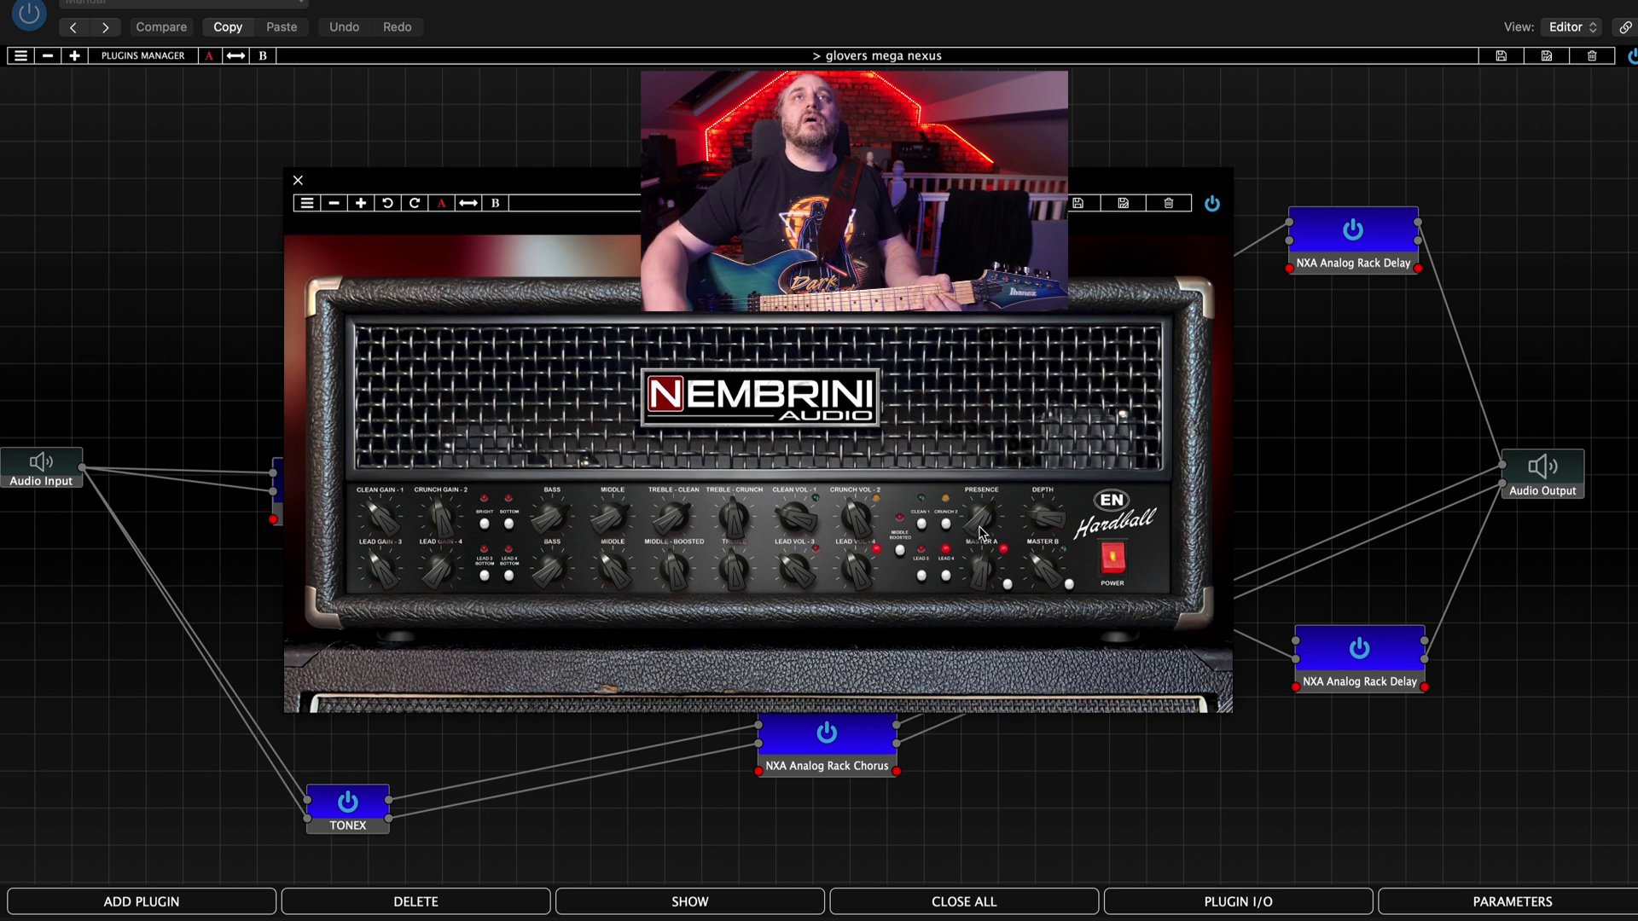
click(298, 180)
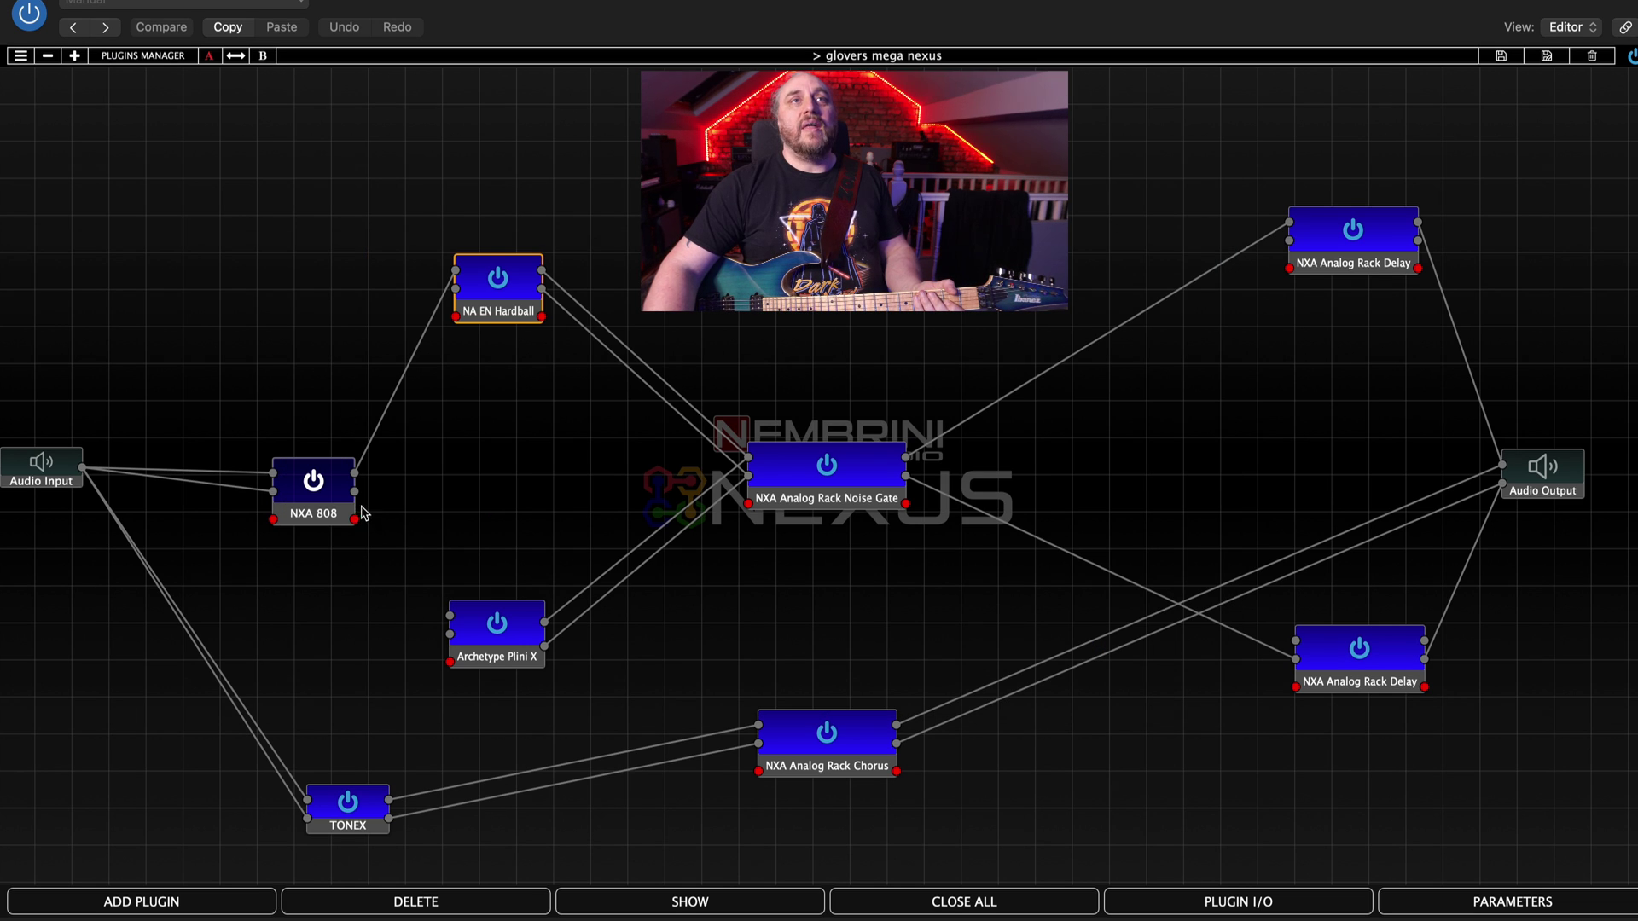
Cable NXA 808's output to Archetype Plini X's input so it also feeds Plini X.
drag(356, 495, 449, 633)
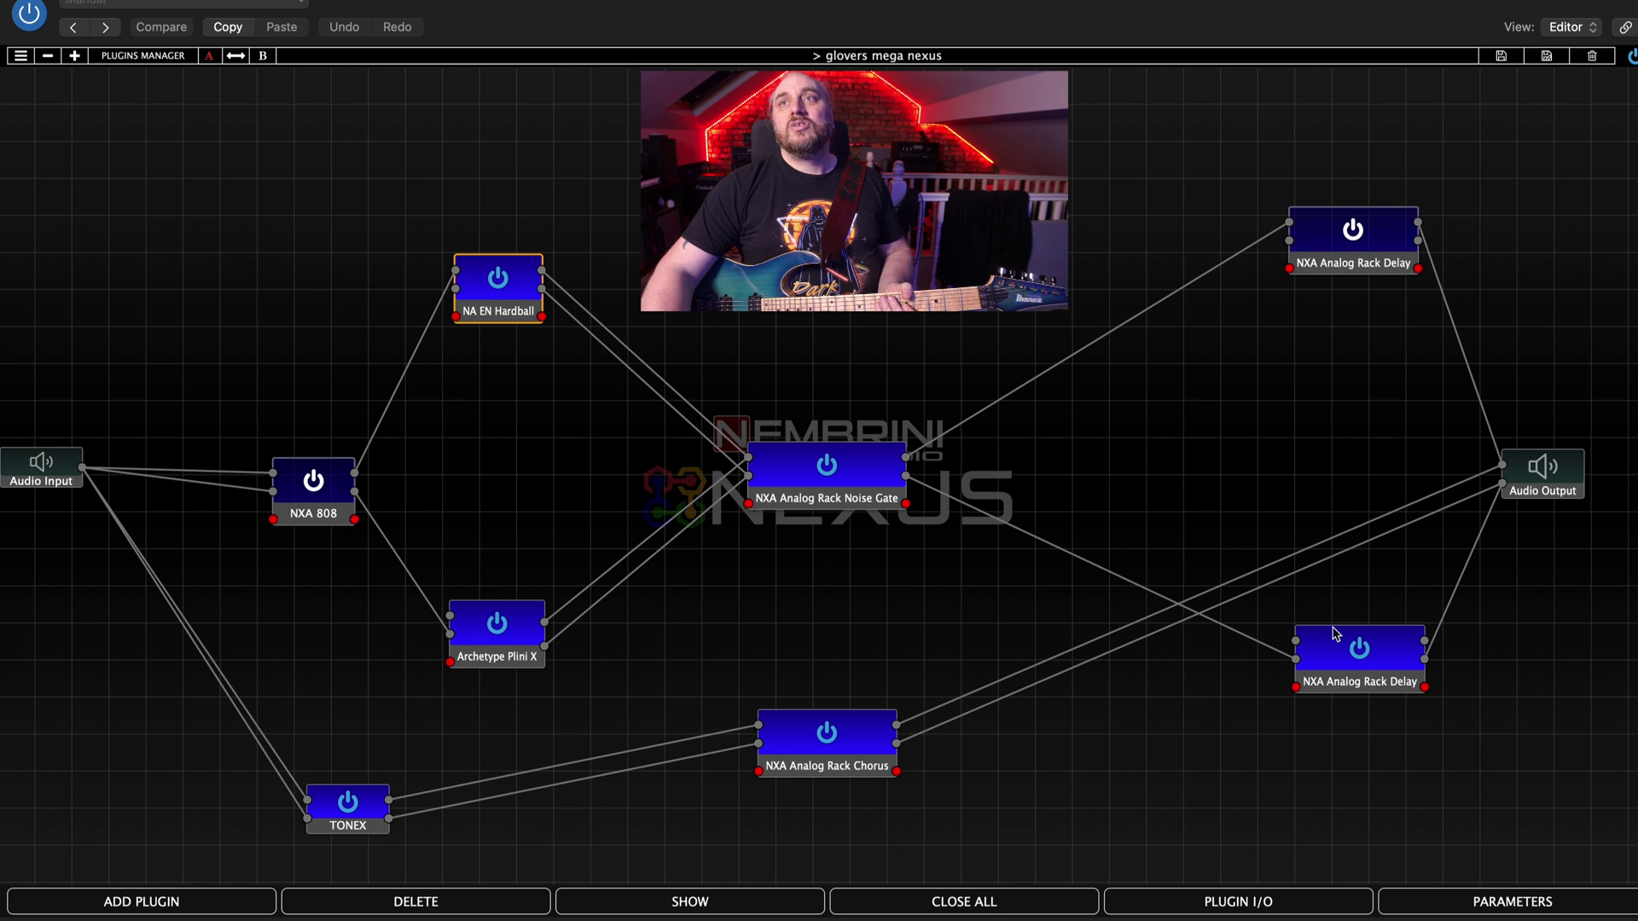
Turn off the lower NXA Analog Rack Delay node so both delays are bypassed.
click(1357, 653)
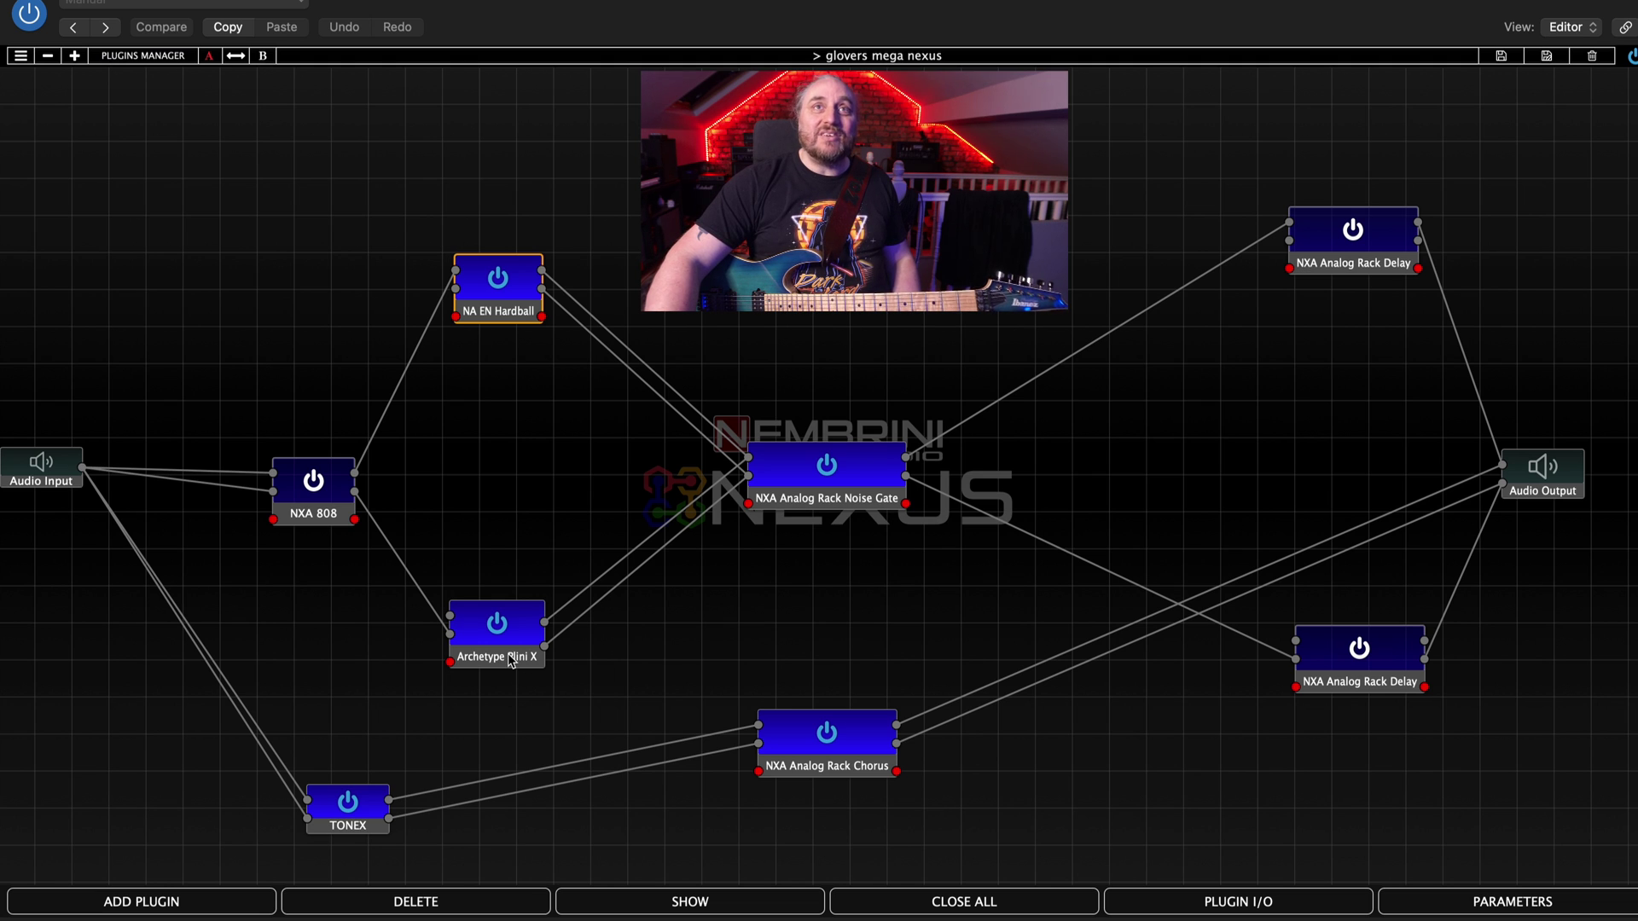
Nudge Archetype Plini X up toward the centre, toggle NXA 808 on and off, and re-enable the lower delay.
drag(511, 662, 524, 619)
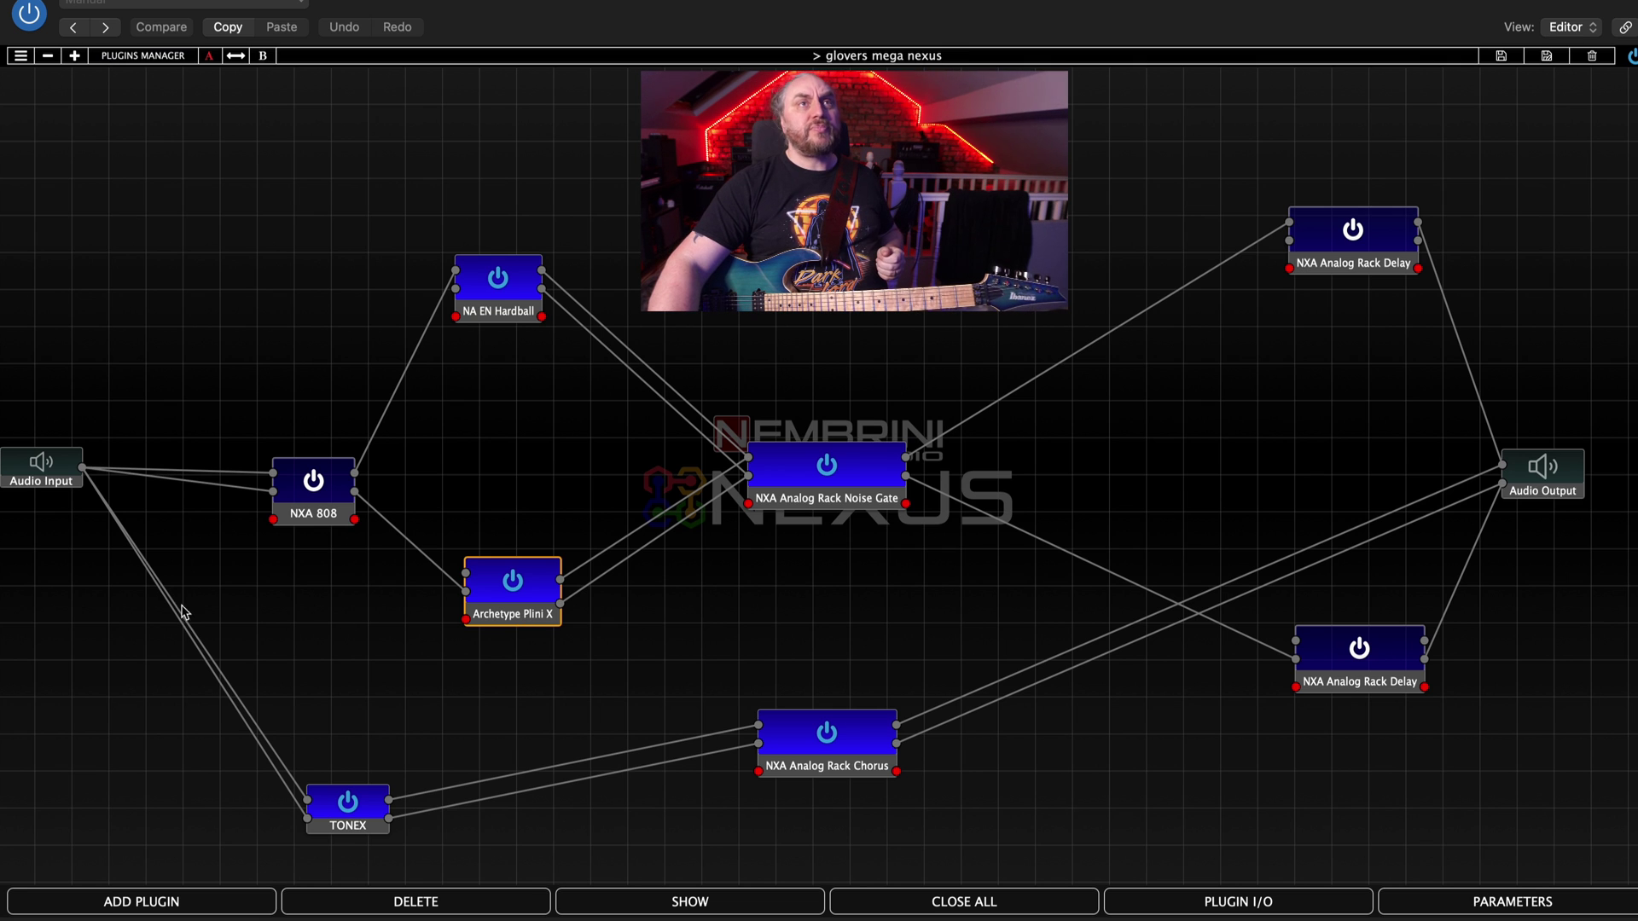
click(315, 483)
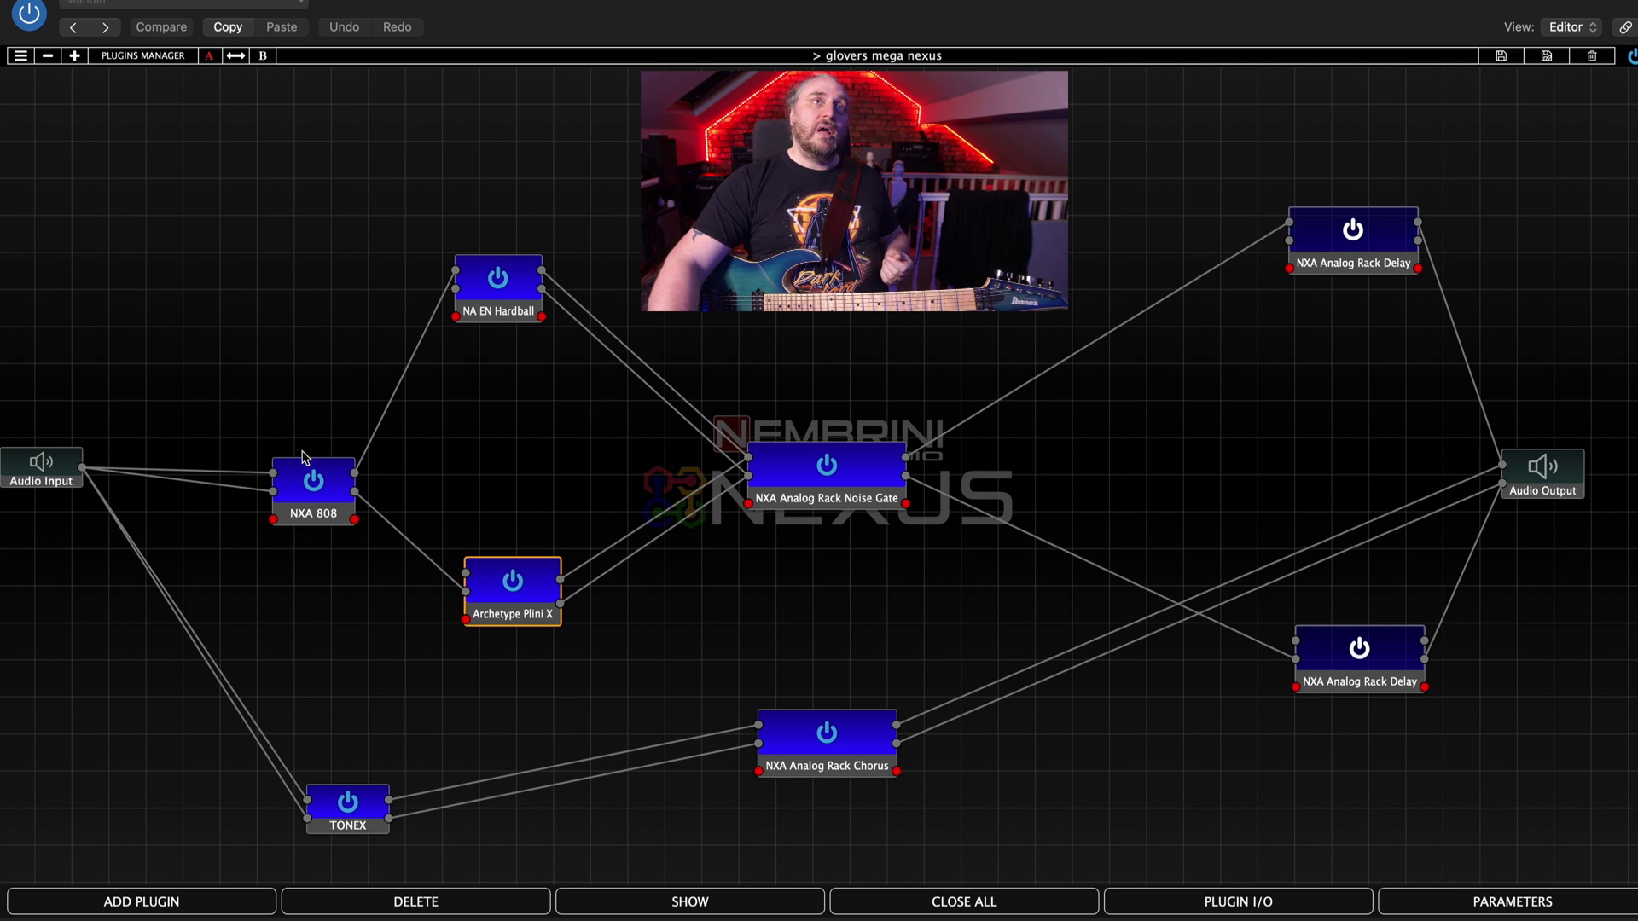
click(315, 482)
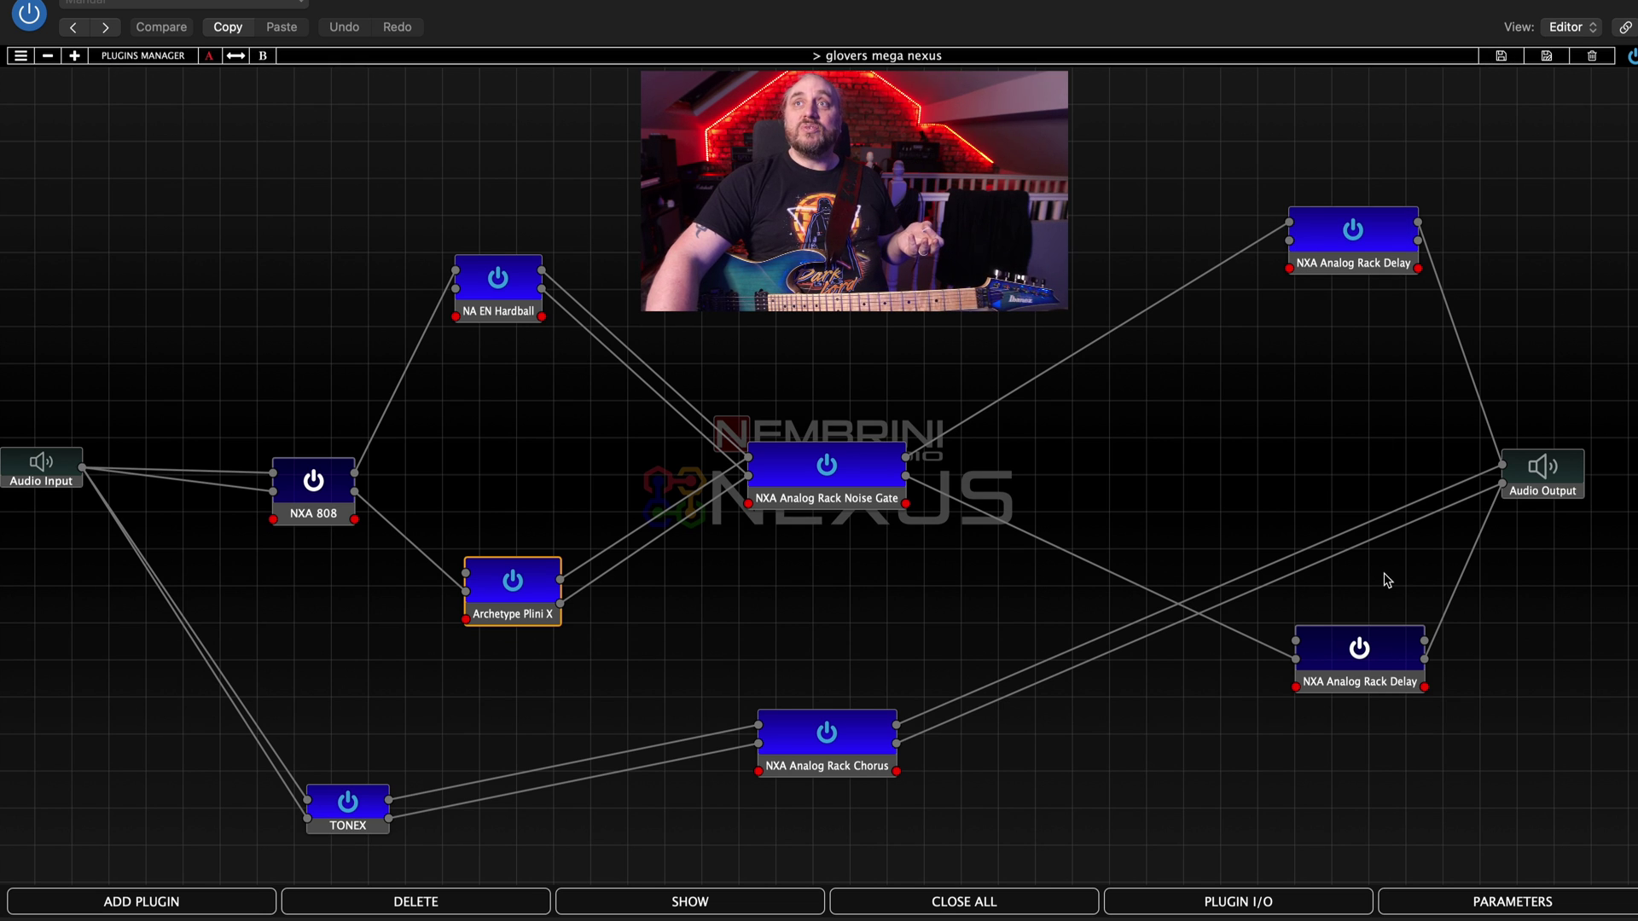
click(1362, 646)
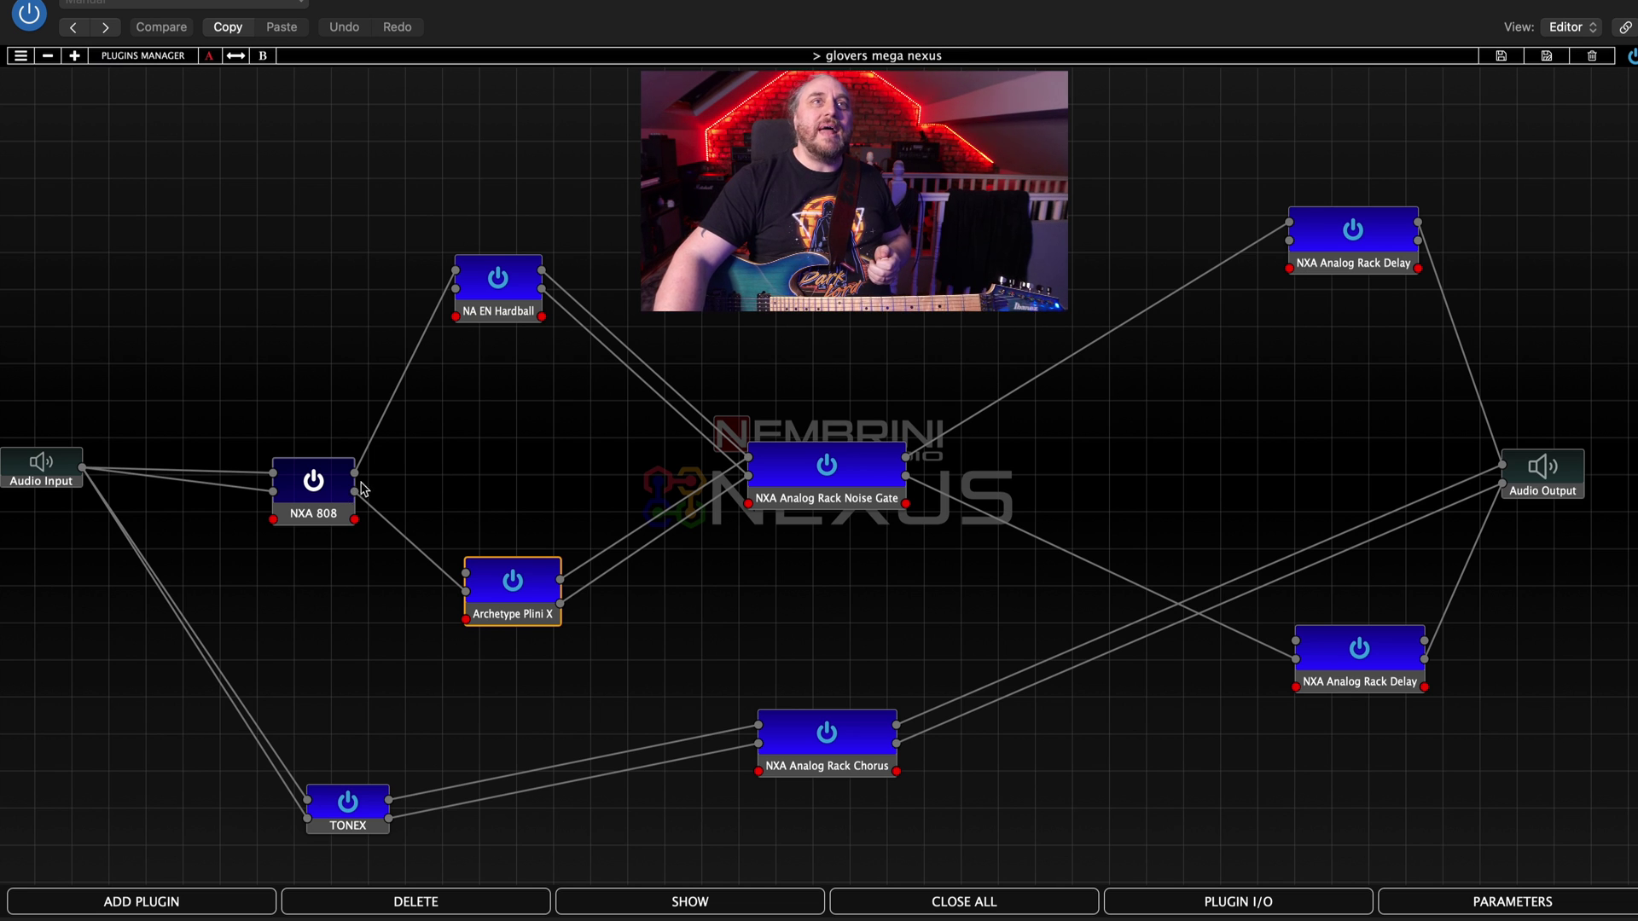
Switch NXA 808 back on.
click(320, 493)
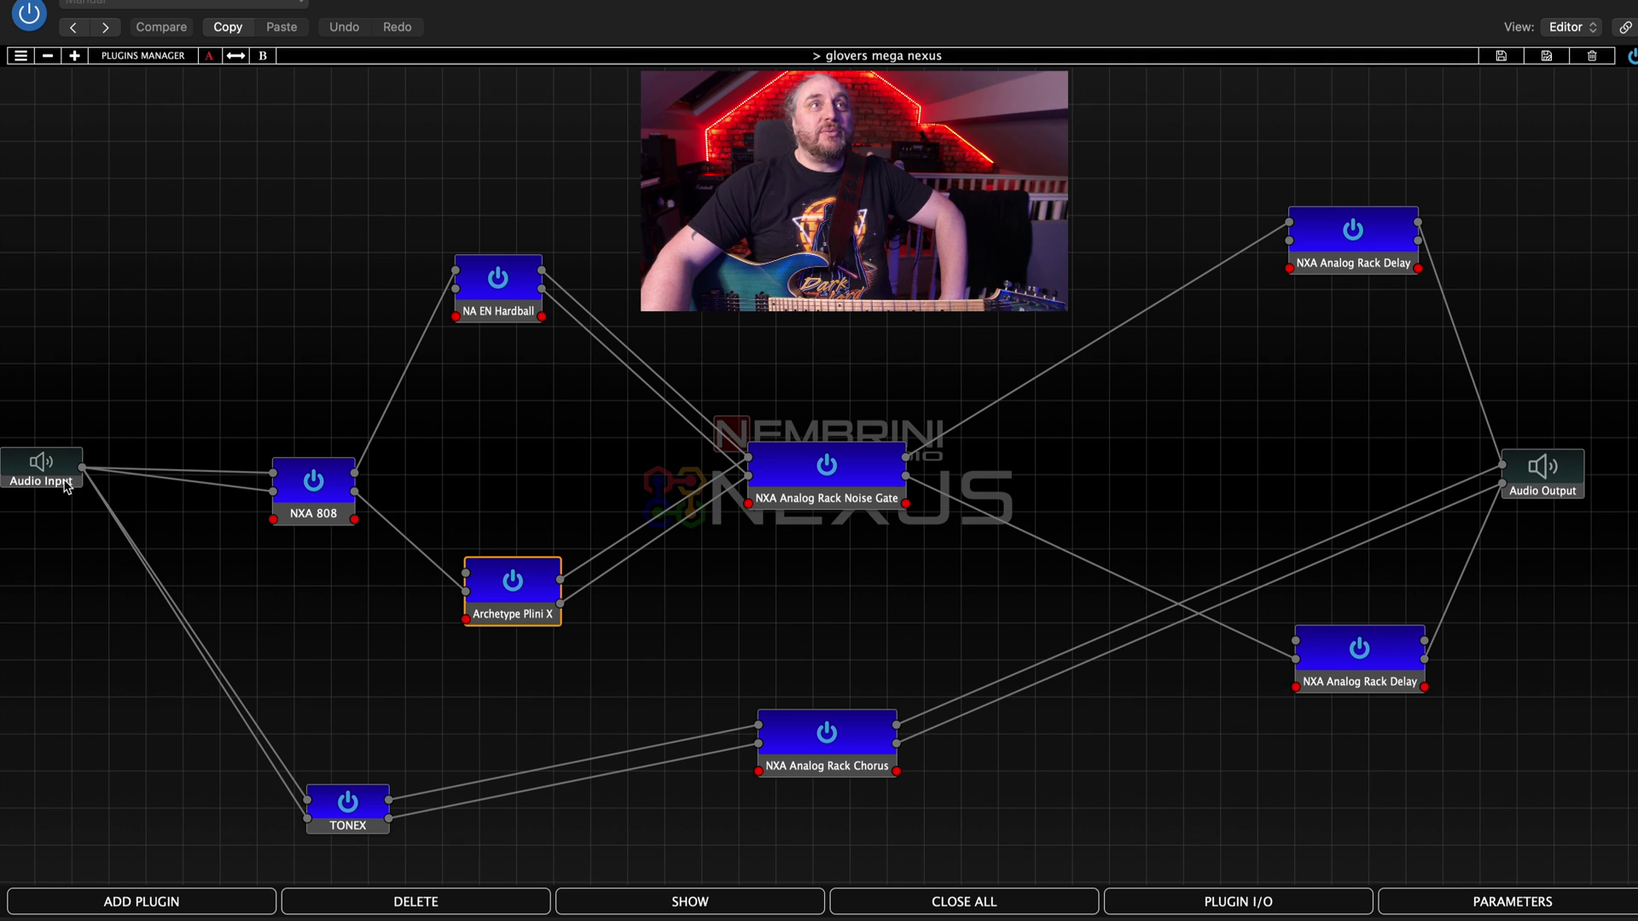
Move the Audio Input node in from the left edge of the graph.
drag(67, 486, 108, 516)
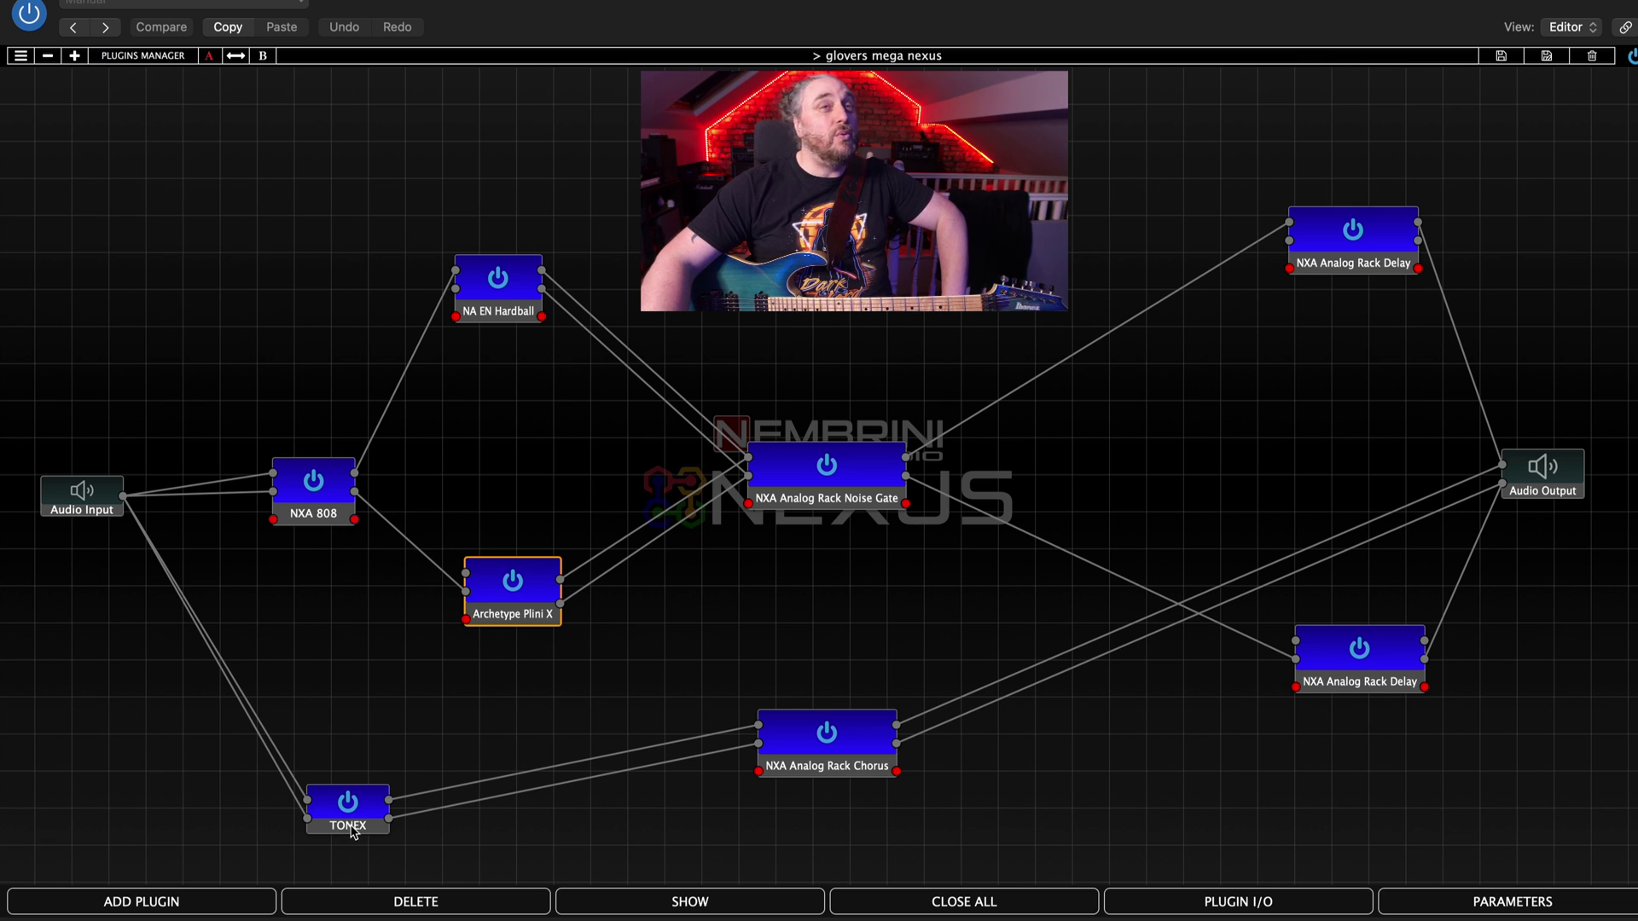
Move TONEX up and to the right and drop the lower Analog Rack Delay further down.
drag(352, 832, 482, 813)
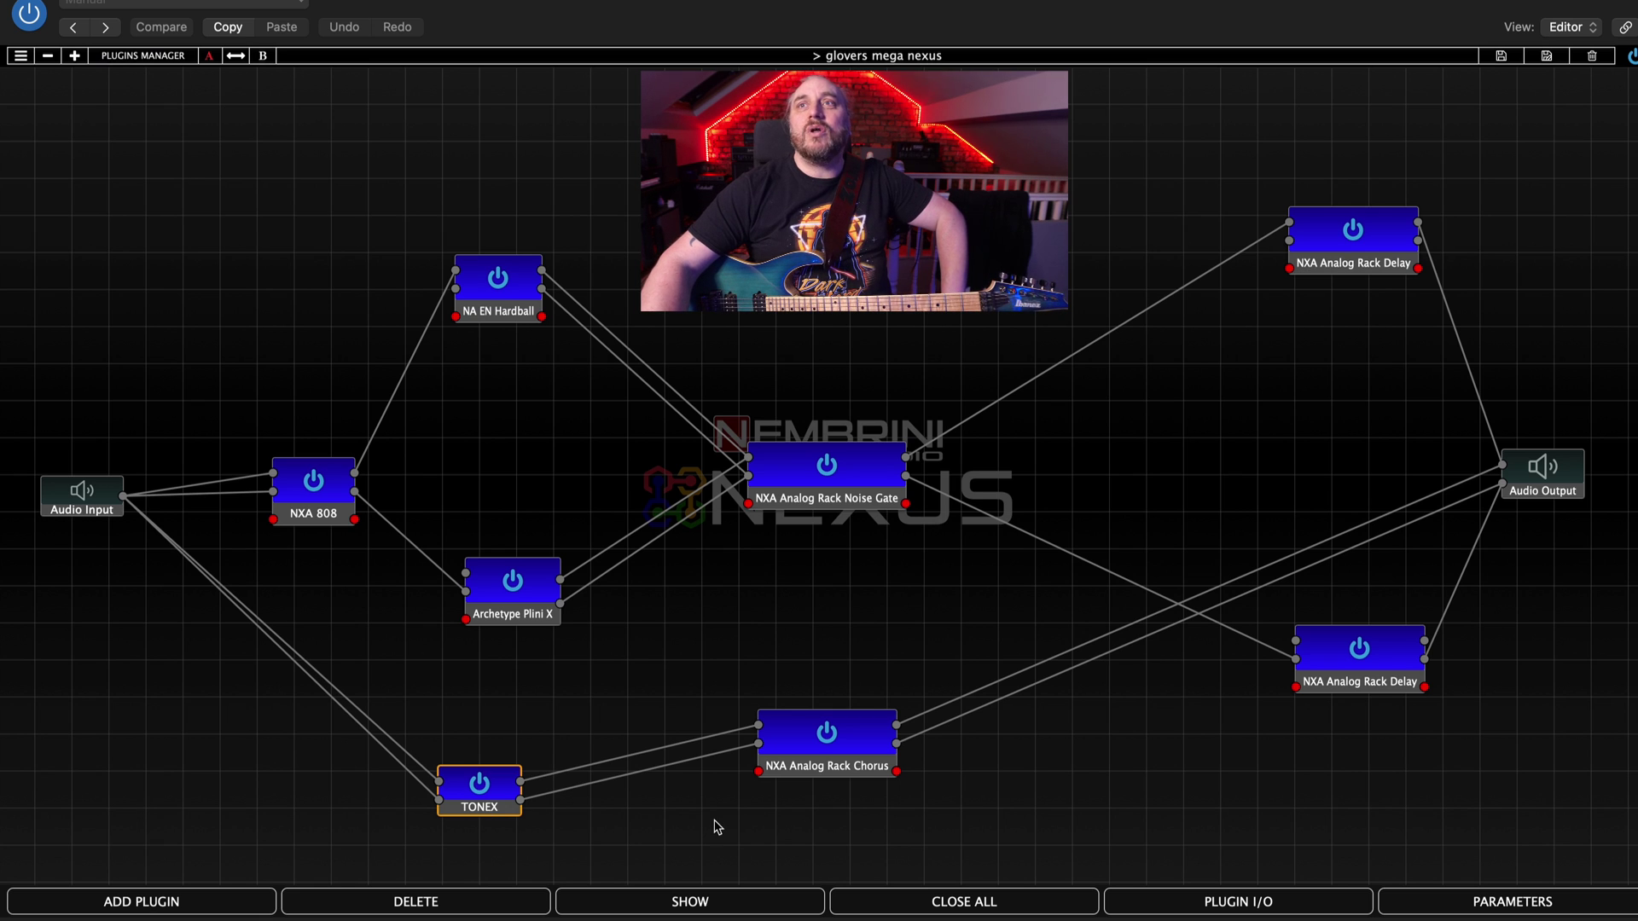
drag(1396, 683, 1393, 777)
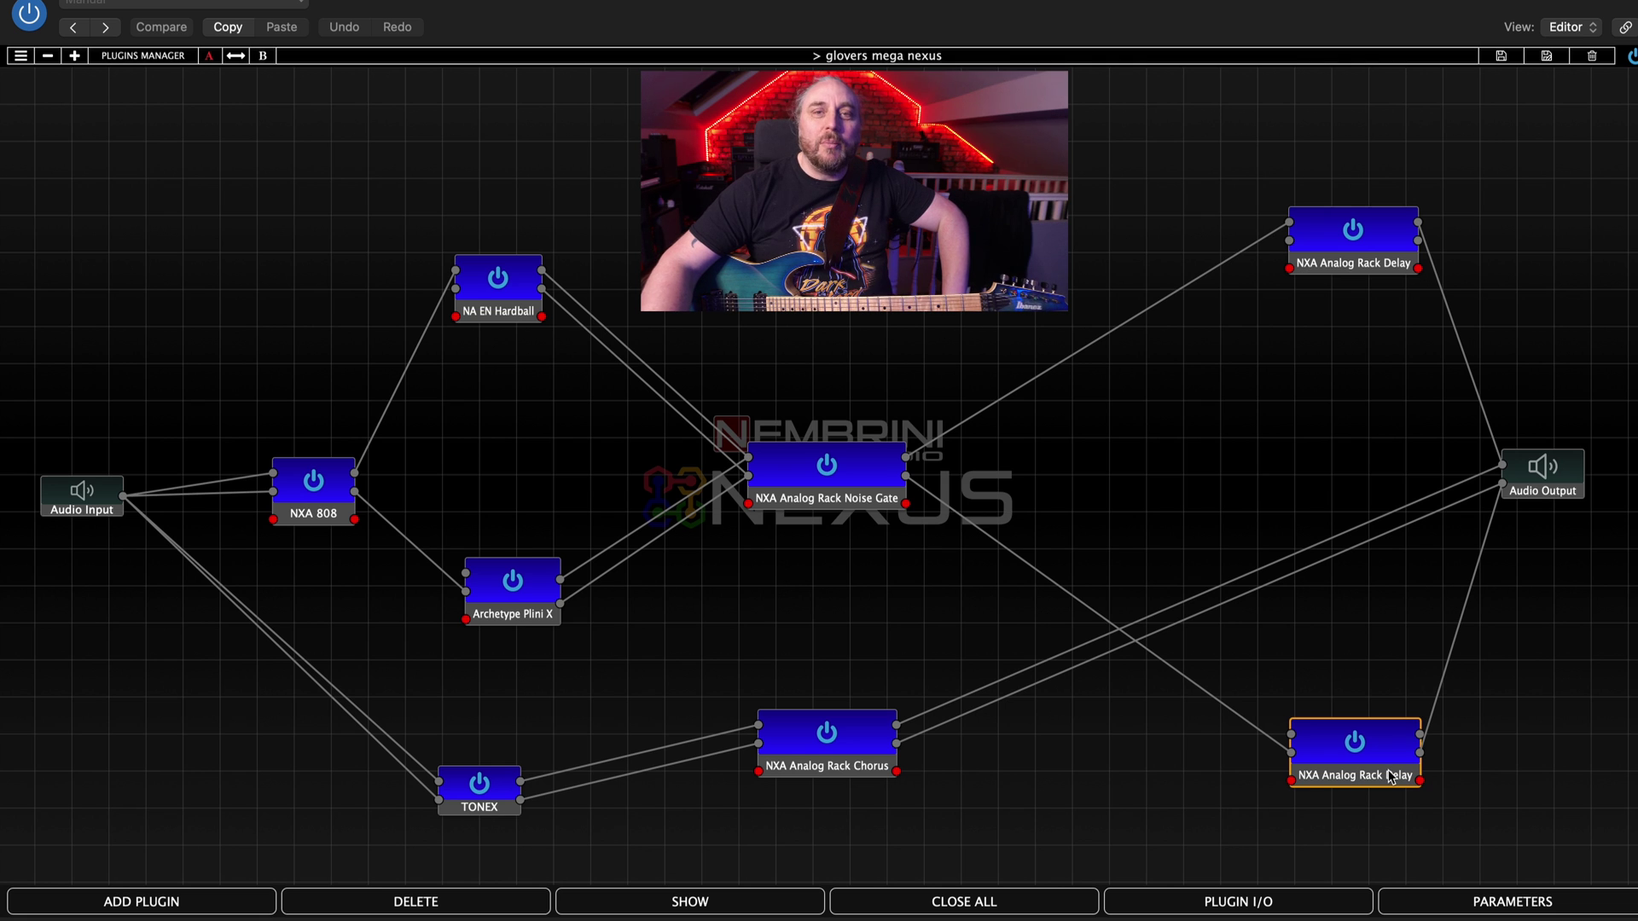